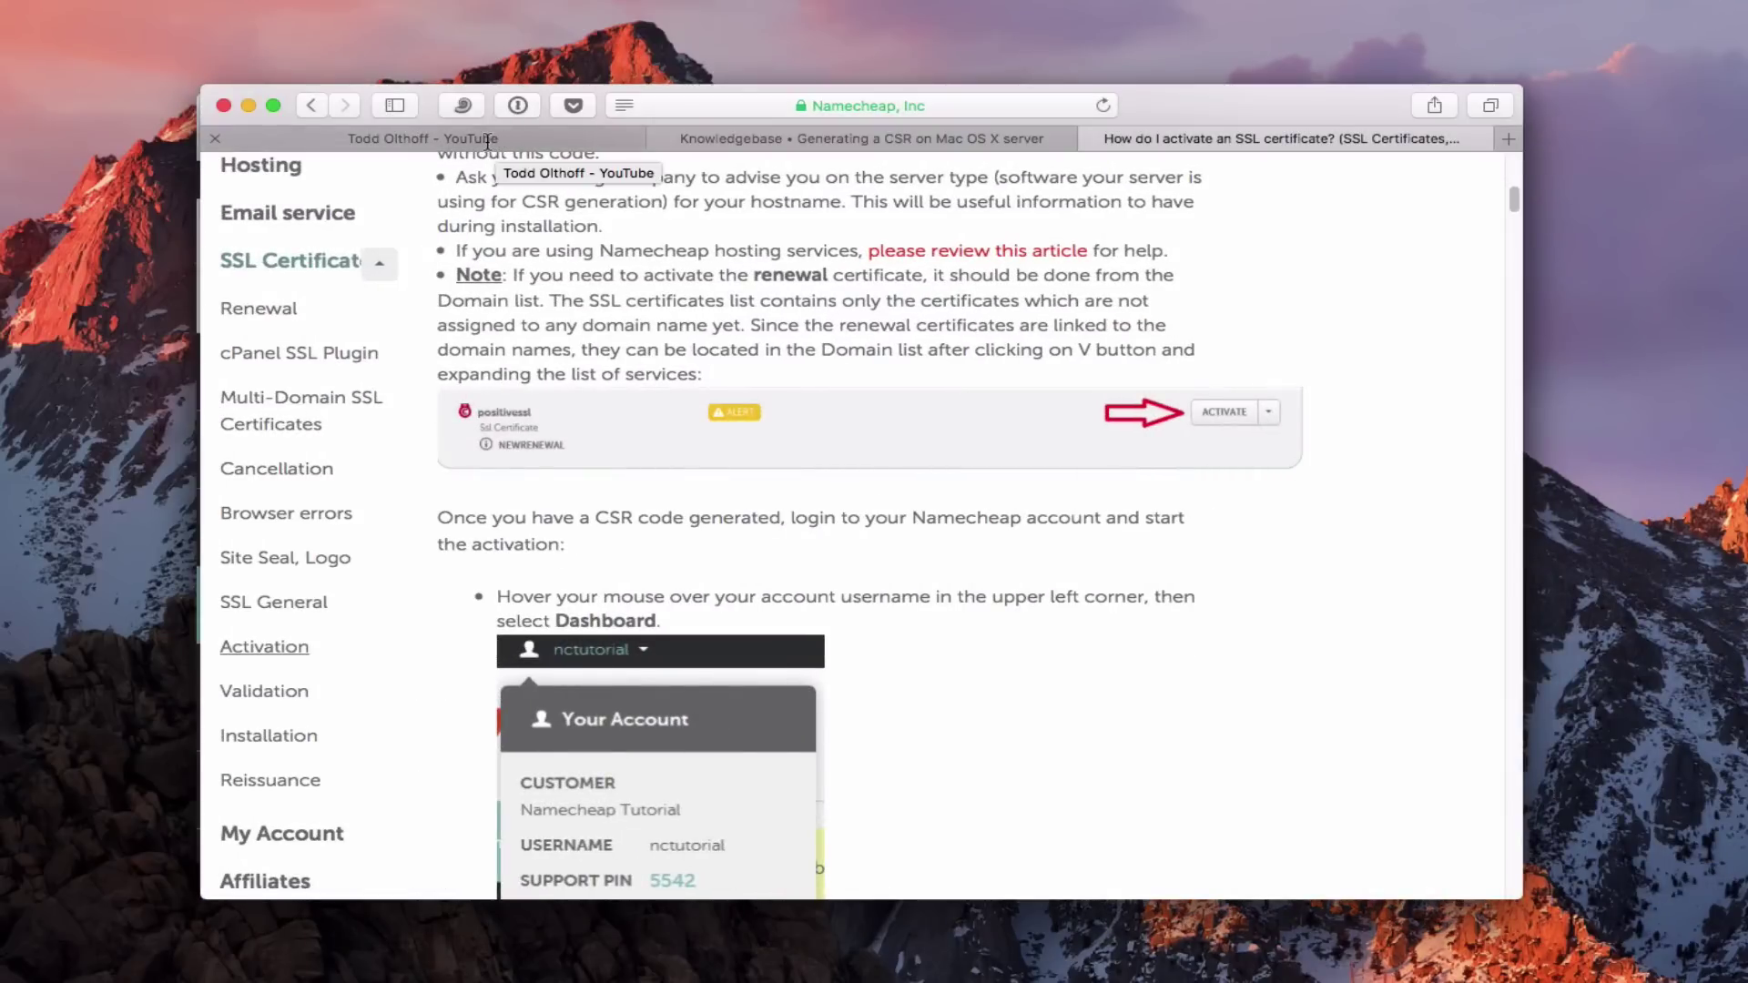
Select the full URL of the Namecheap SSL activation article in Safari's address bar.
left_click(806, 110)
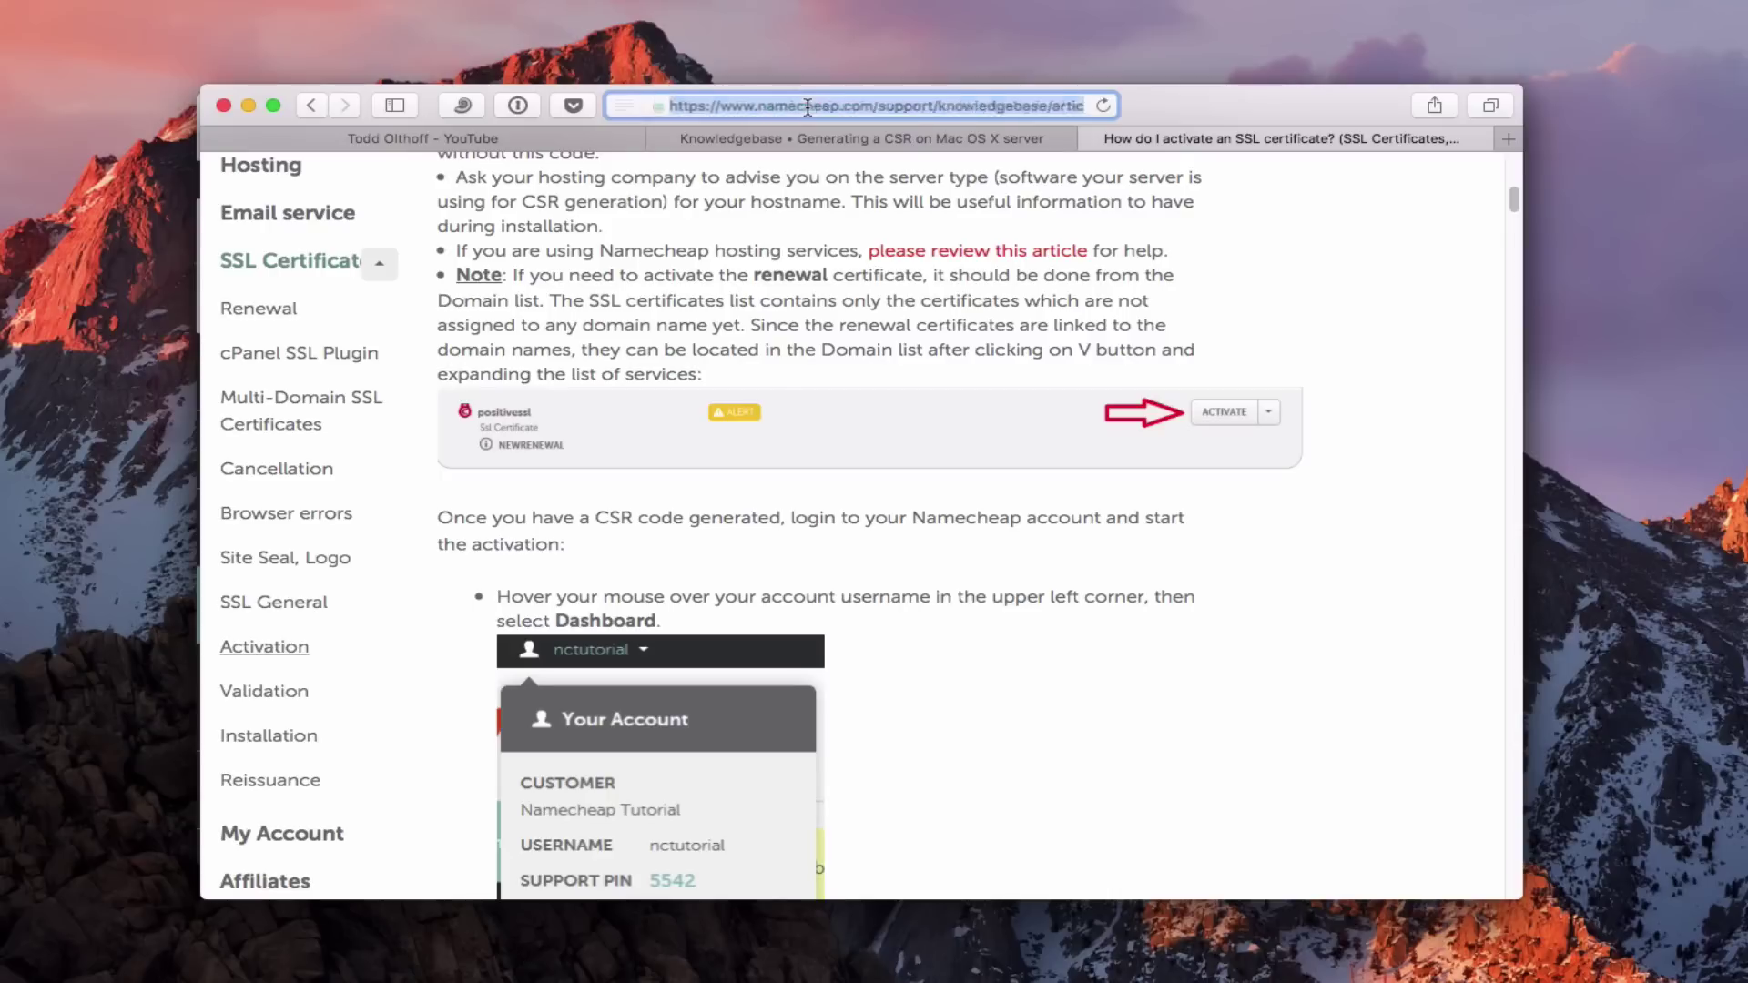
left_click(1269, 218)
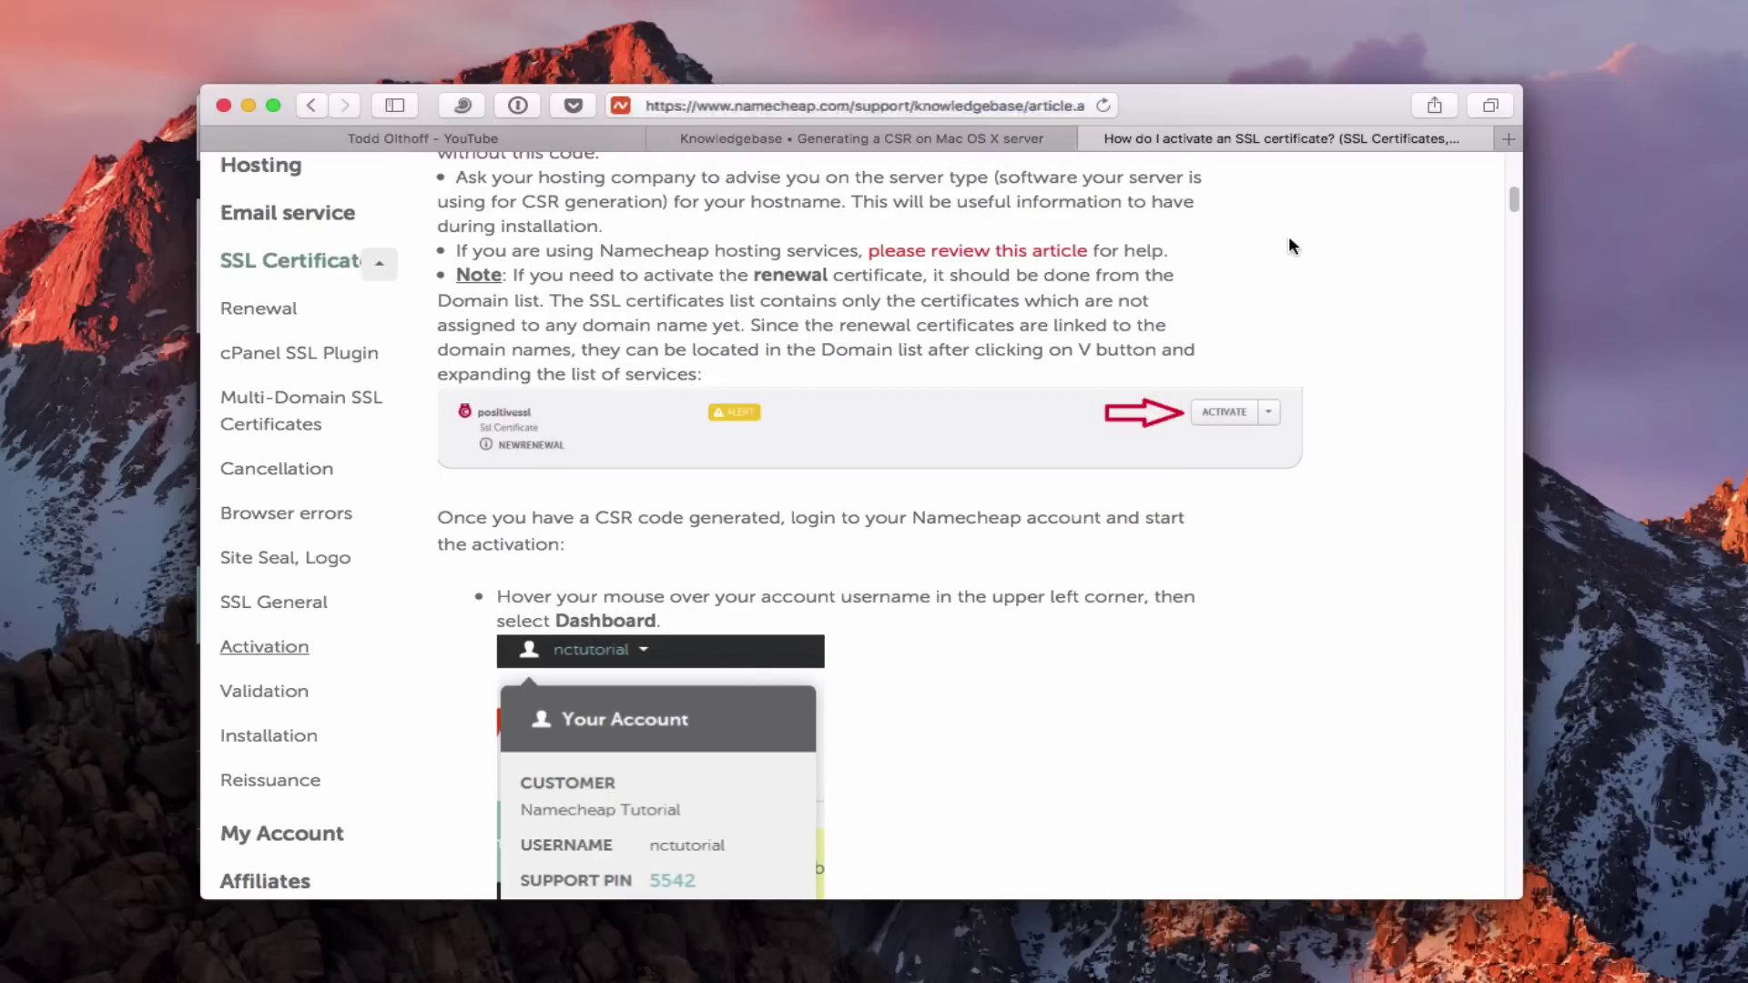
left_click(800, 108)
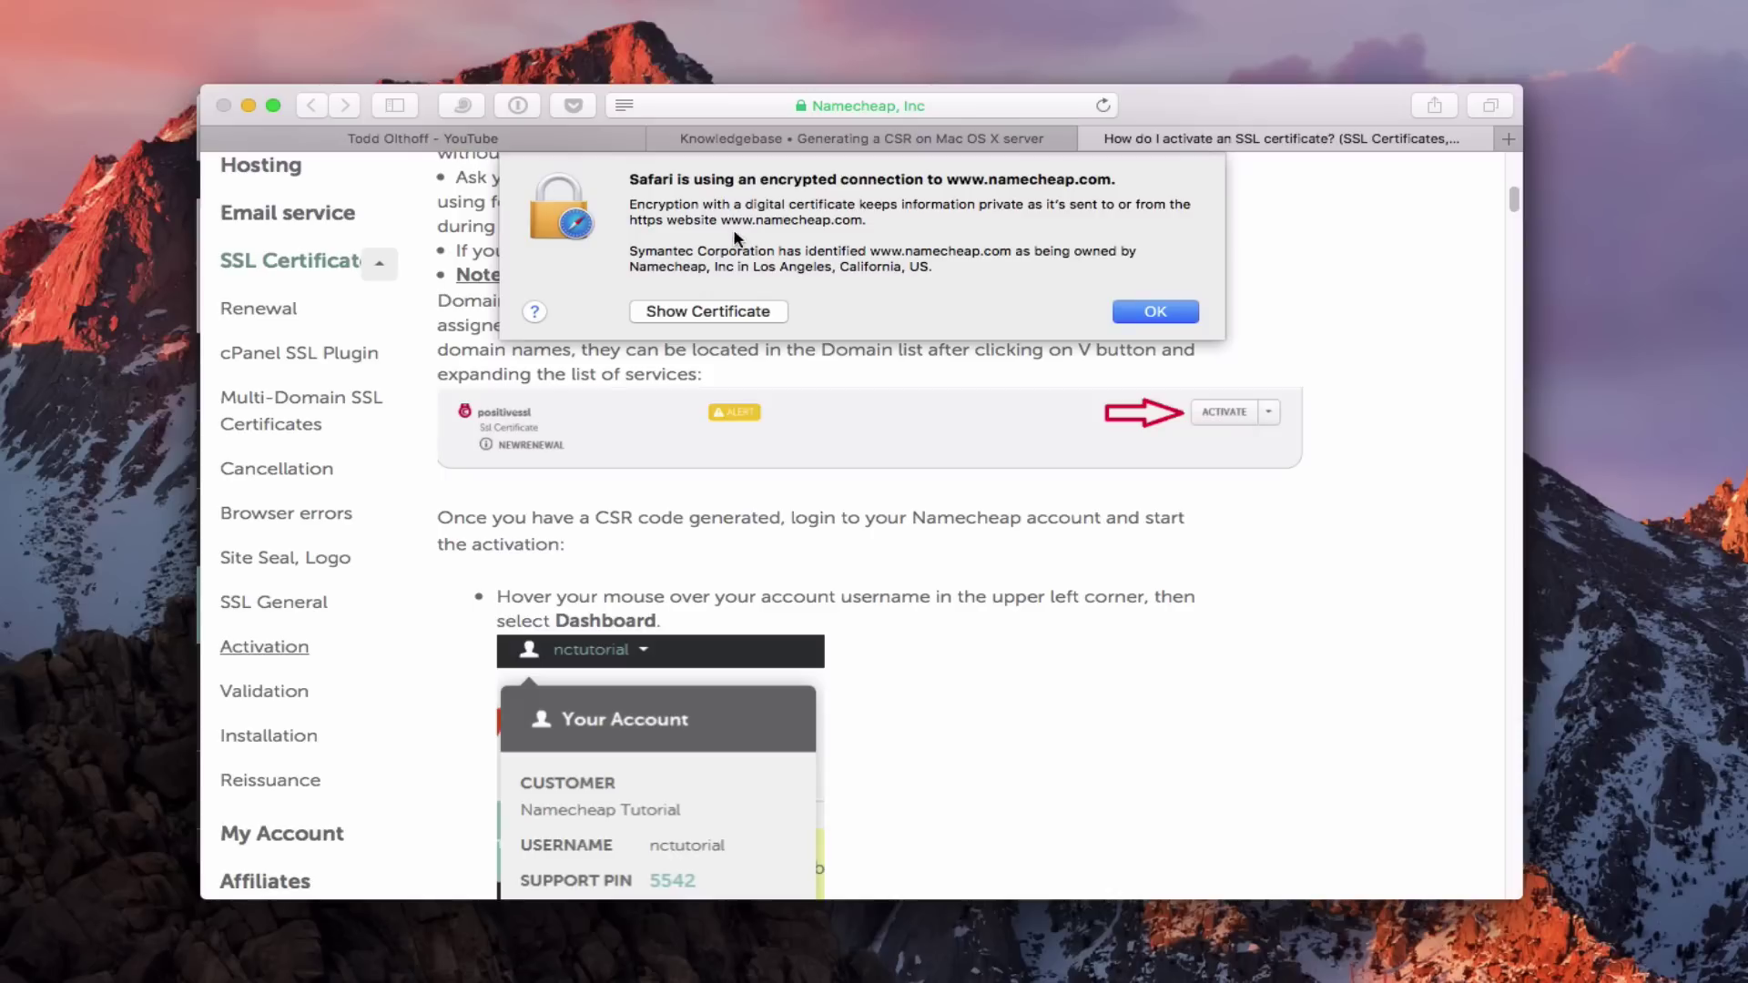
left_click(700, 313)
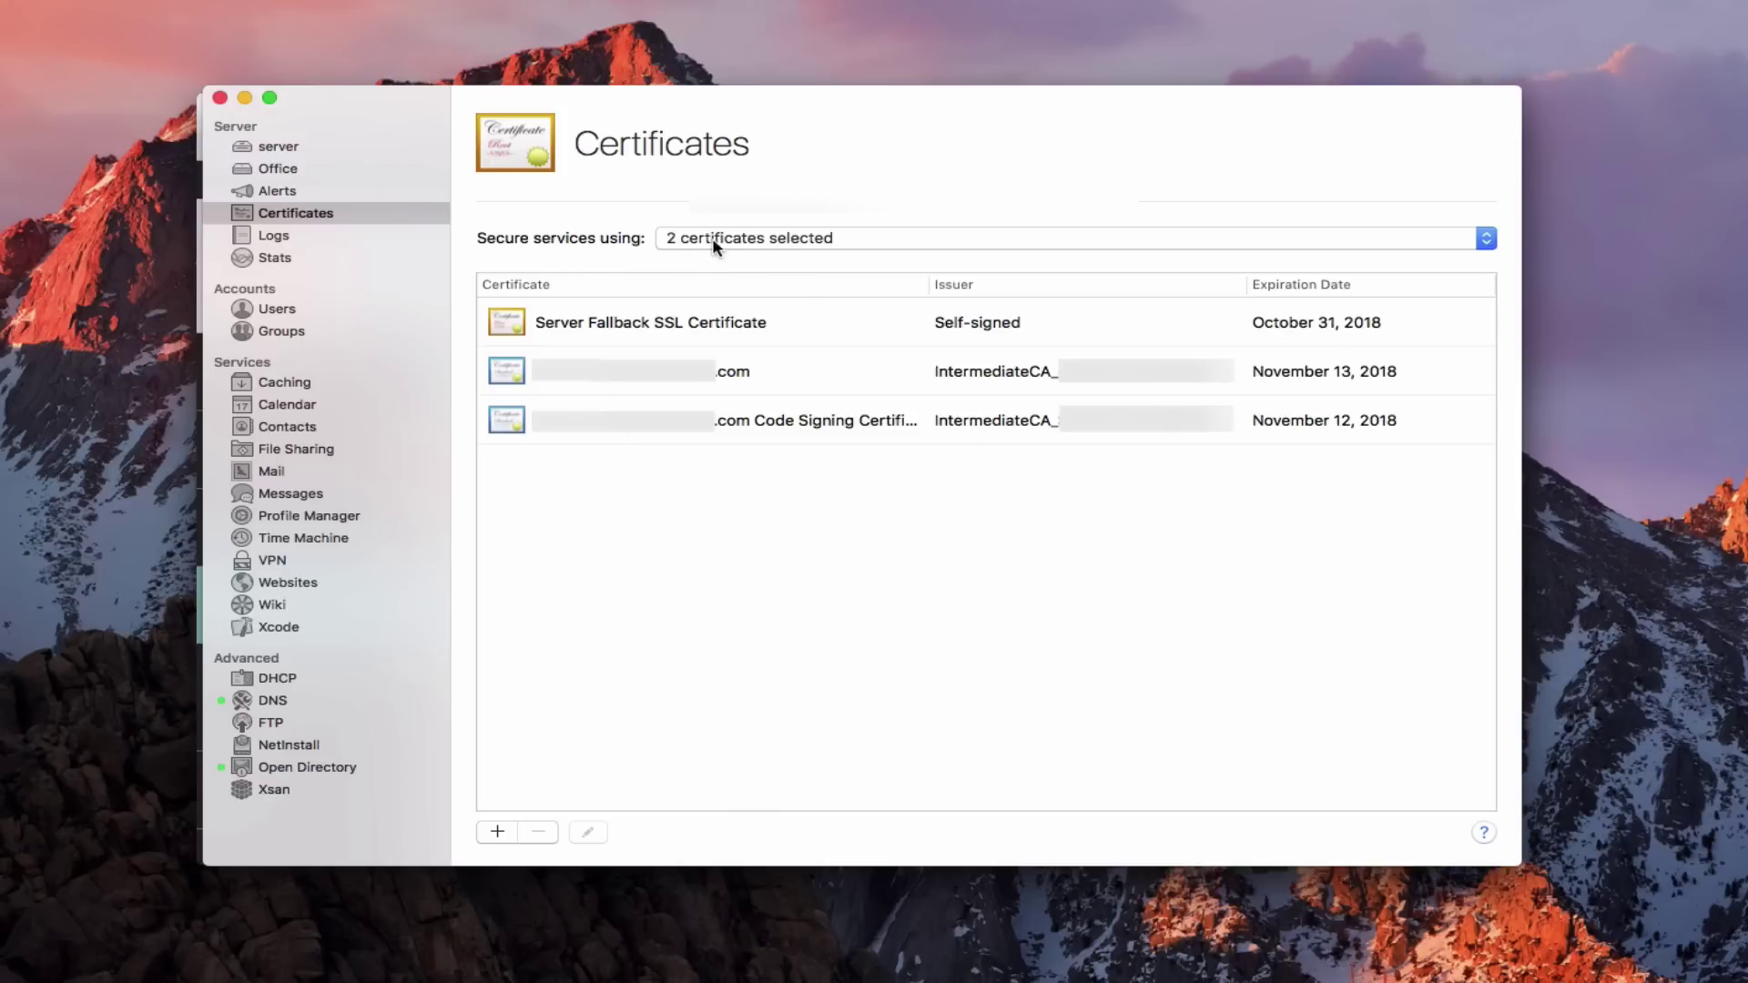
List the certificates offered in the 'Secure services using' popup.
left_click(1488, 238)
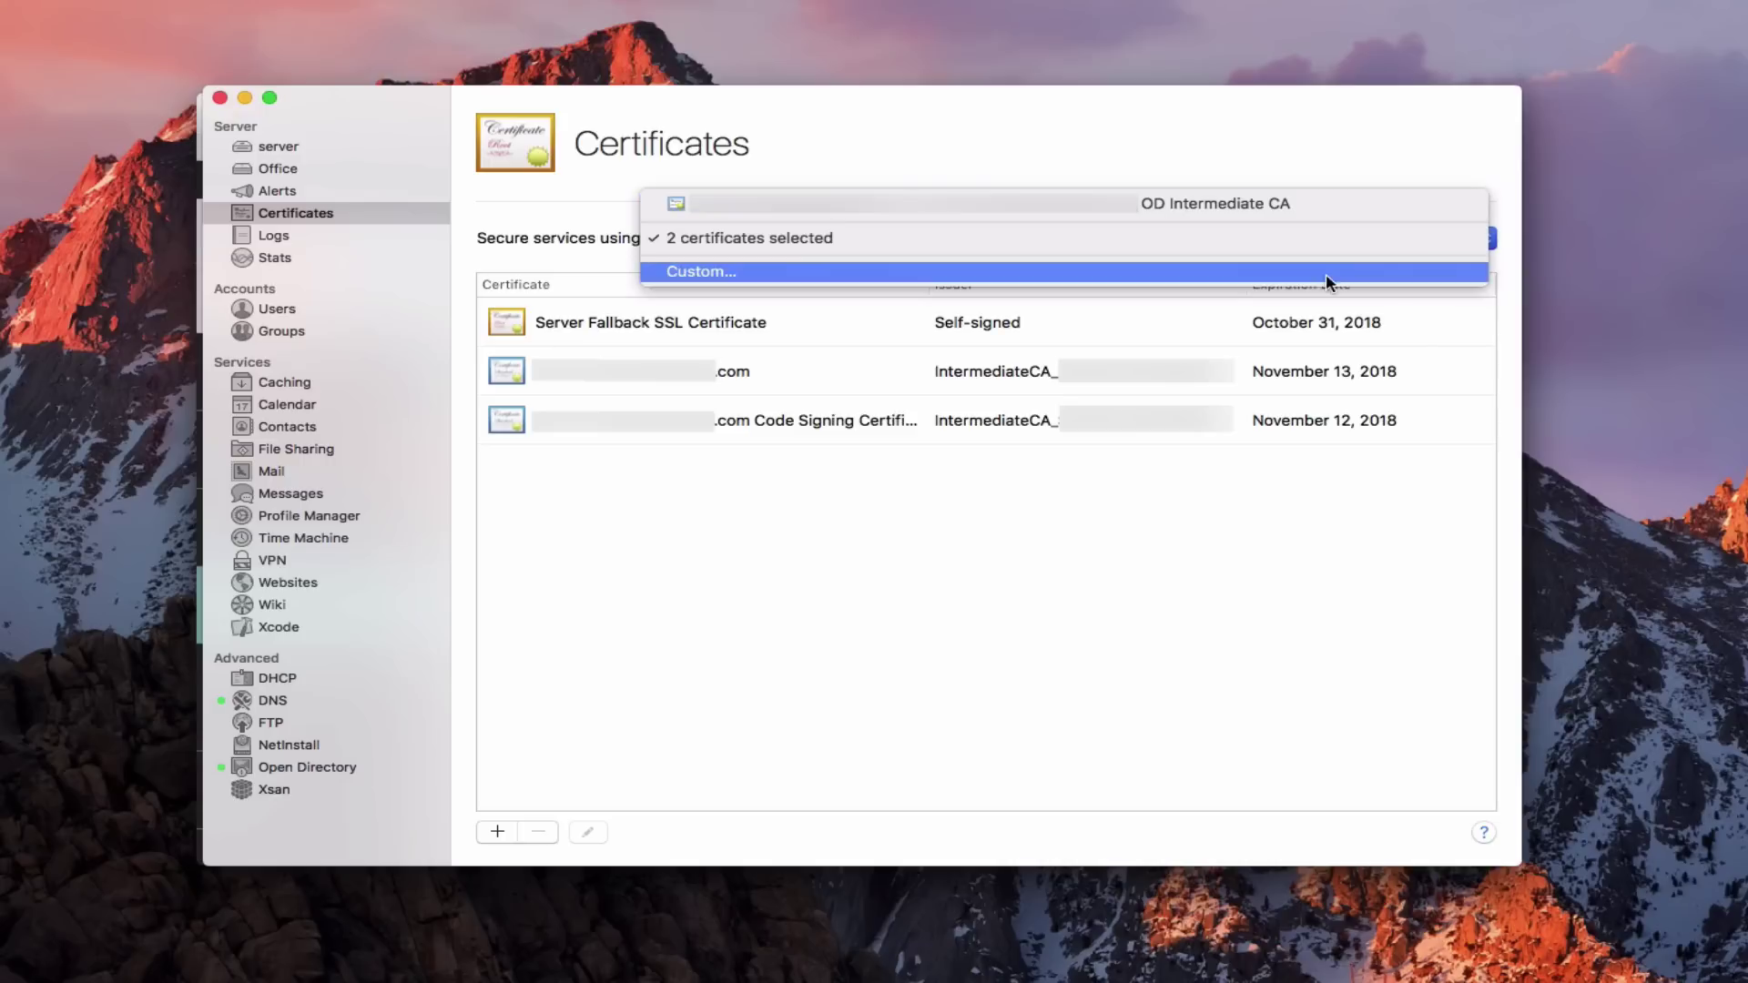
Choose Custom... to show each service's assigned certificate in the Service Certificates sheet.
left_click(1201, 272)
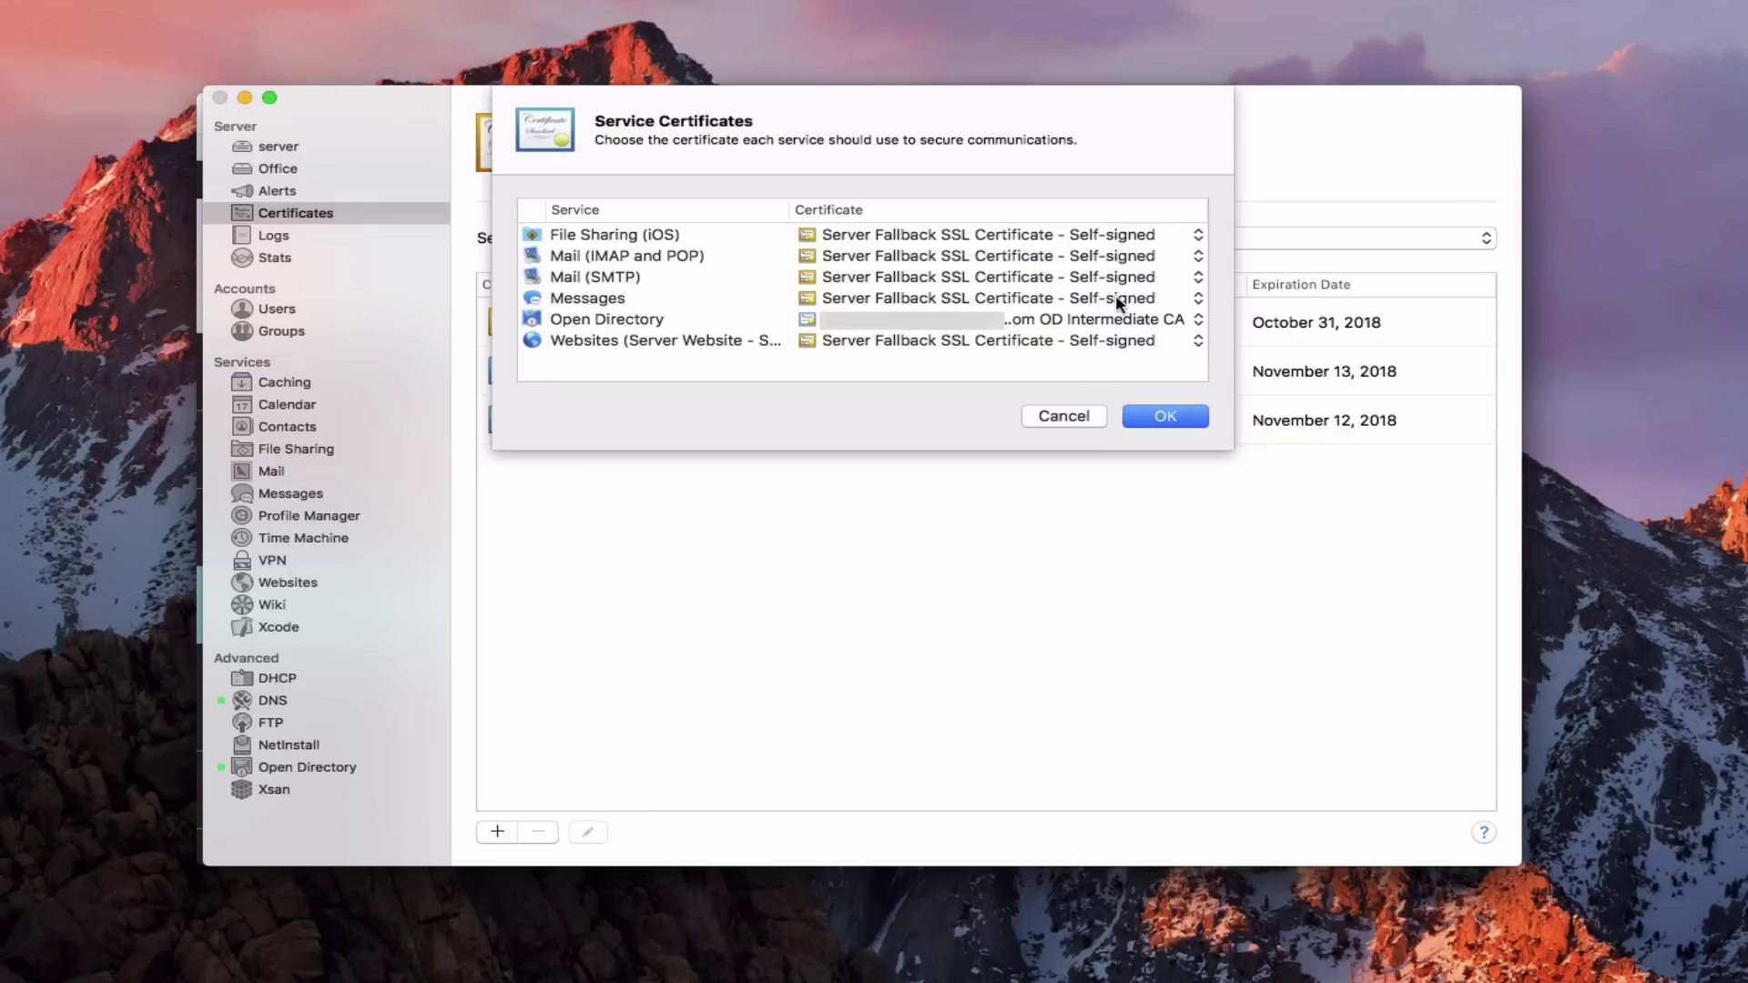
Keep File Sharing (iOS) on Server Fallback SSL Certificate, close the sheet, and select that certificate.
left_click(1198, 235)
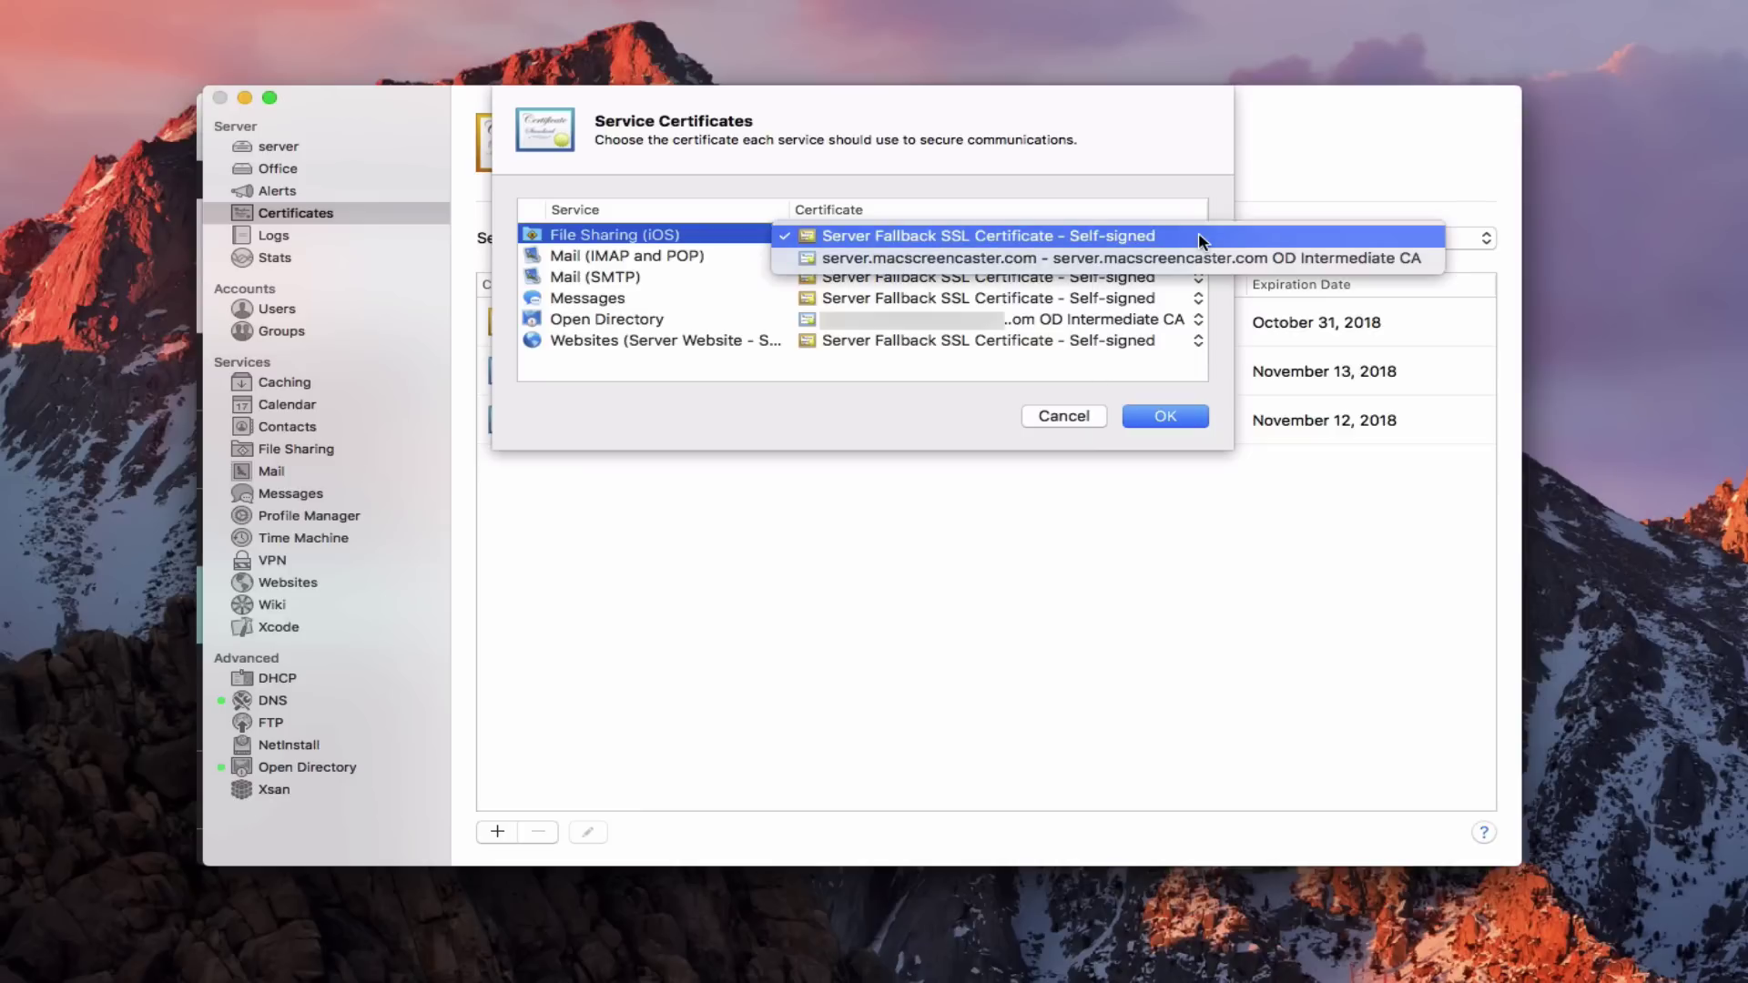
left_click(1198, 236)
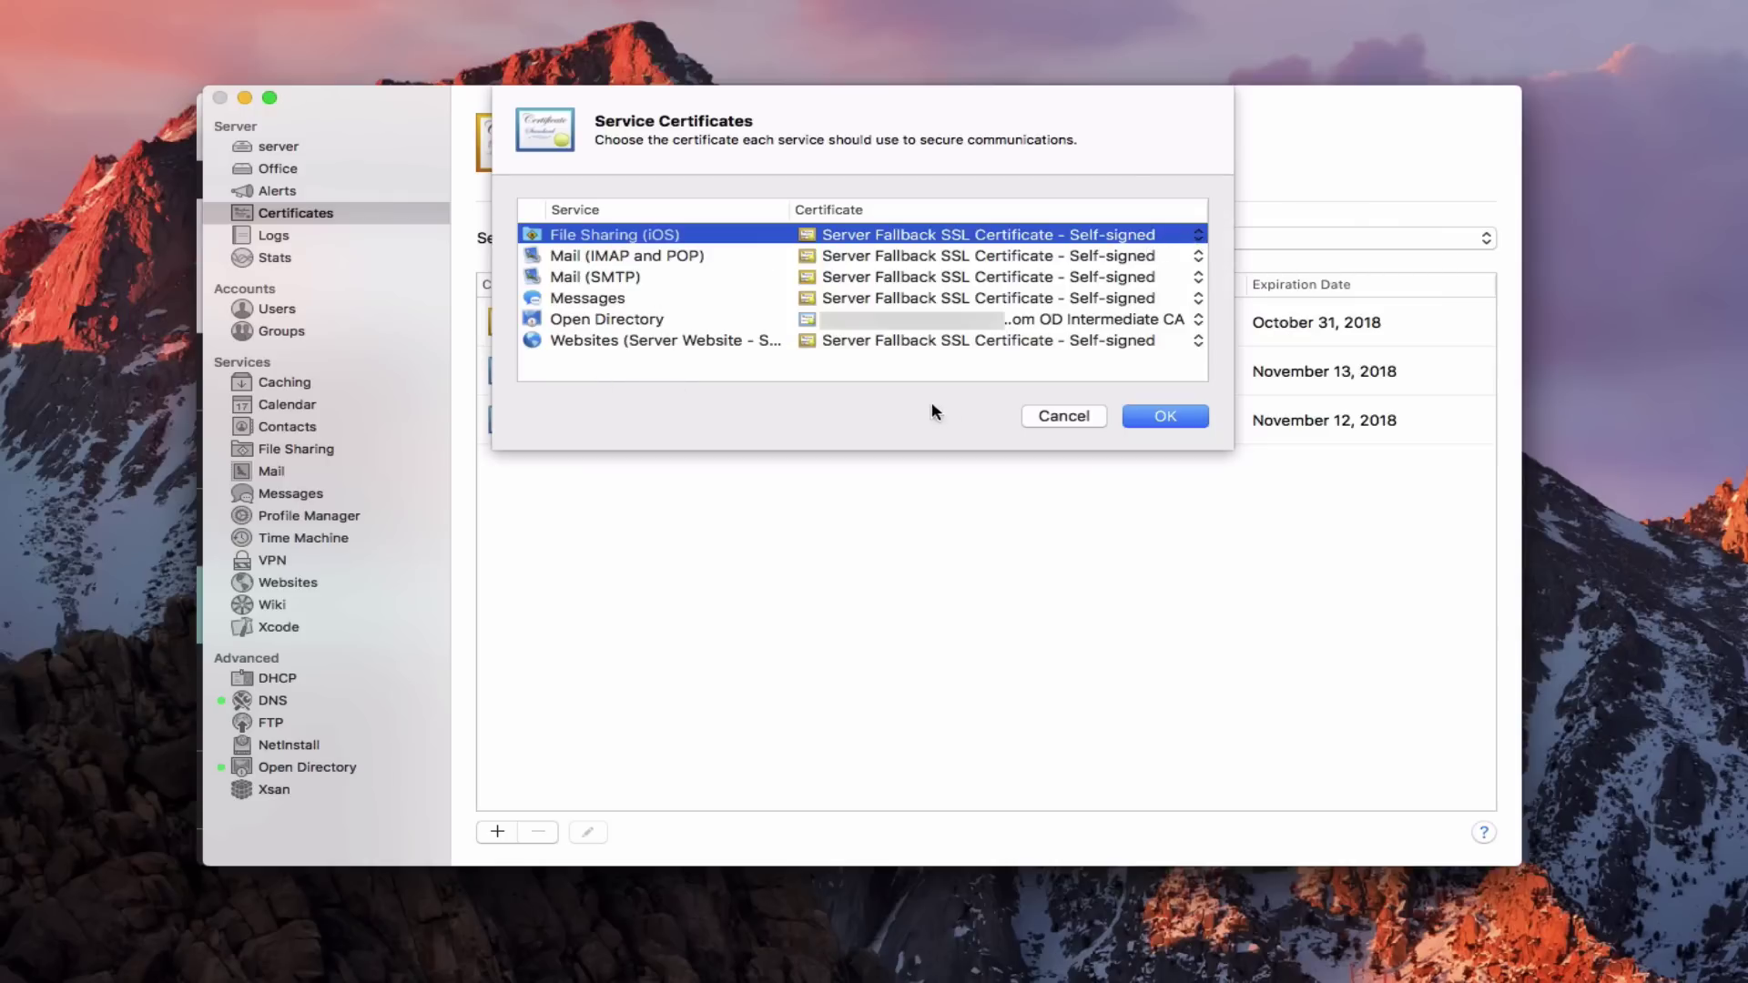
left_click(1060, 416)
left_click(718, 325)
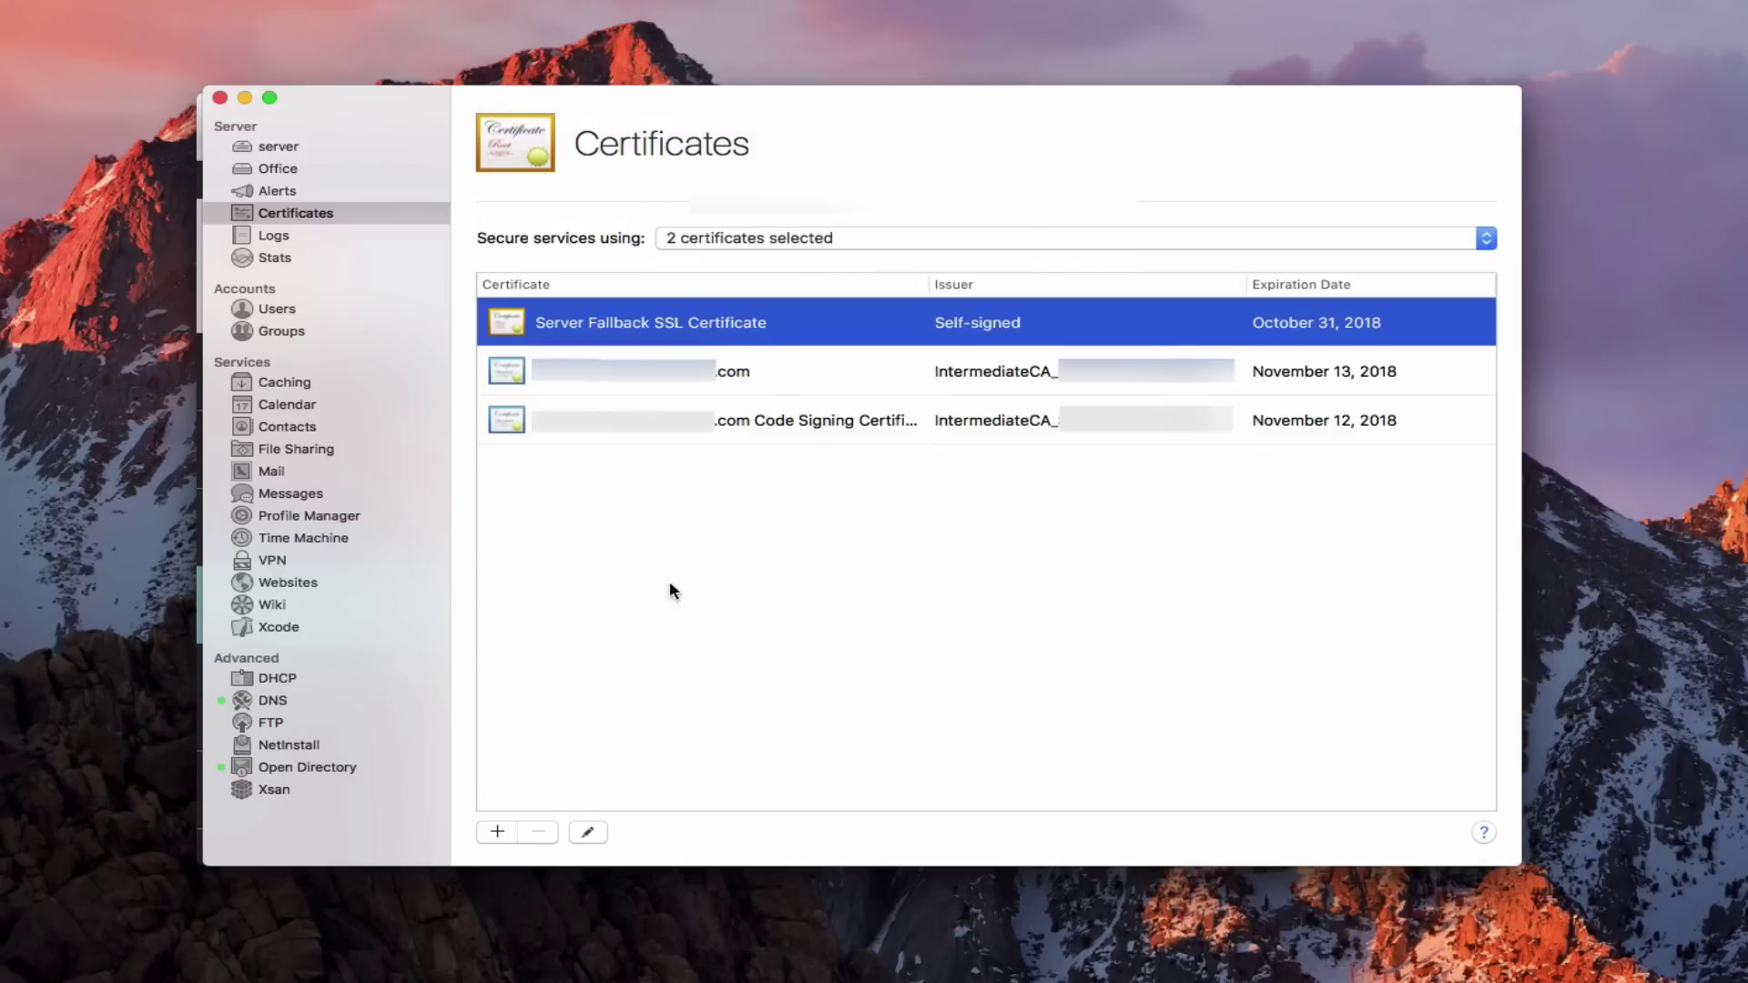
left_click(587, 831)
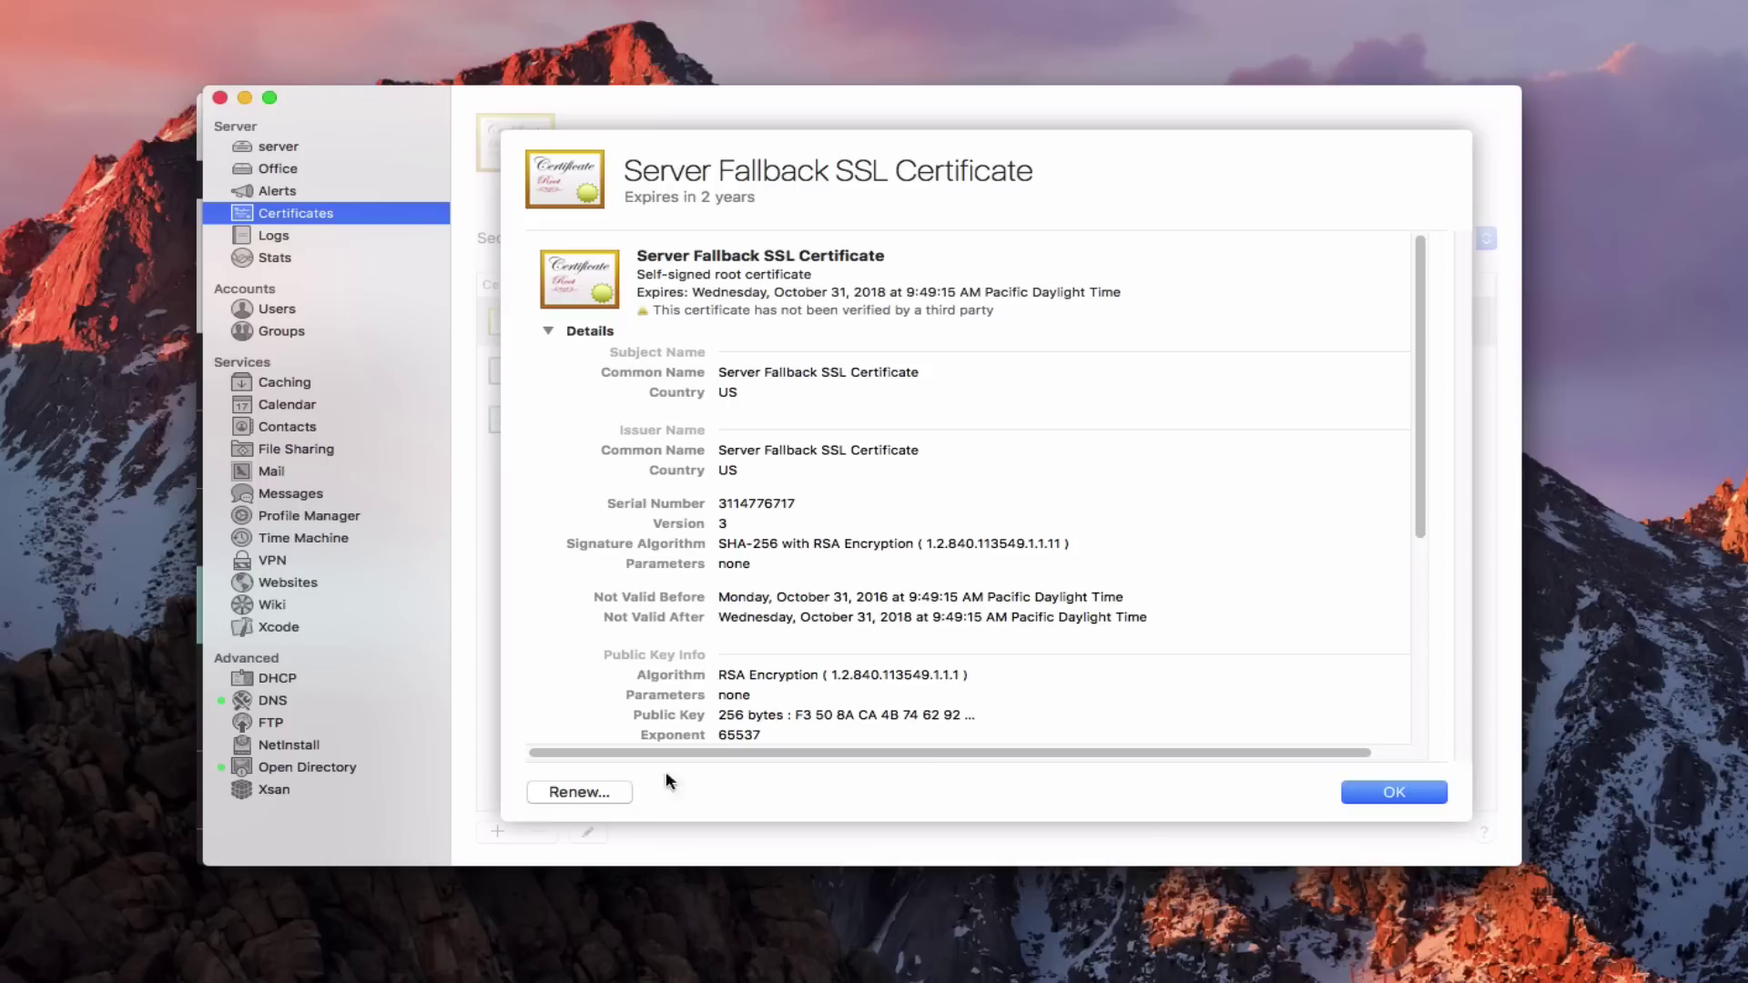
left_click(1391, 792)
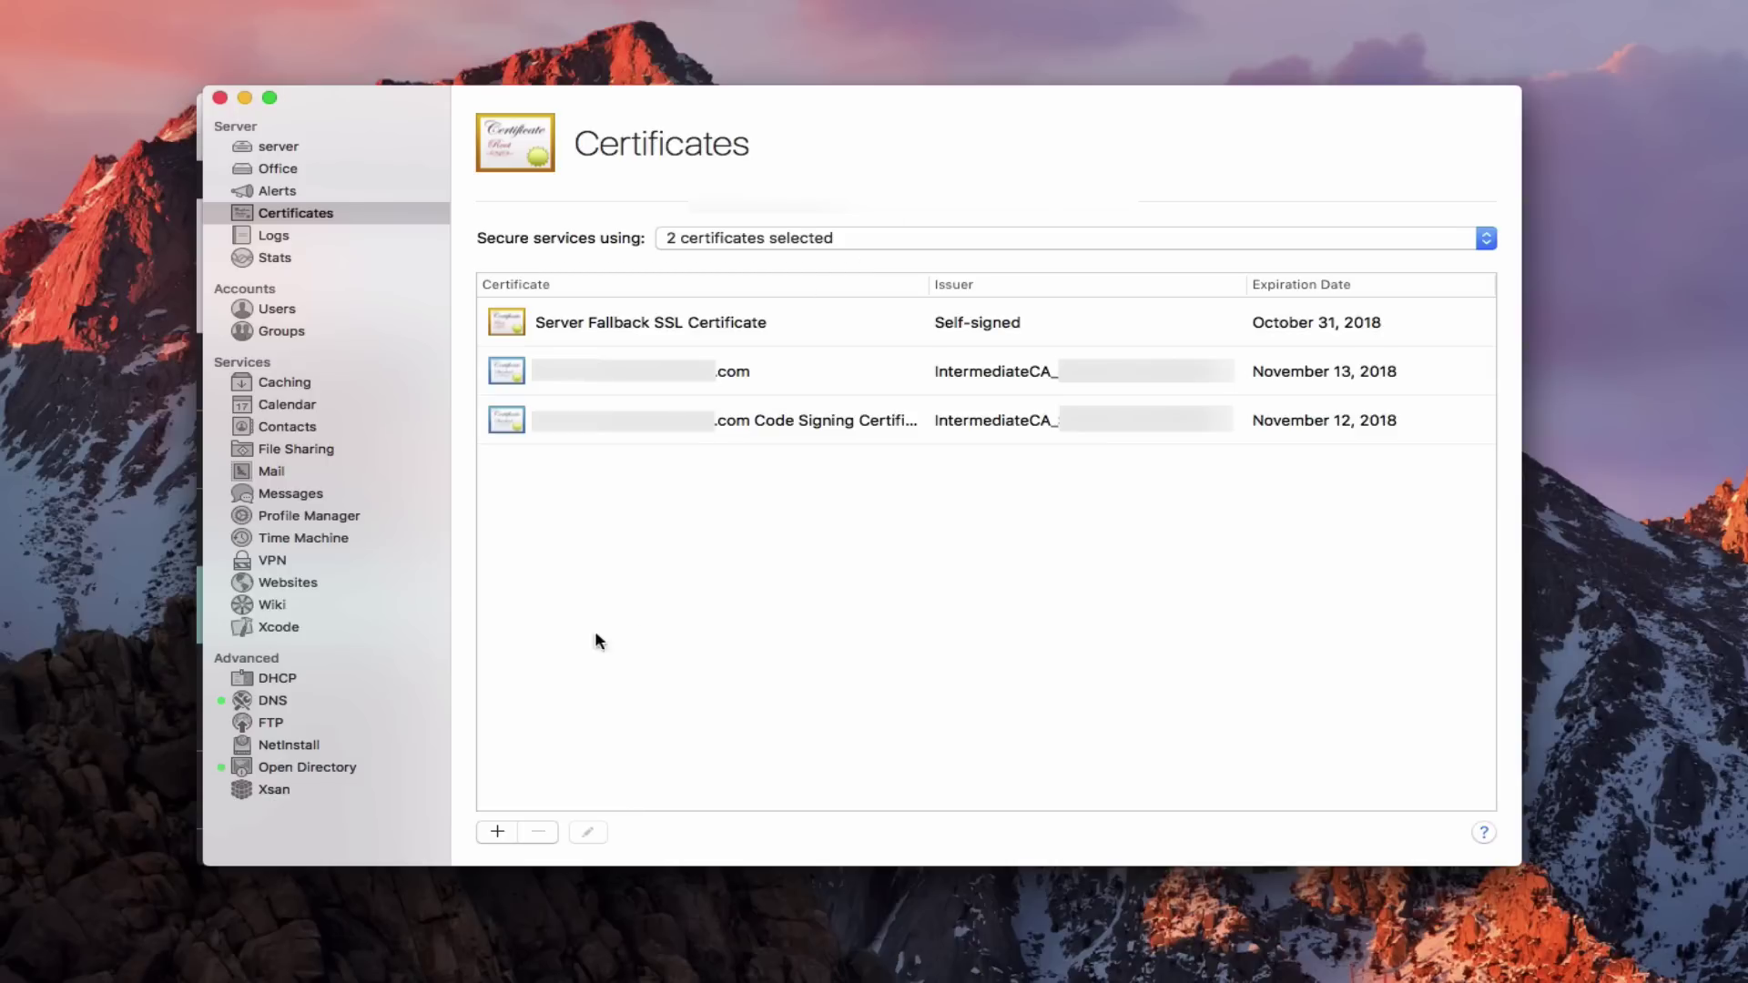
Start a new certificate identity in Certificate Assistant, keeping Self Signed Root as the identity type.
left_click(496, 833)
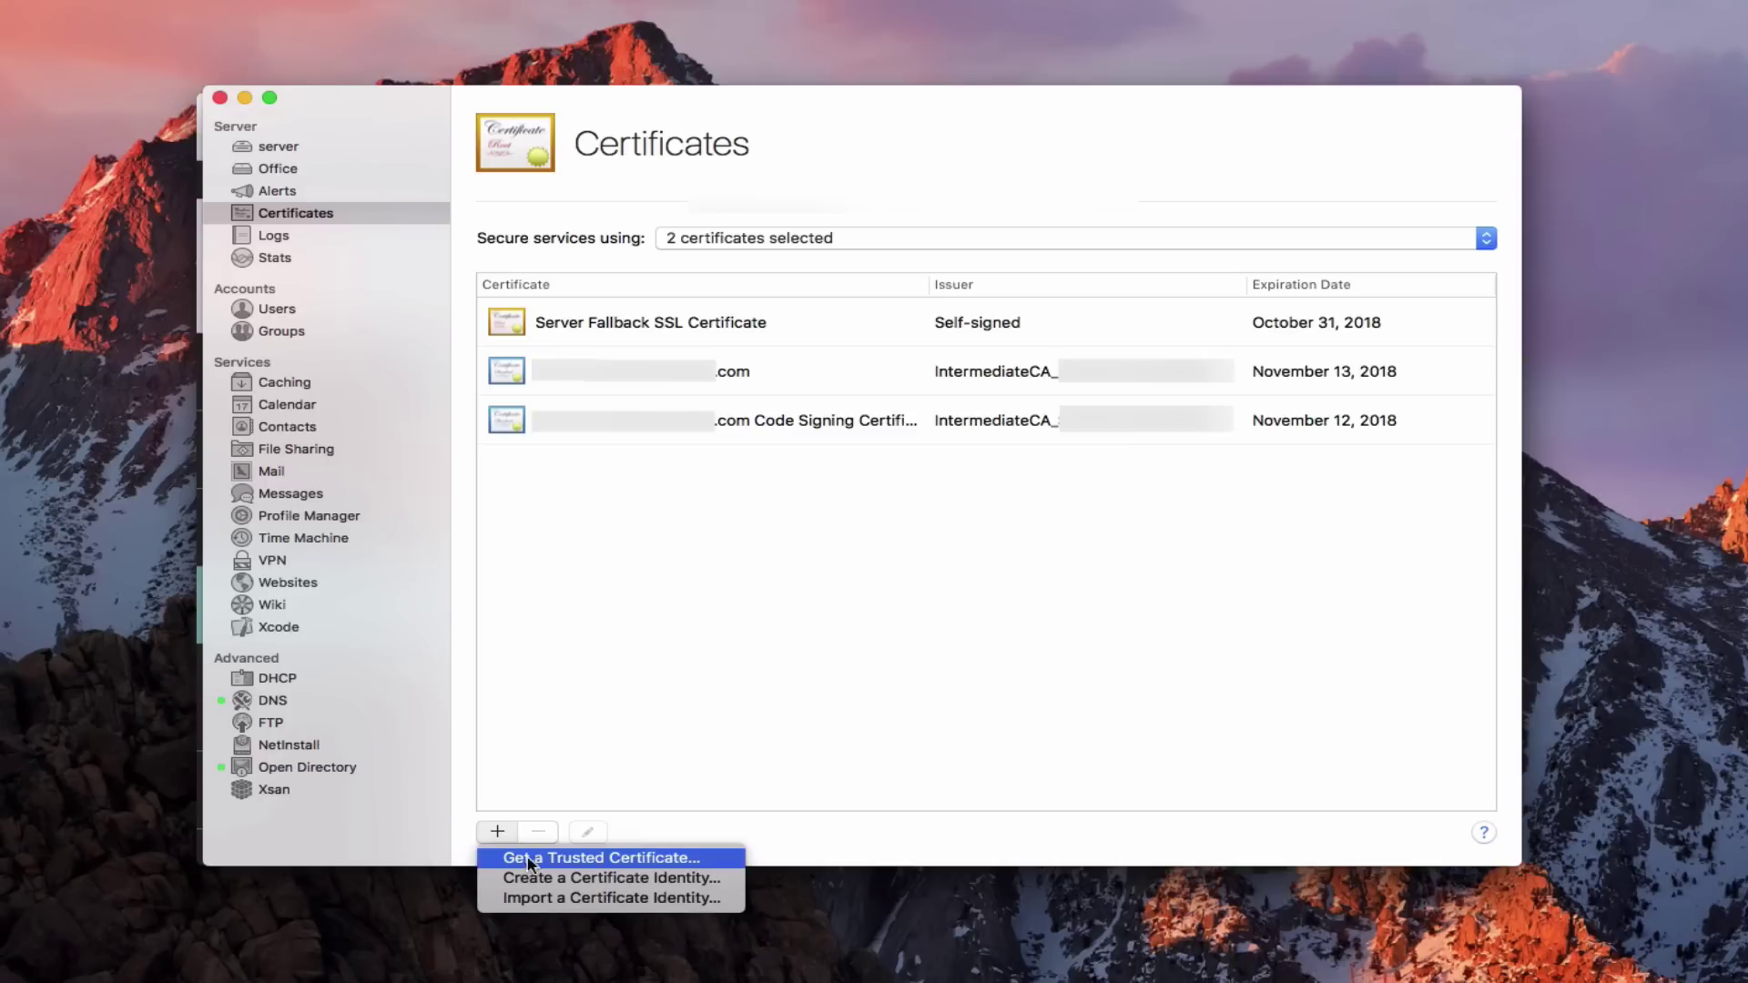
left_click(587, 880)
key("Return")
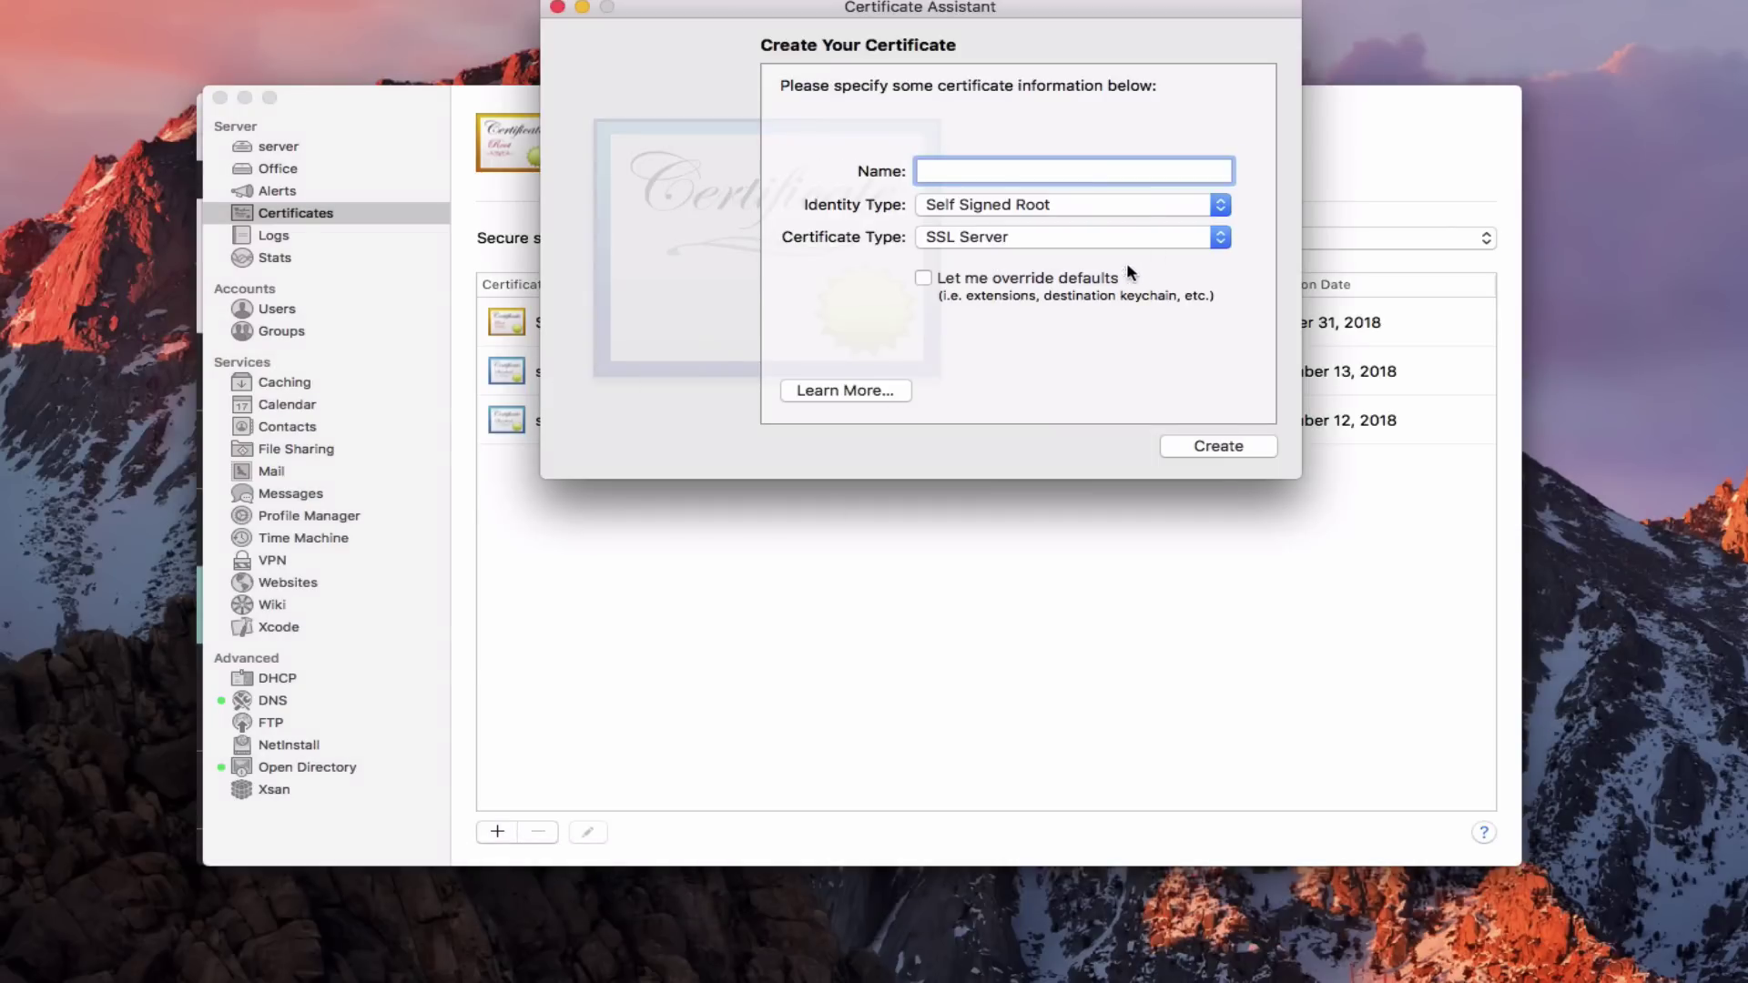
left_click(1221, 206)
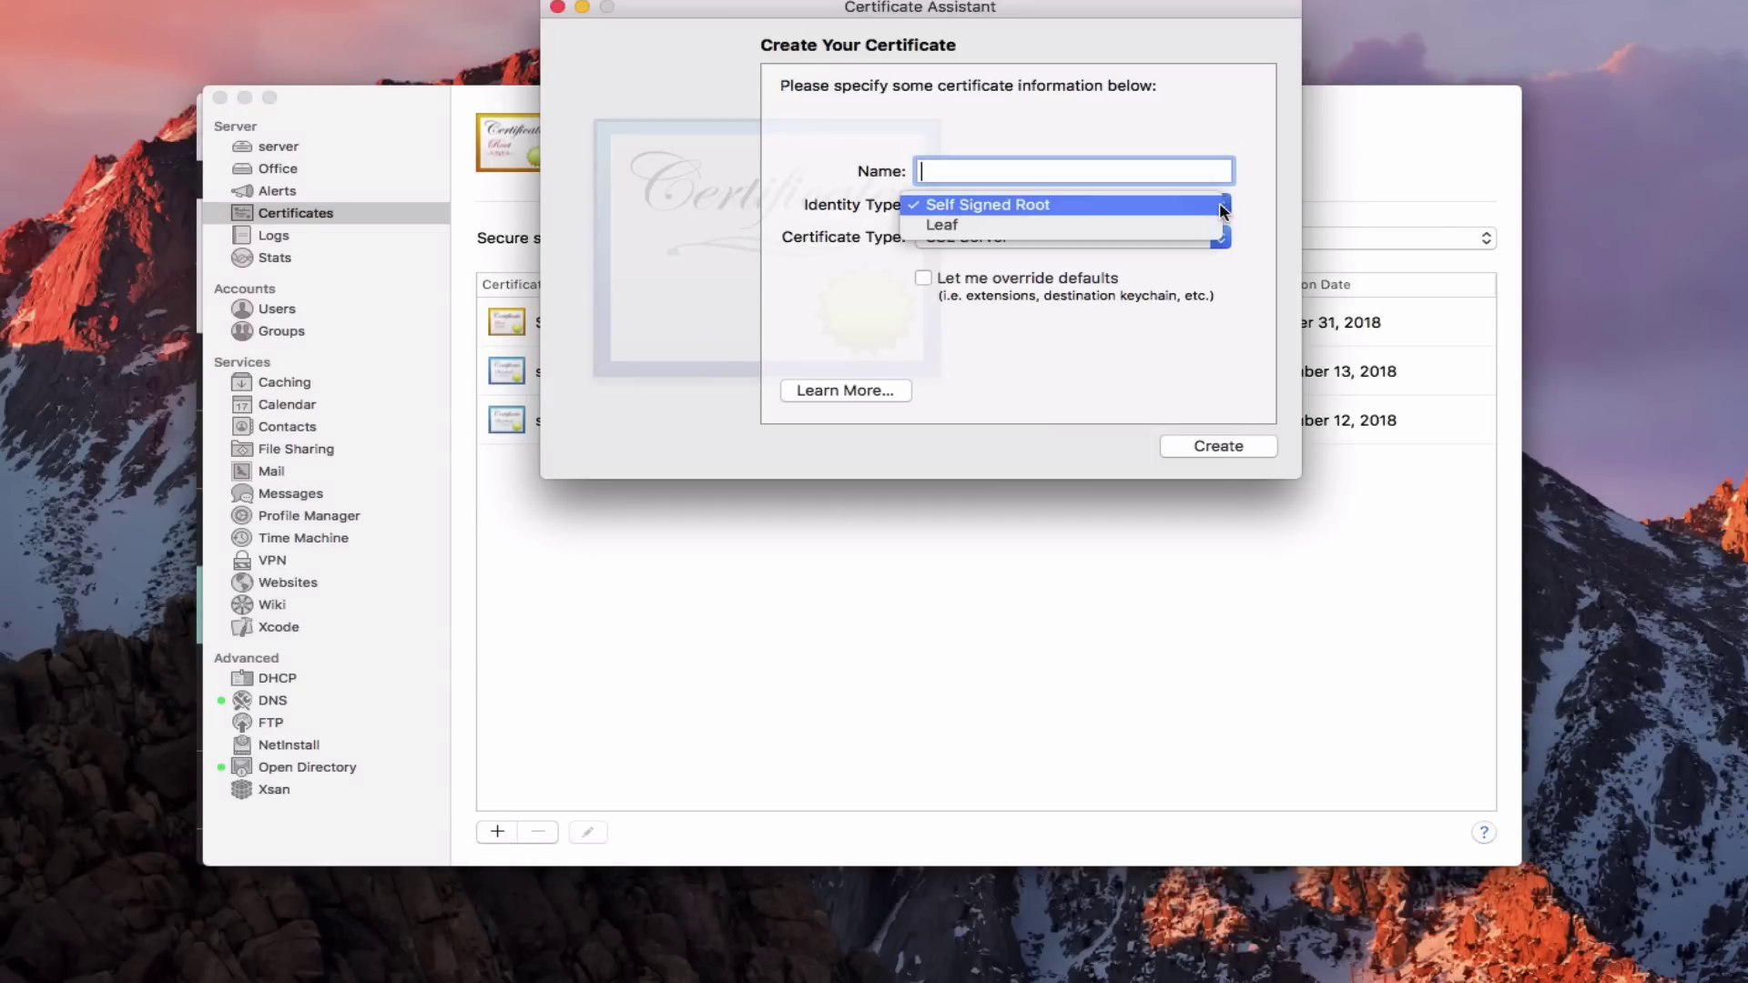
left_click(1221, 208)
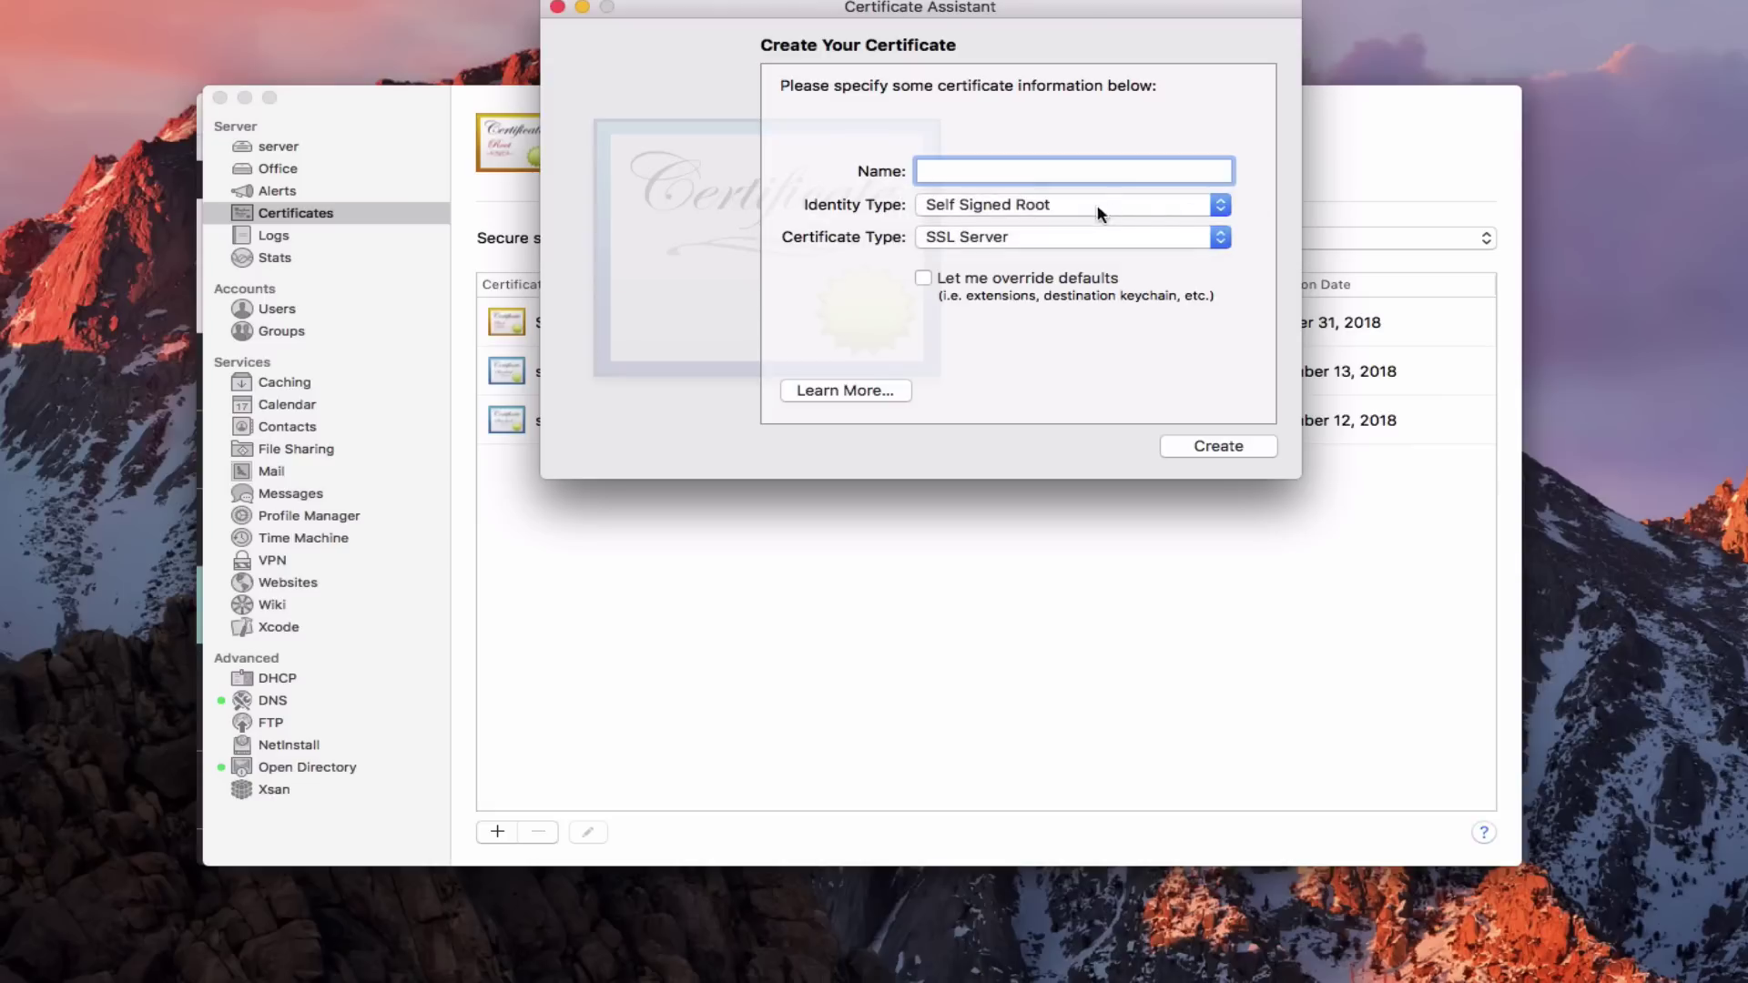
left_click(1220, 208)
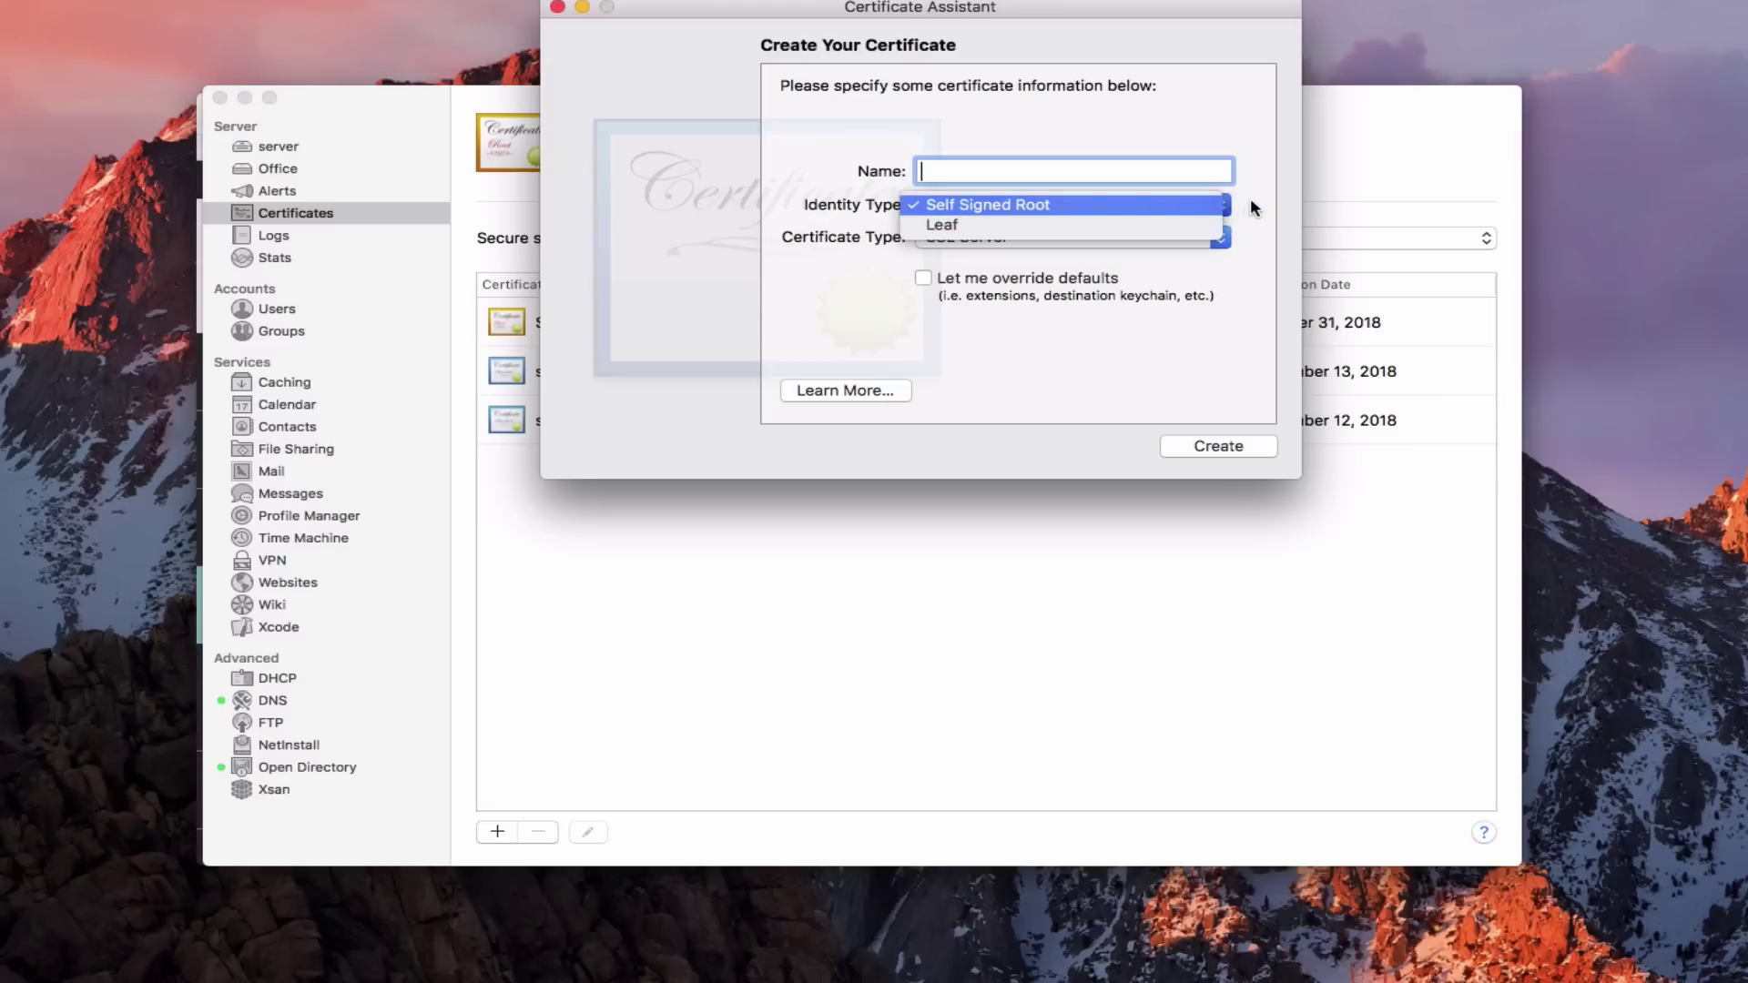
left_click(1254, 208)
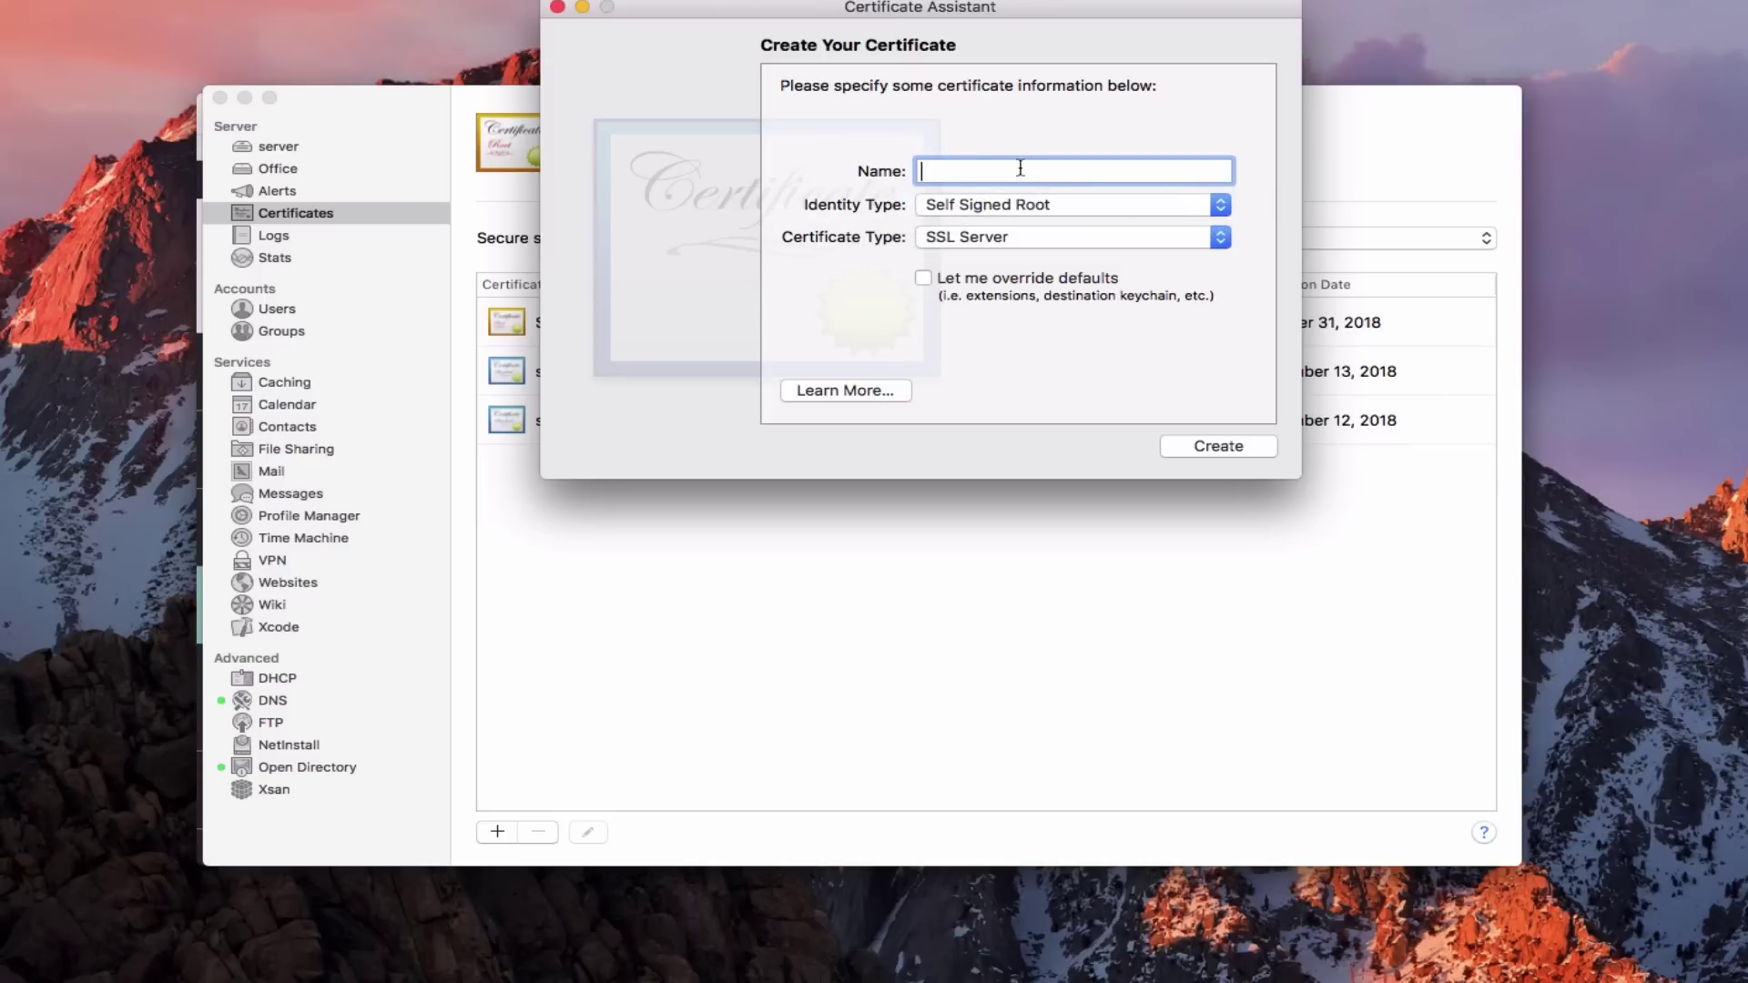
Try a custom certificate type, cancel the file chooser, and quit Certificate Assistant without creating anything.
left_click(1222, 239)
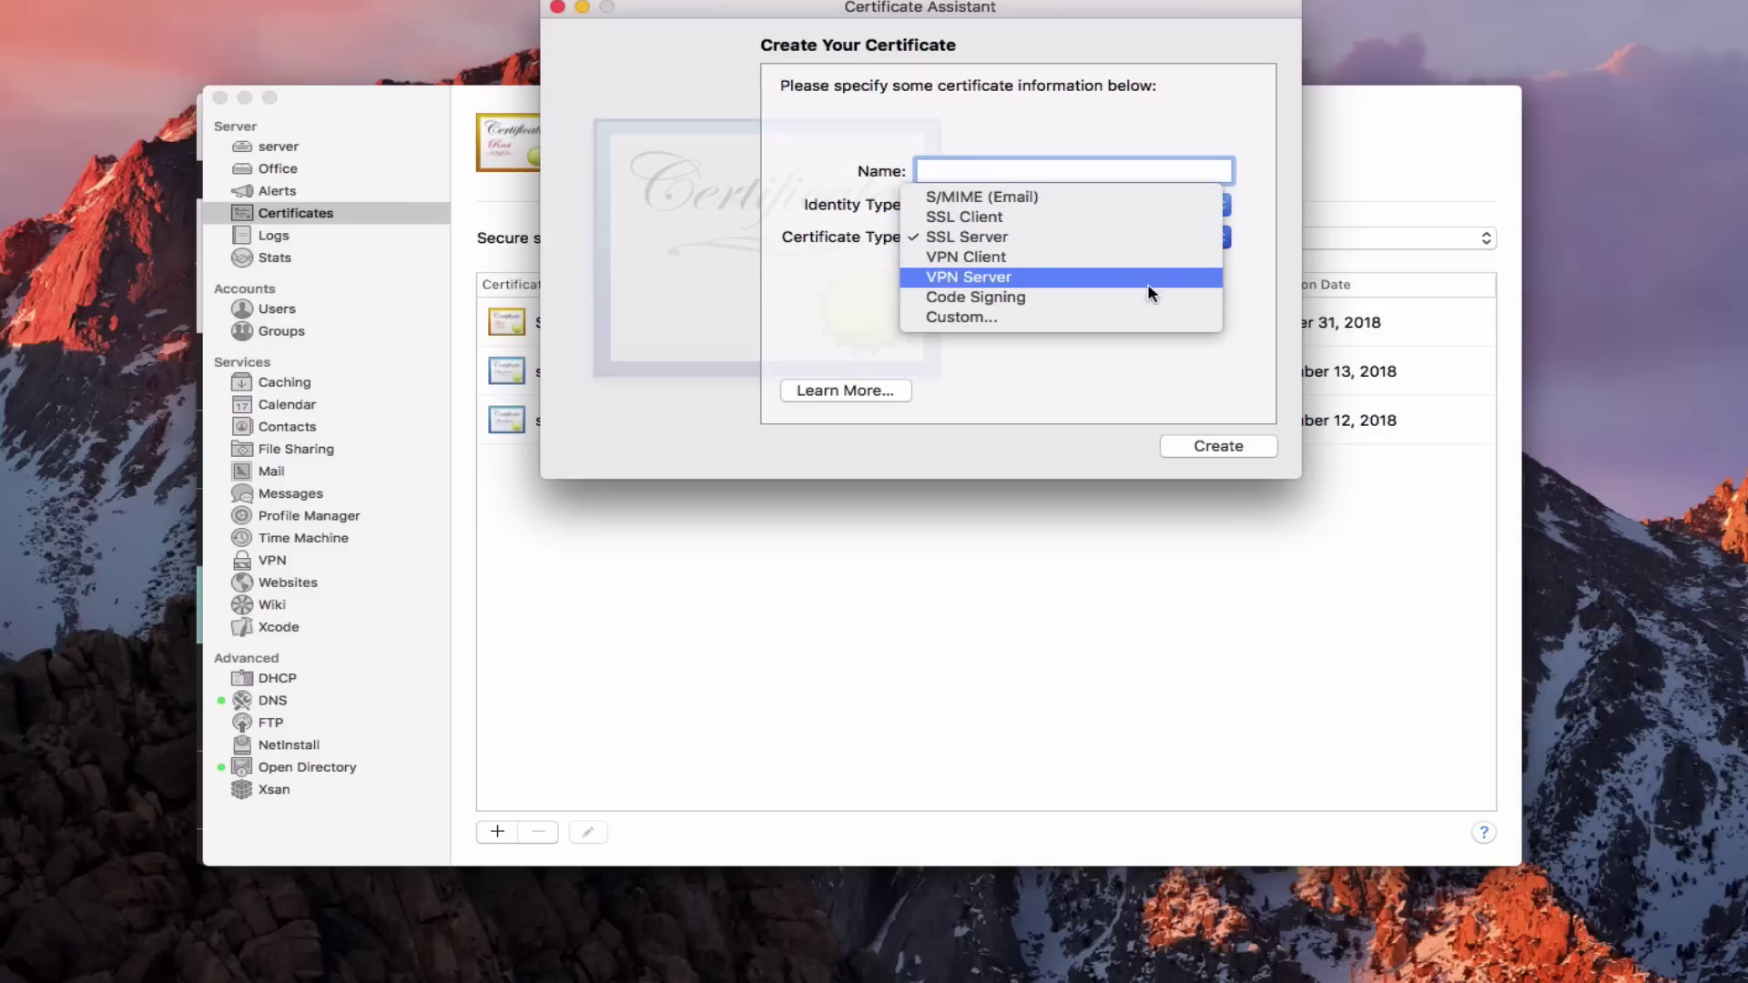
left_click(992, 318)
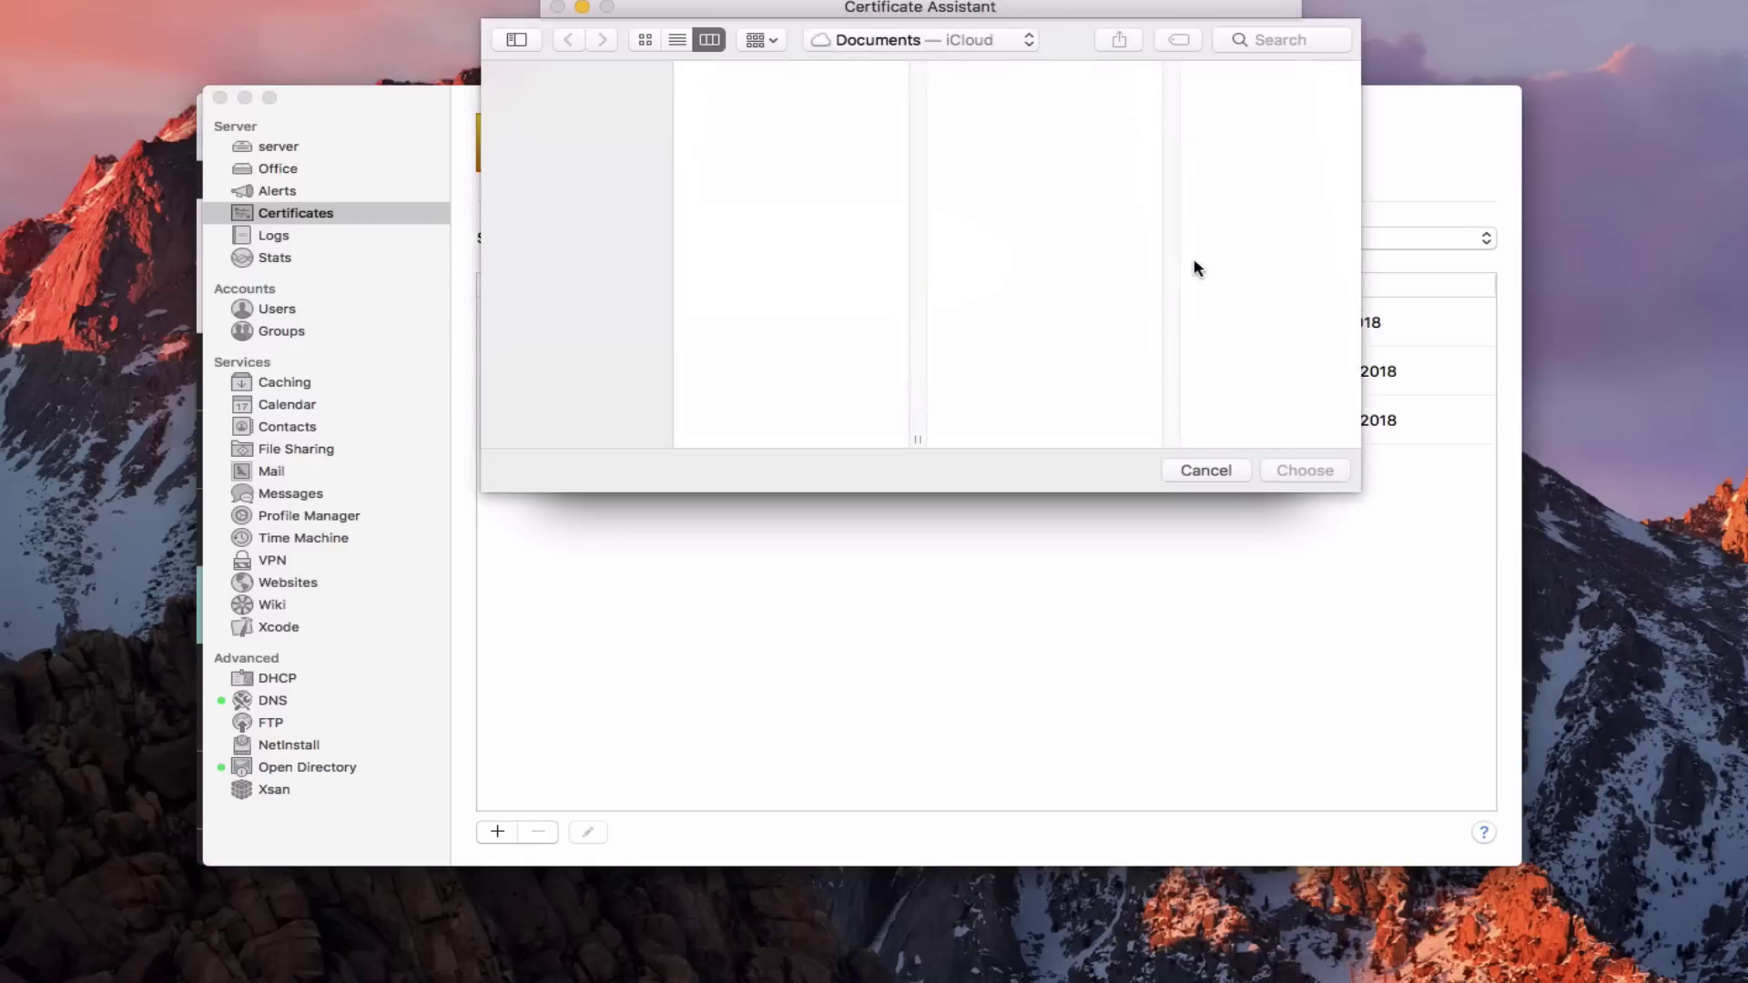
left_click(1204, 468)
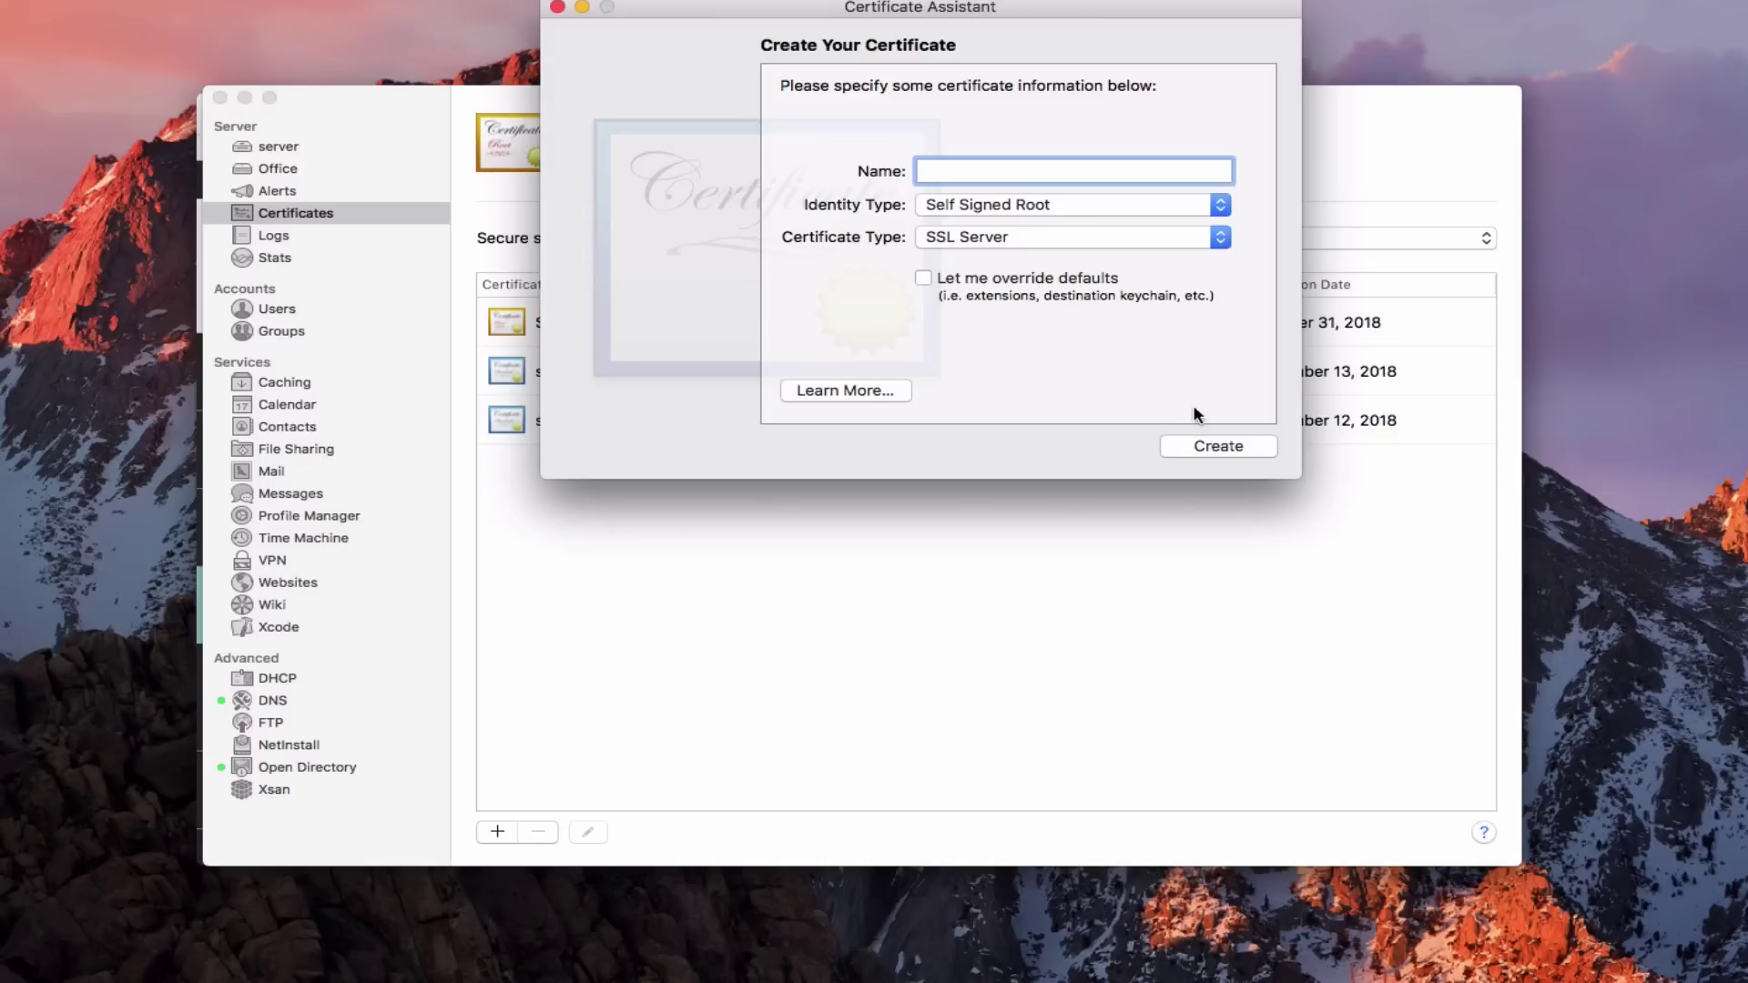
left_click(558, 8)
left_click(497, 832)
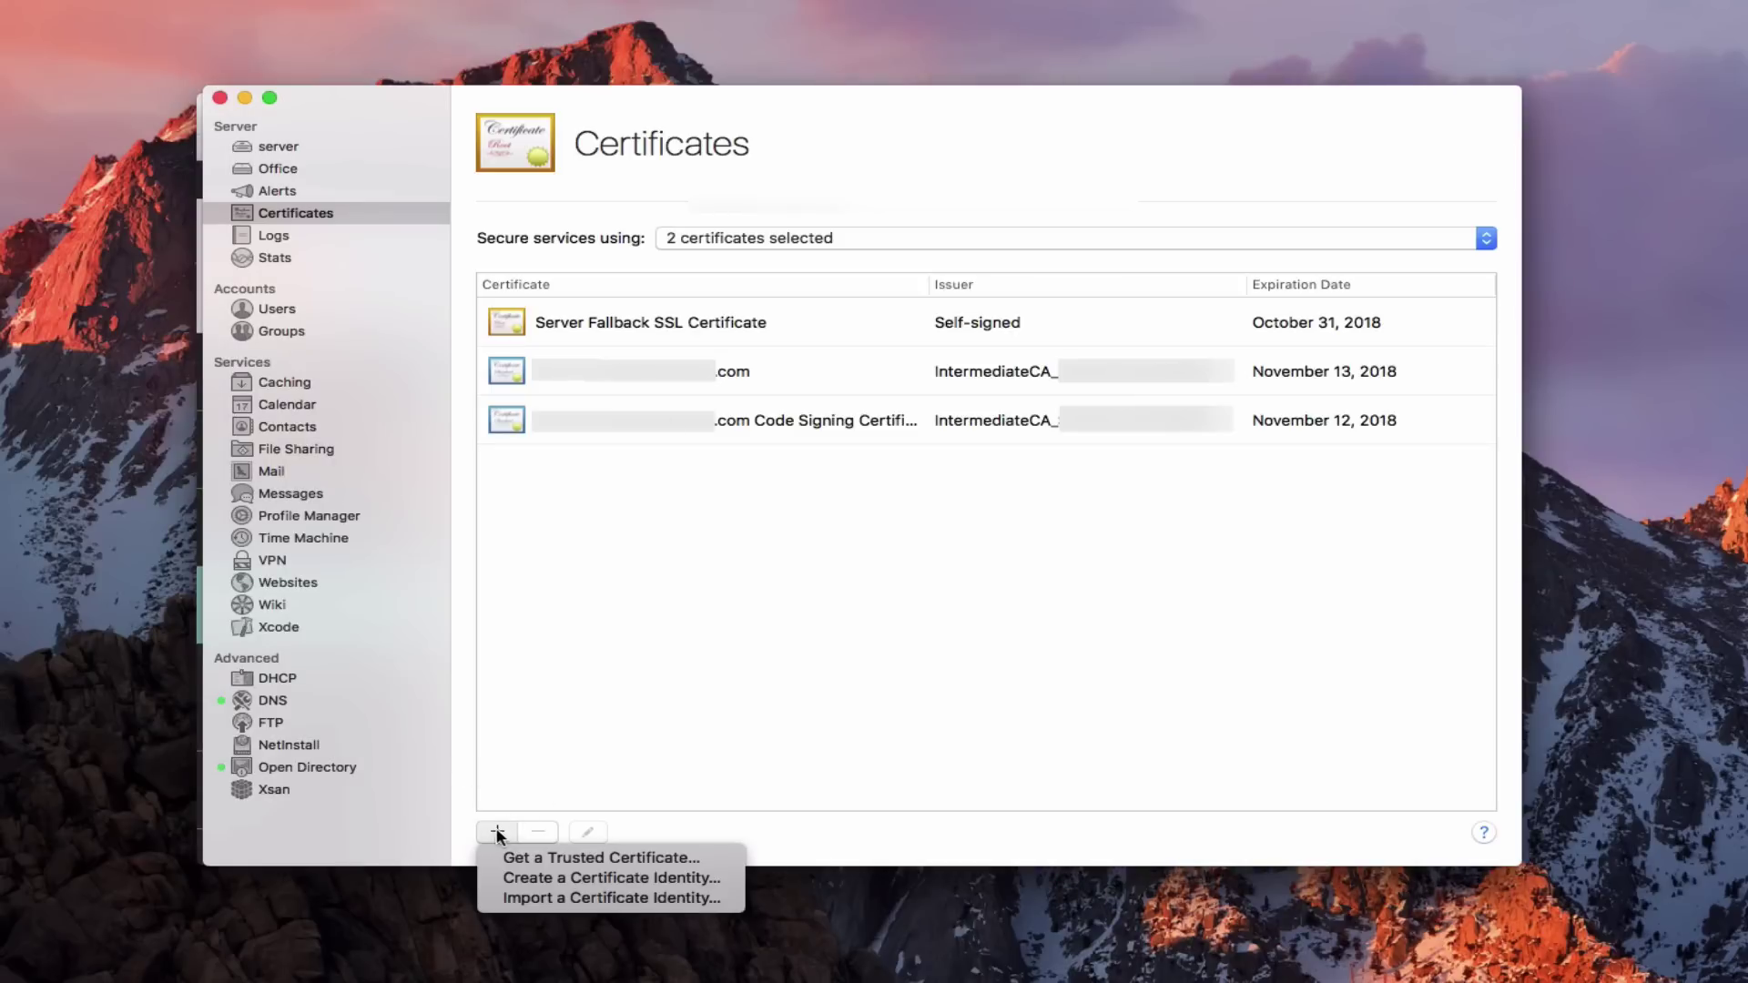
Open the Import a Certificate Identity form and cancel it without importing any files.
left_click(564, 899)
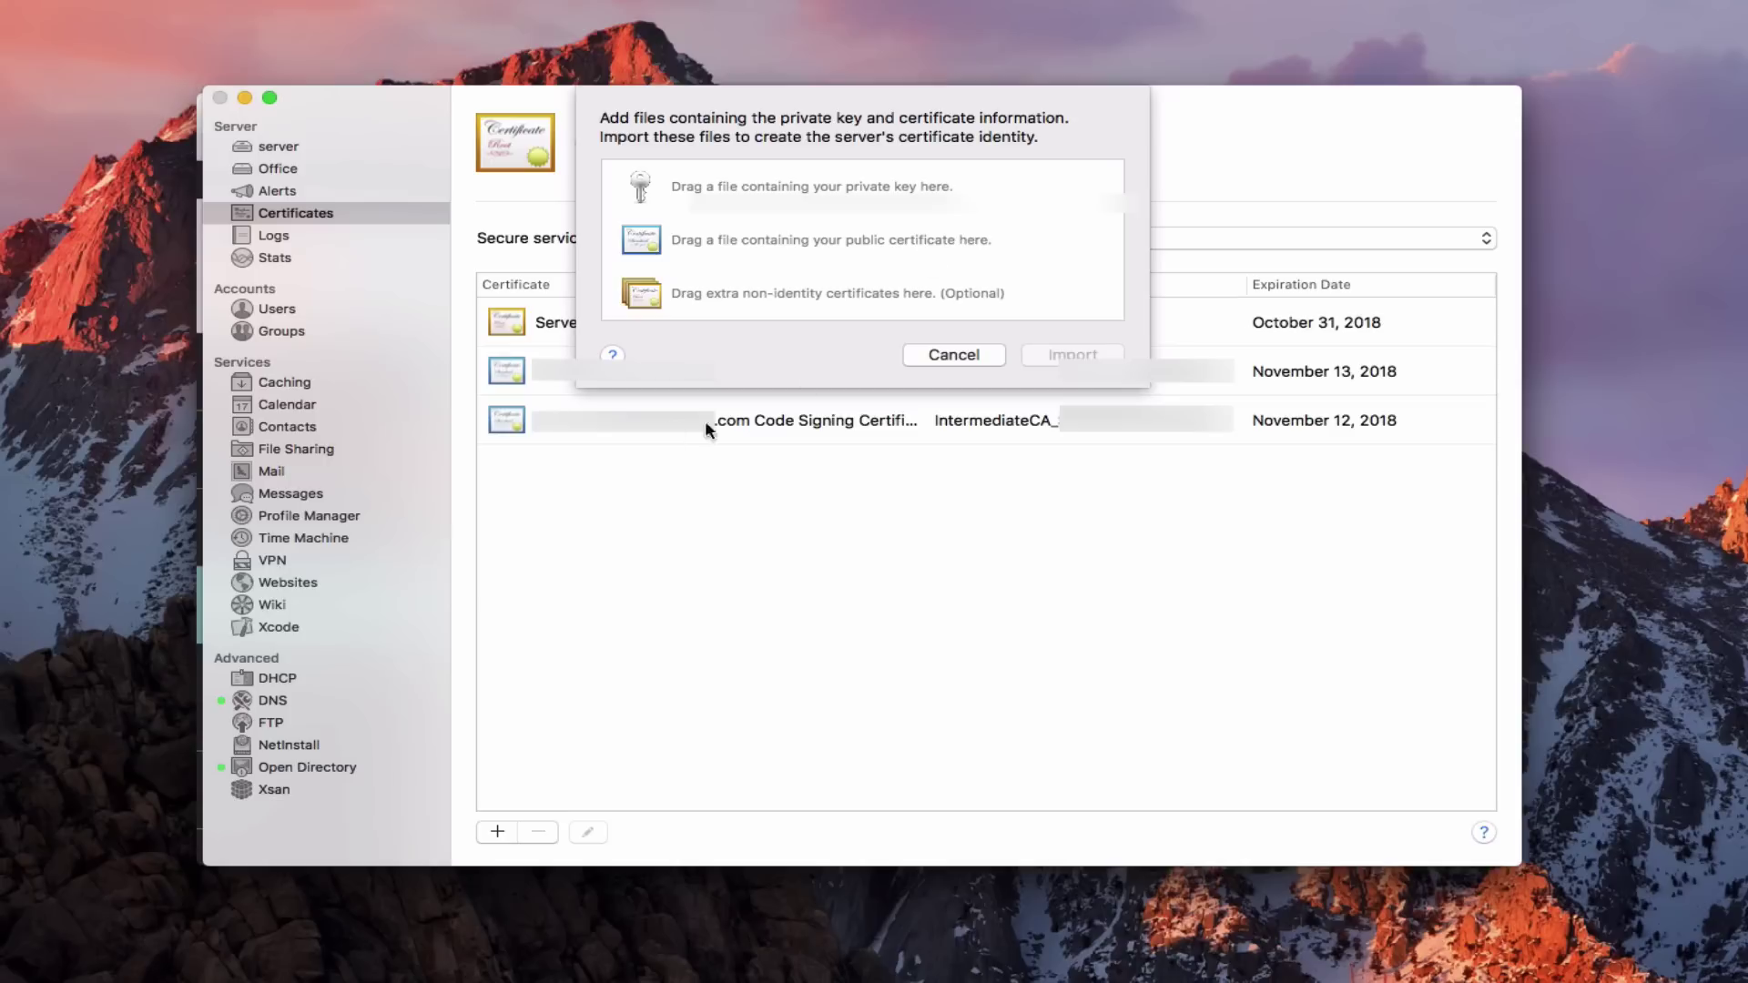
left_click(952, 355)
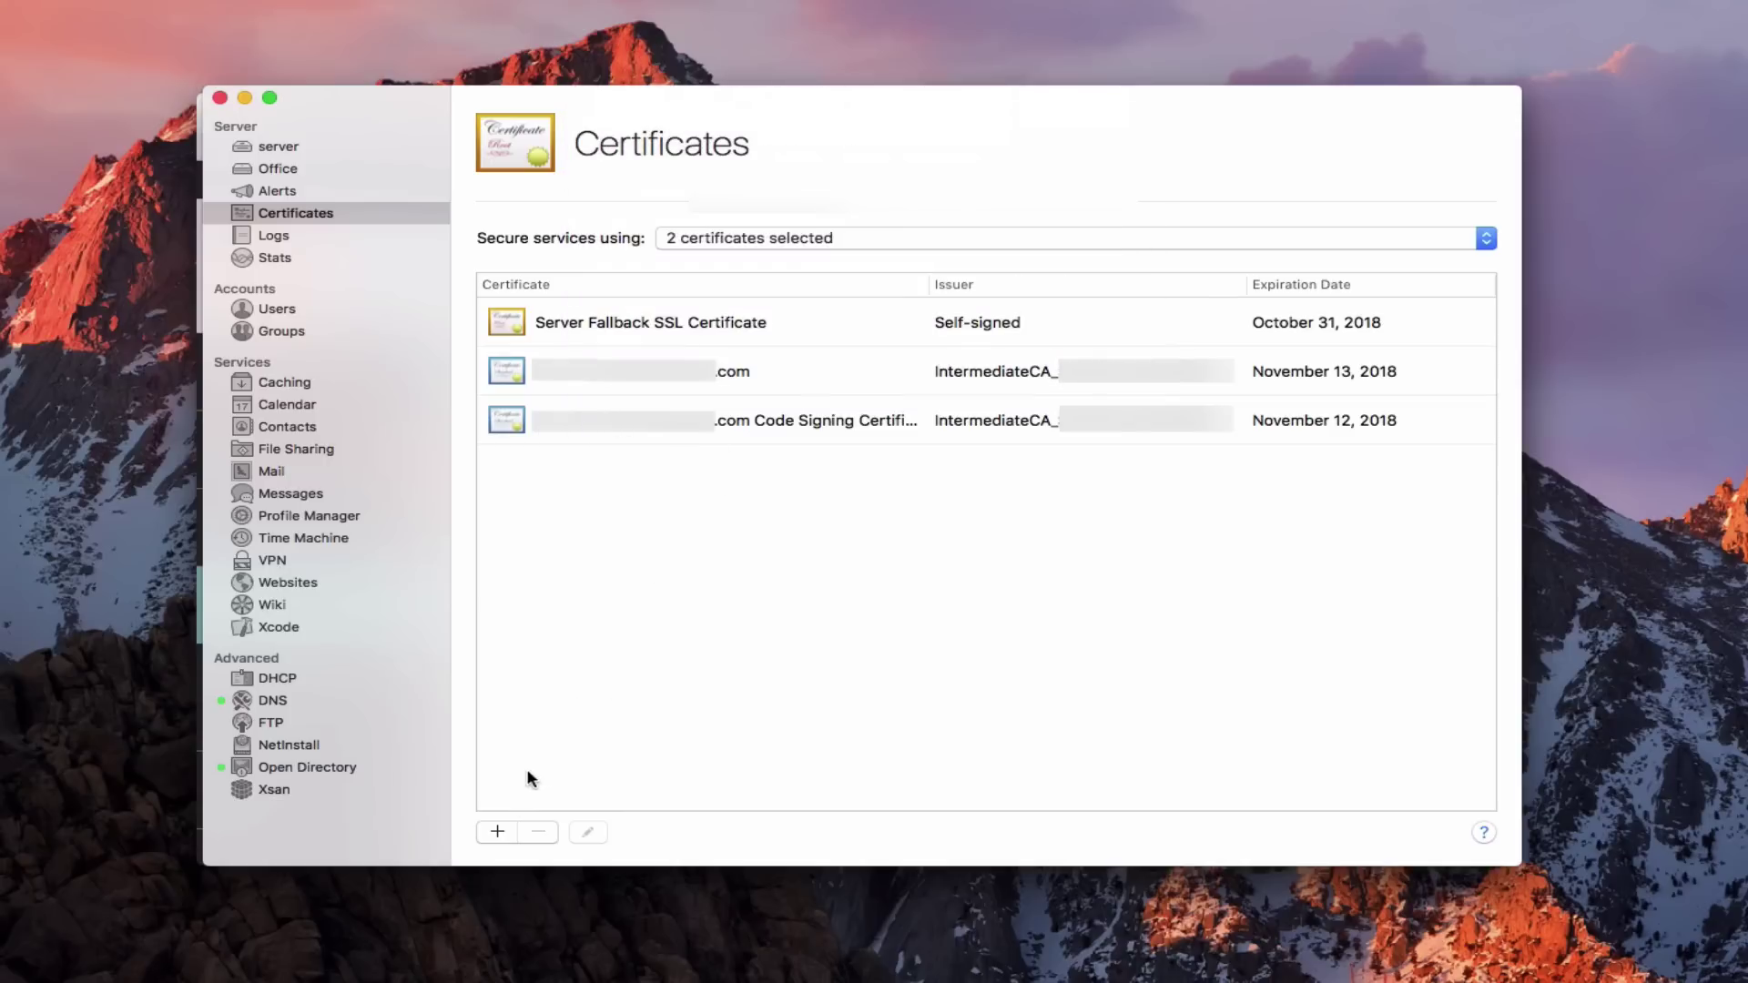
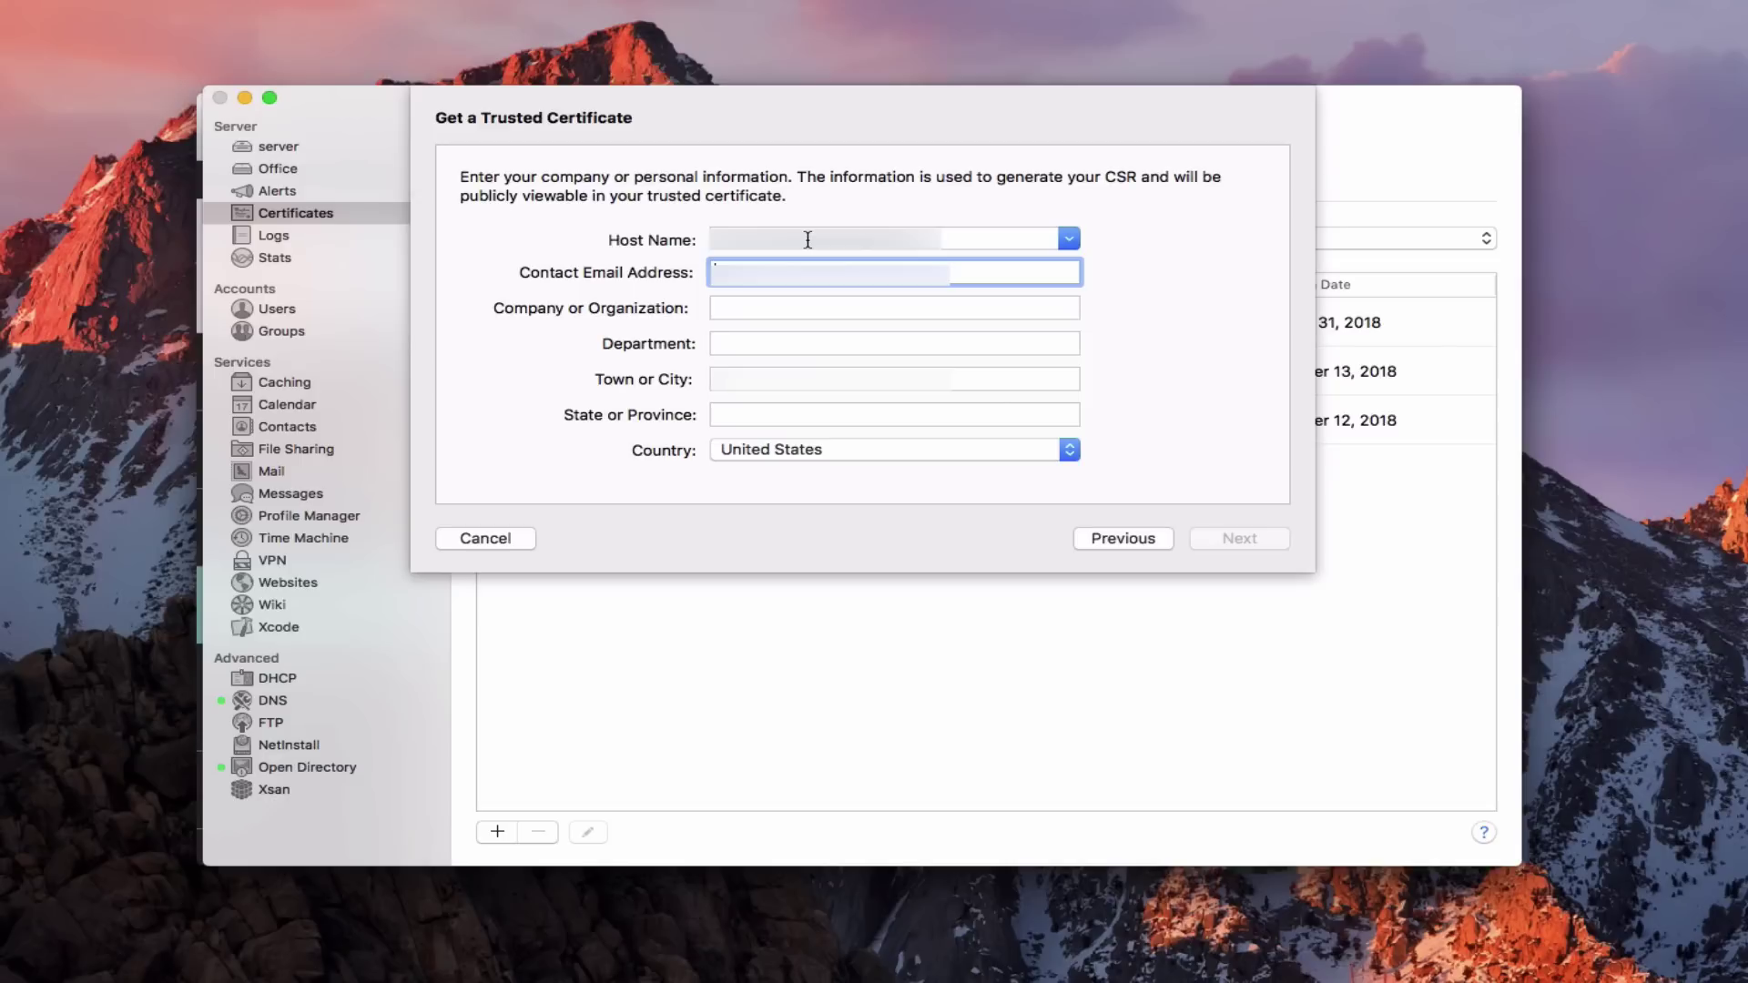
Continue typing the contact e-mail address in the Get a Trusted Certificate form.
type("adm")
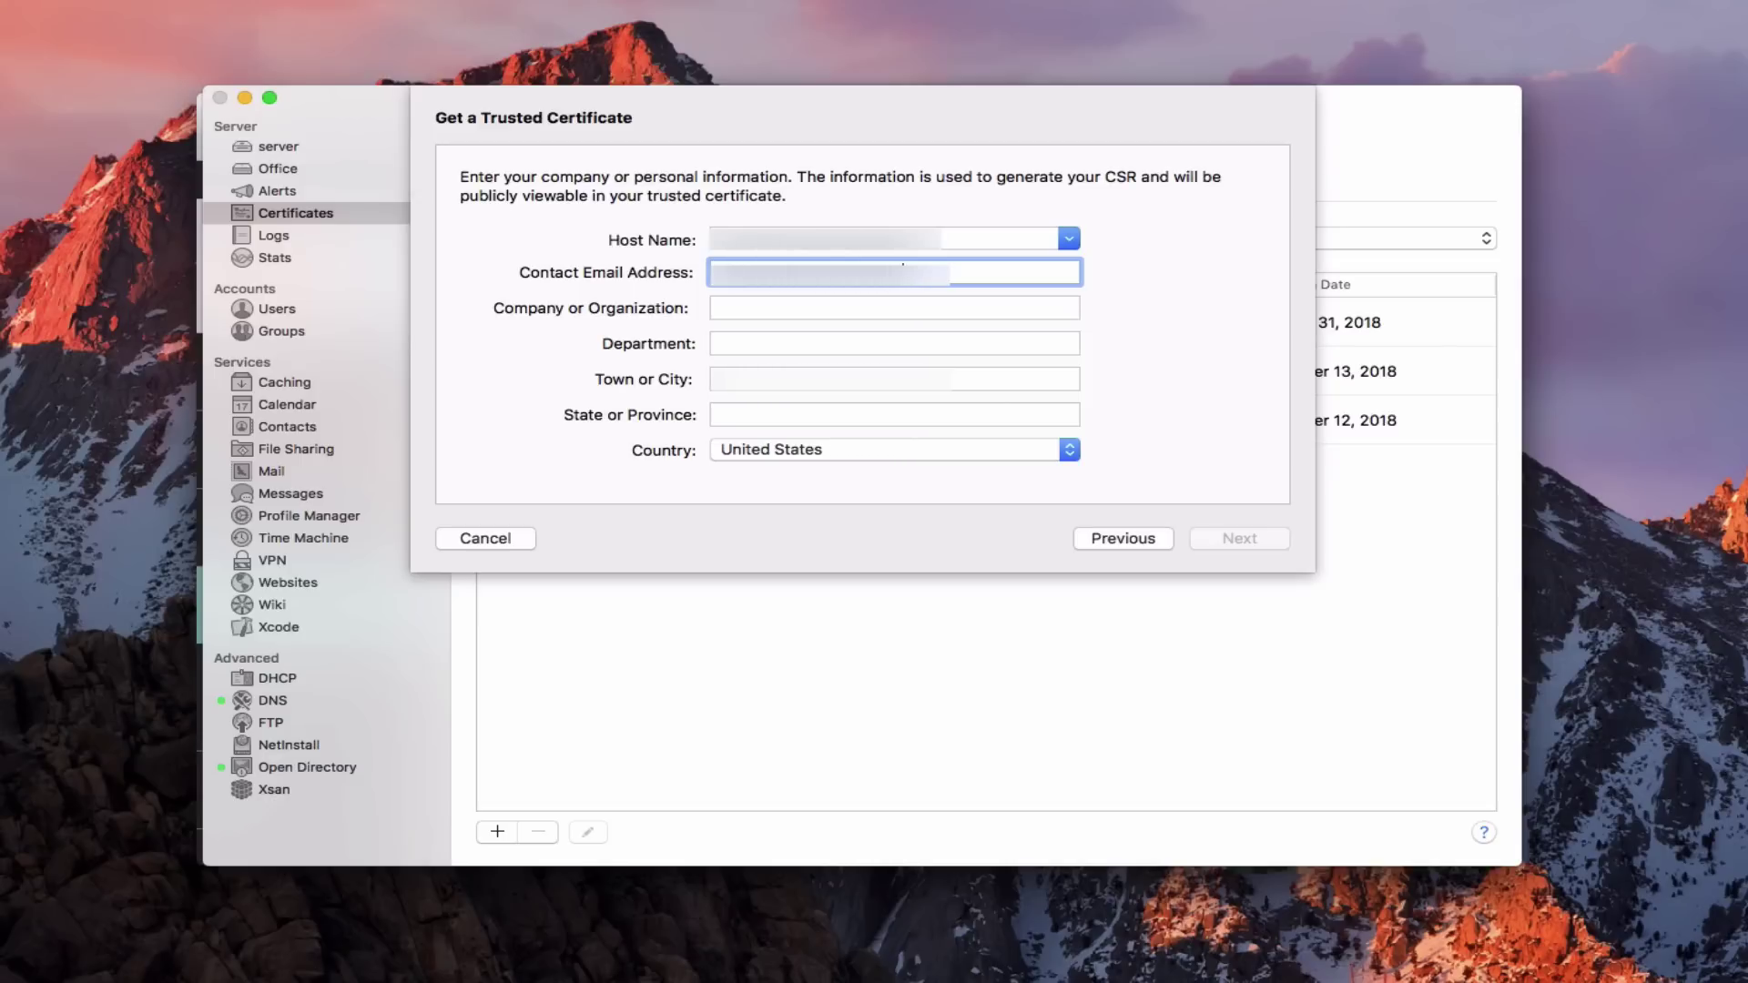
Enter the organization name in Company, correcting a typo along the way.
left_click(895, 308)
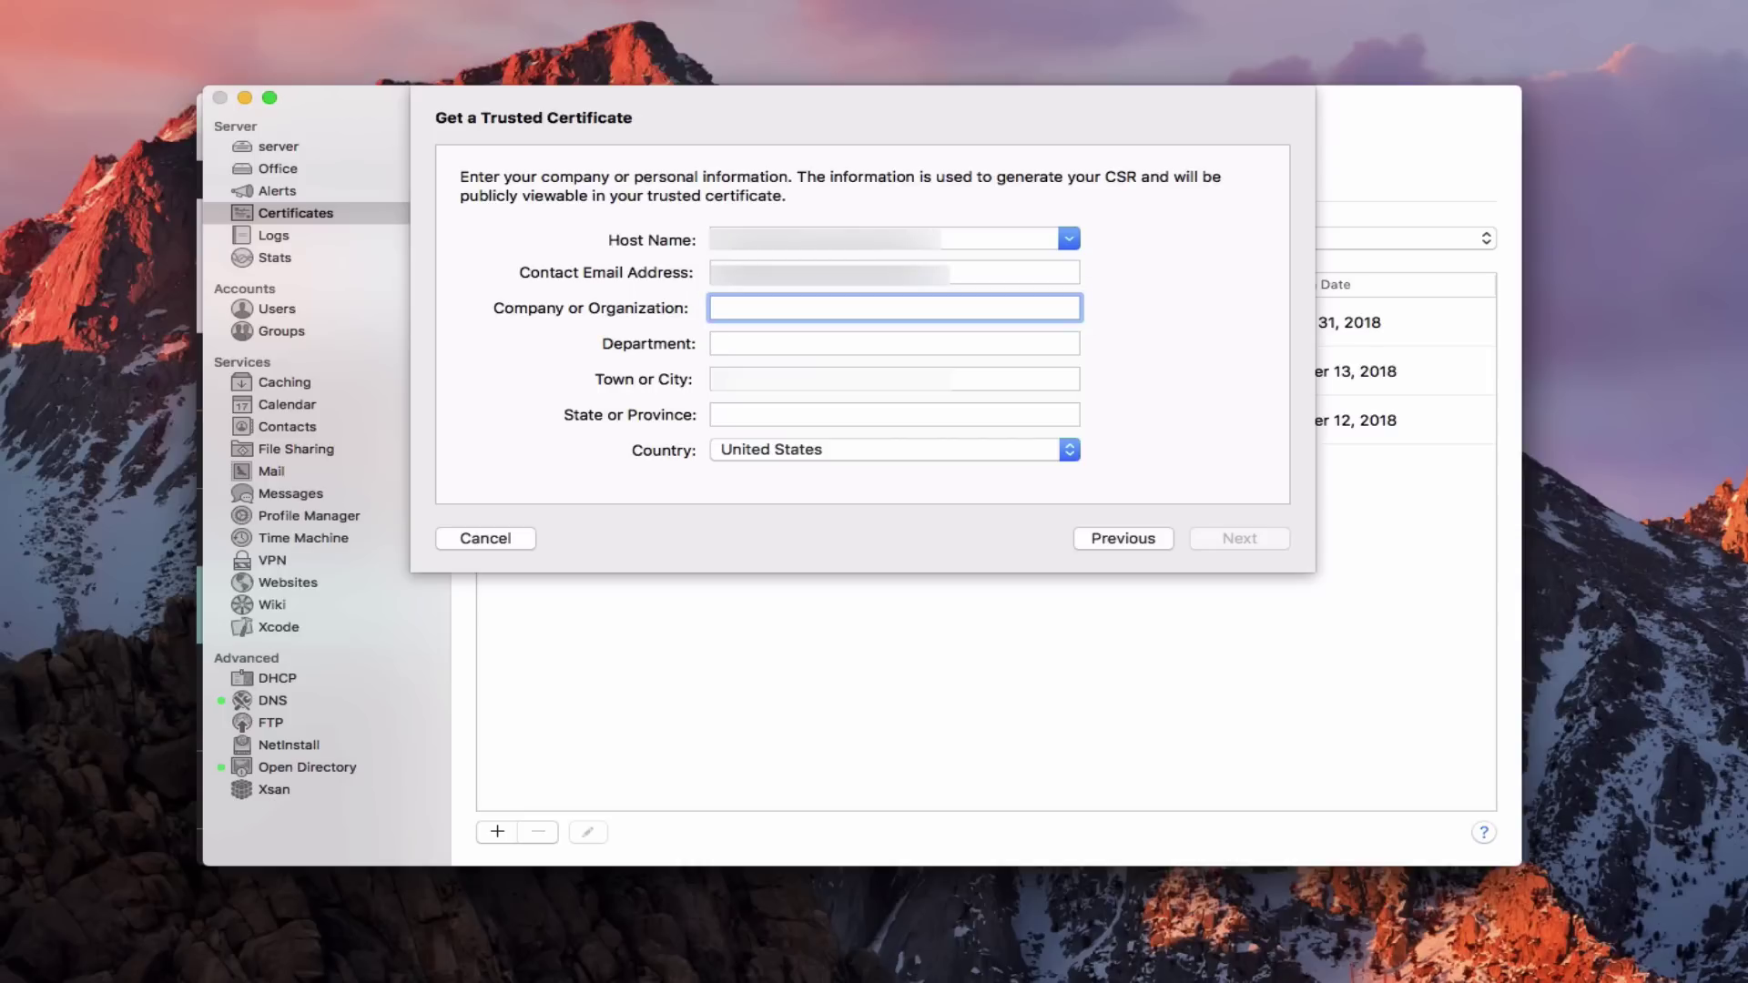
type("Todd Olthoff")
Set Department to NA and State to CA, then generate the CSR.
key("Tab")
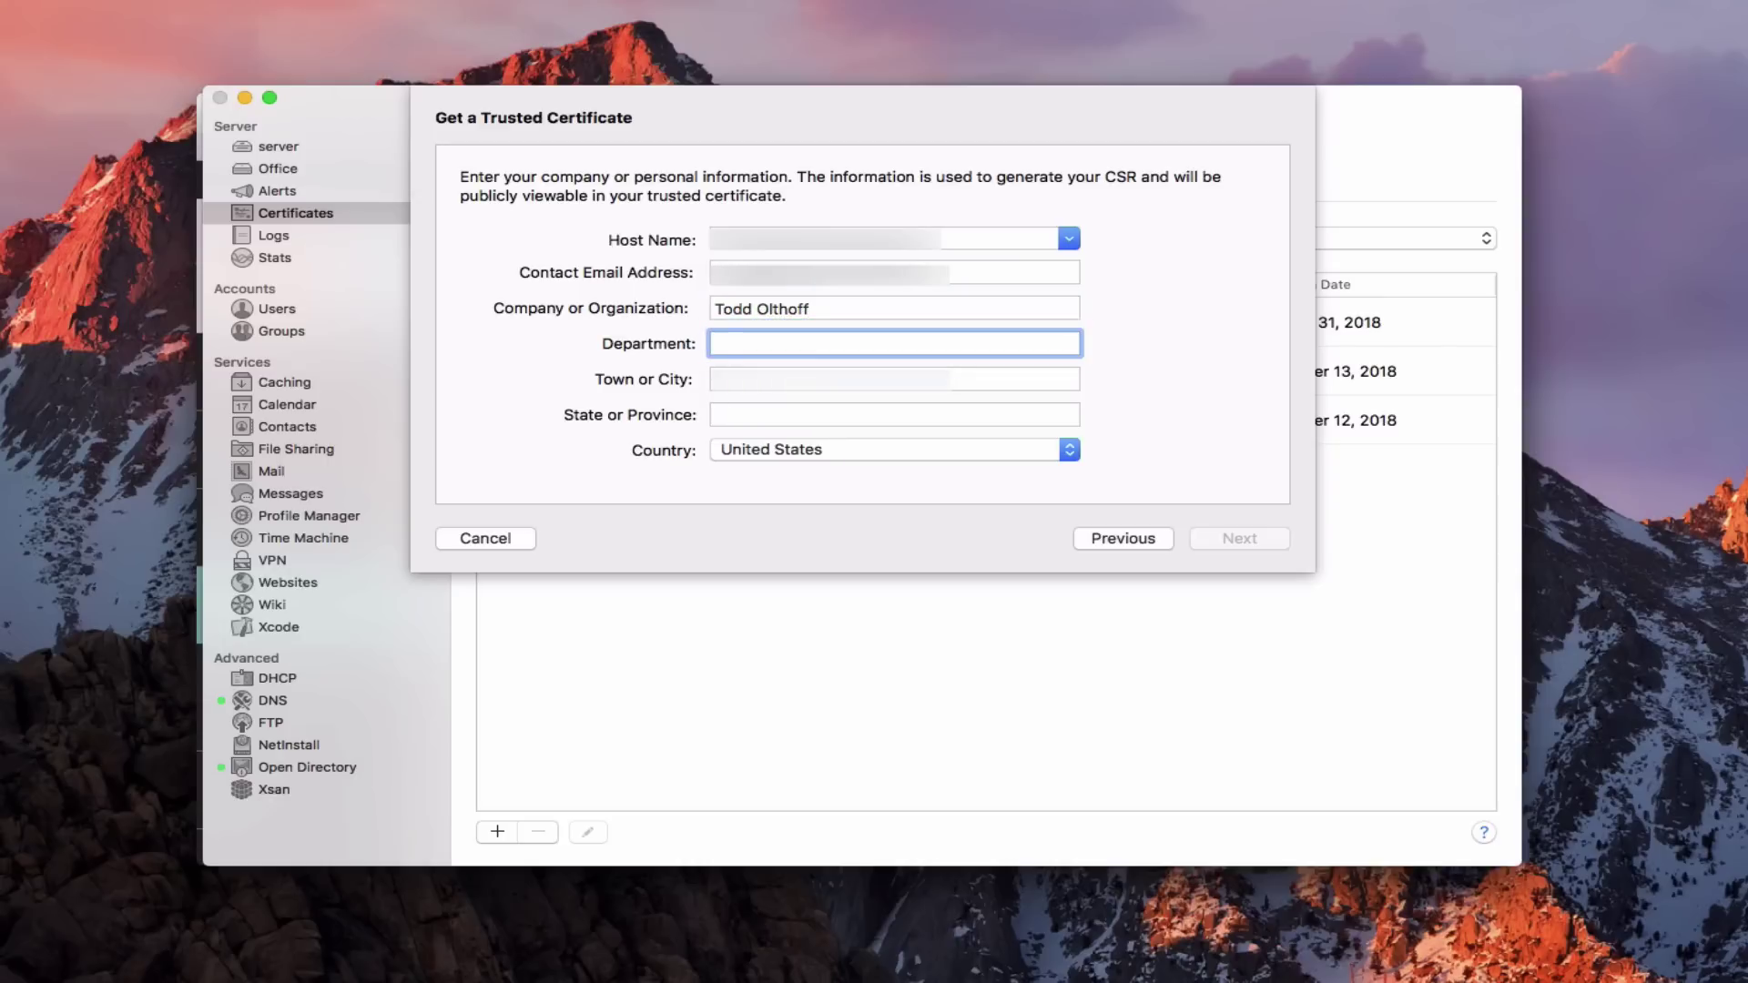
type("NA")
key("Tab")
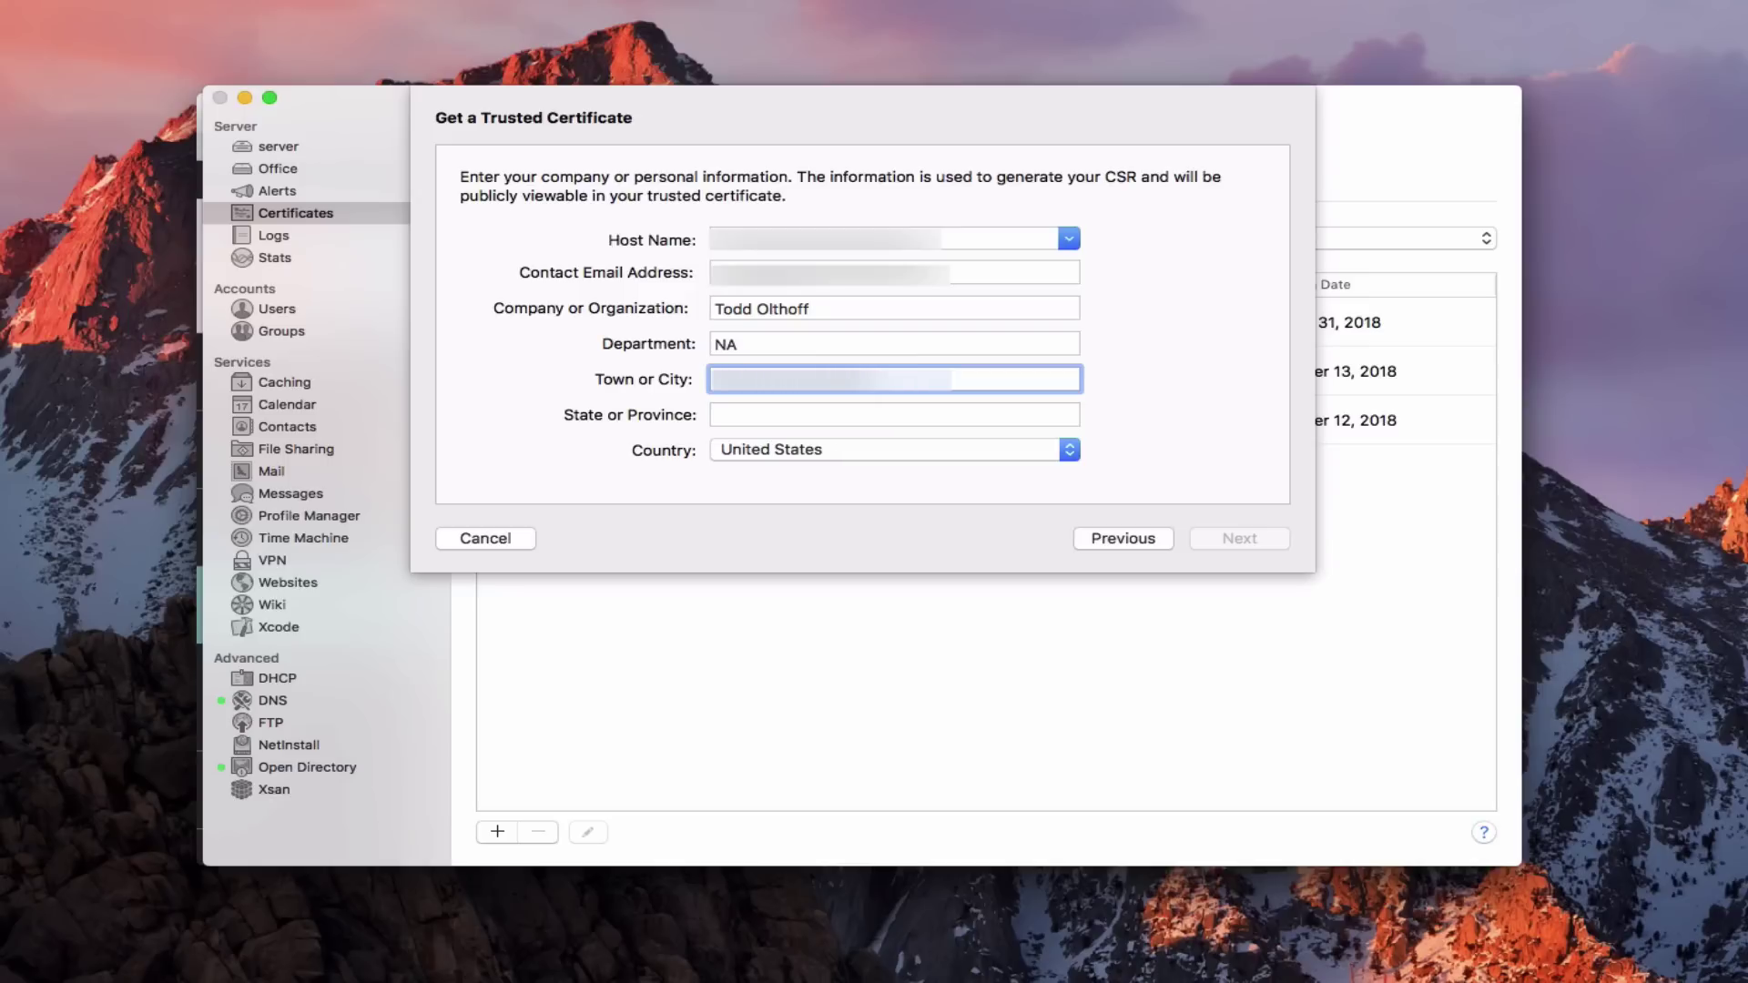
left_click(893, 414)
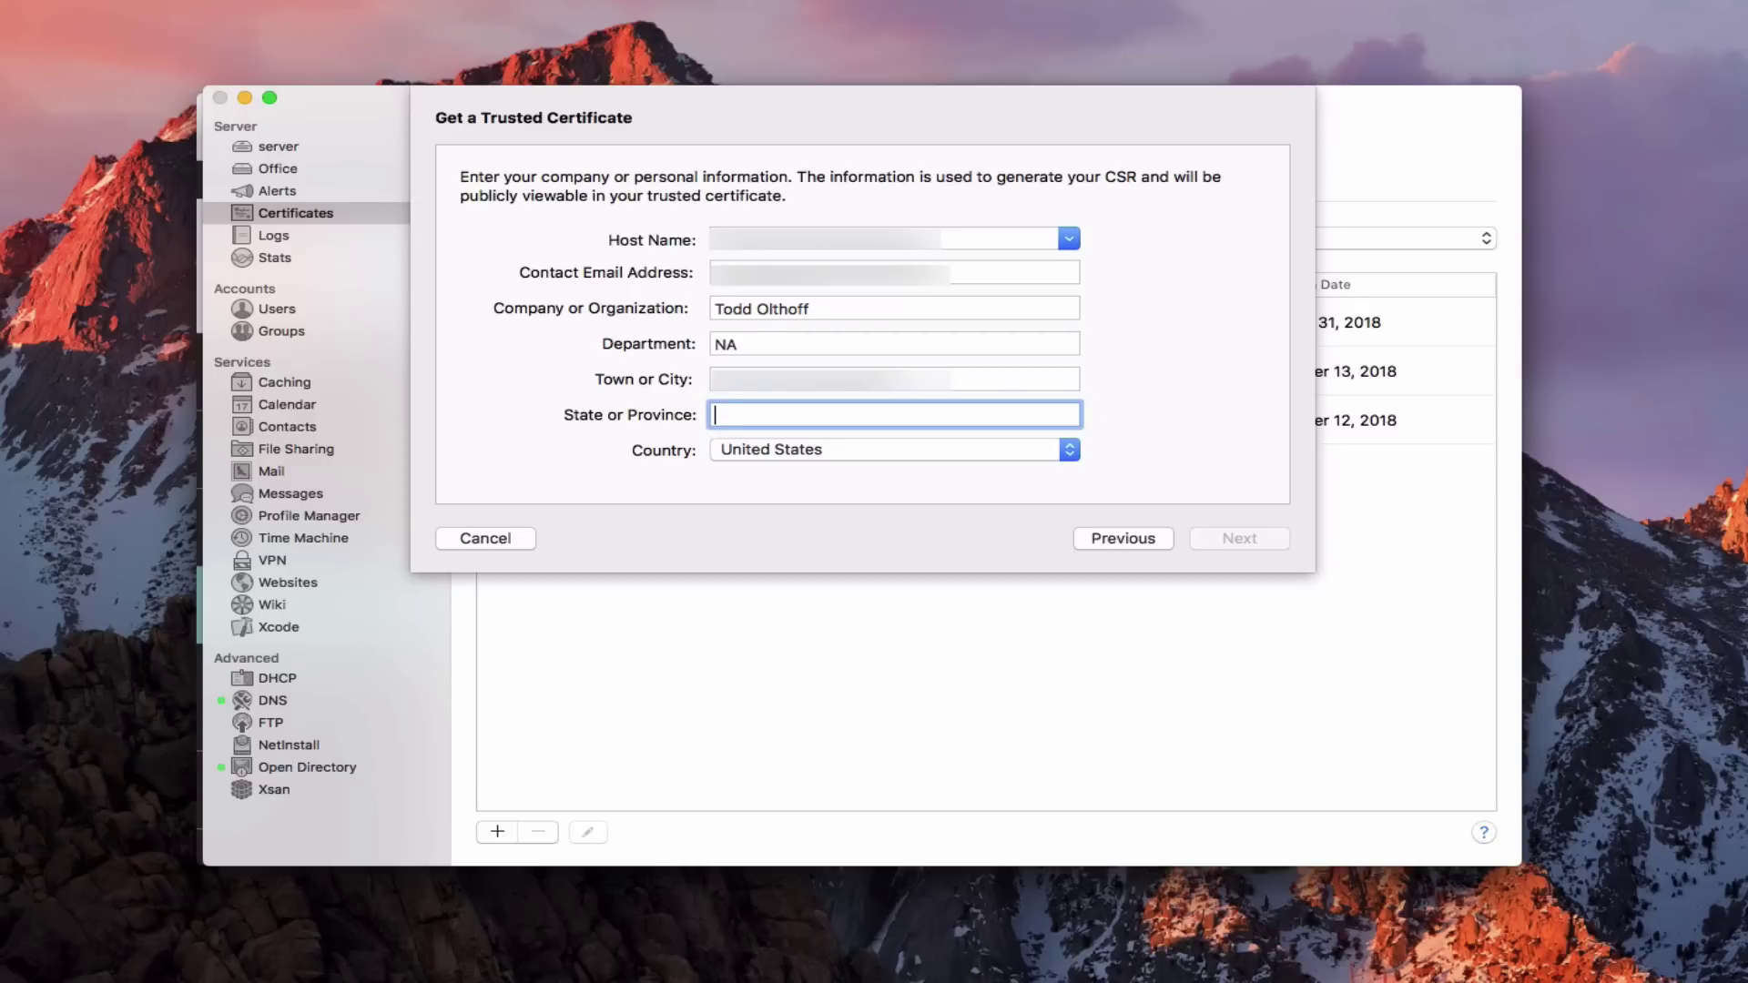
type("CA")
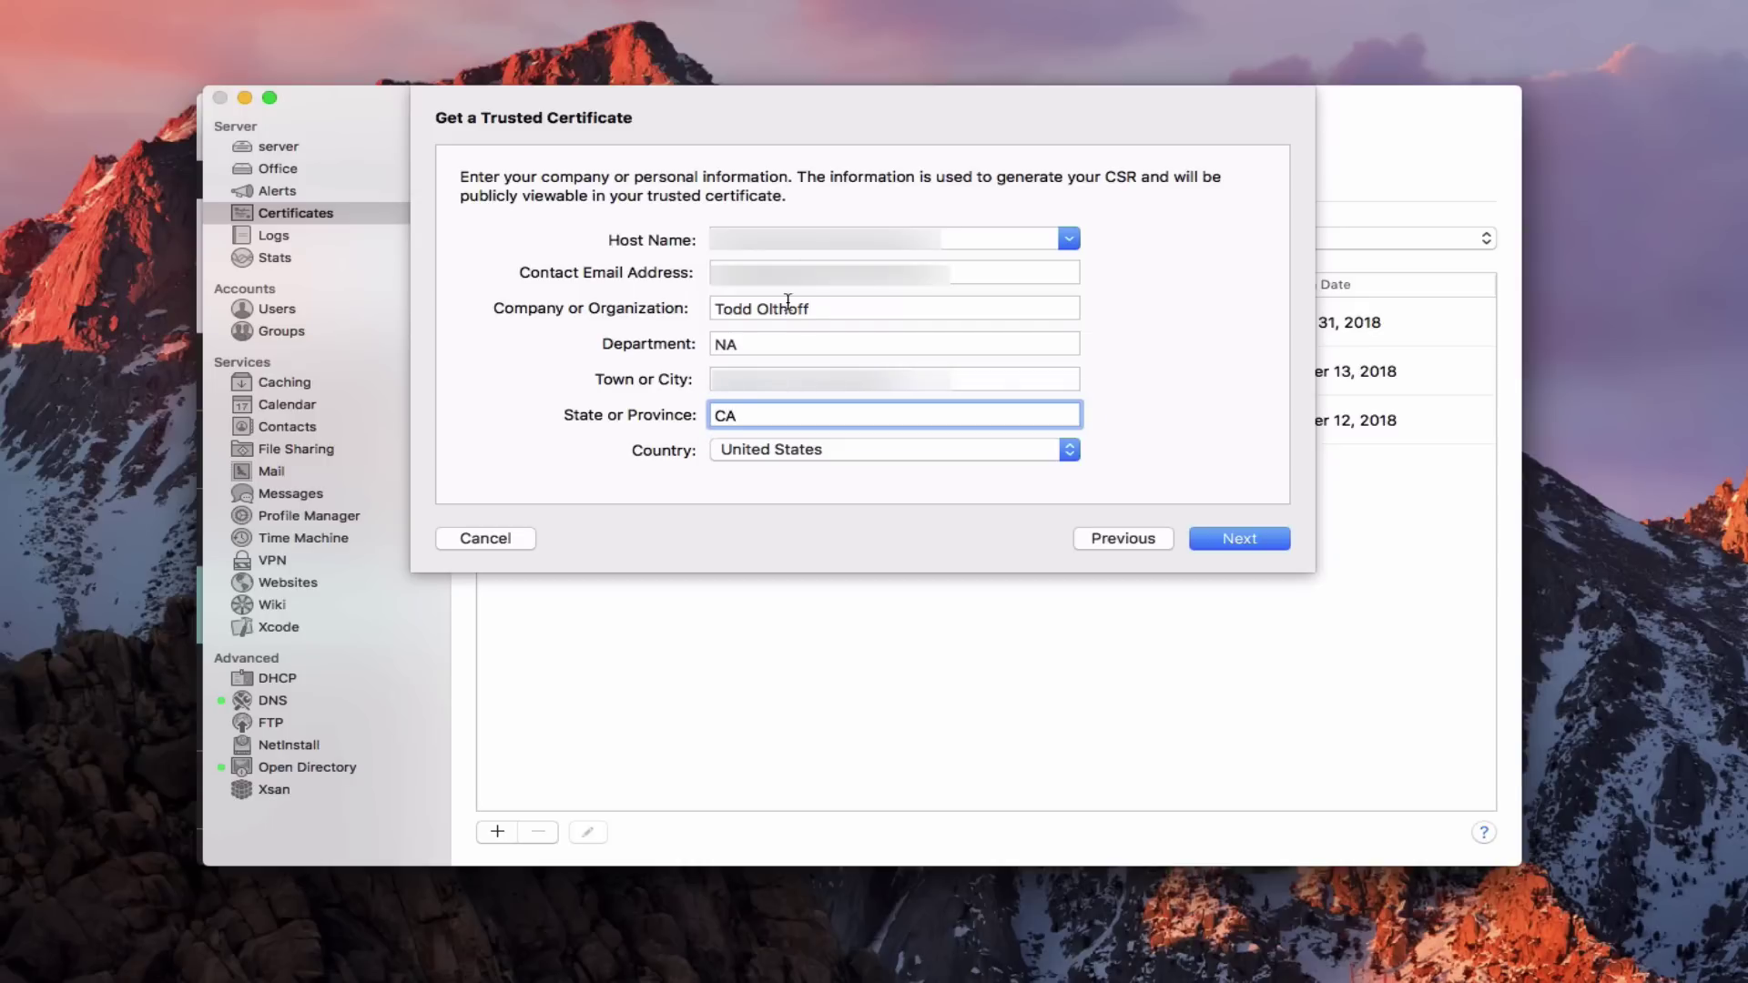
left_click(1239, 538)
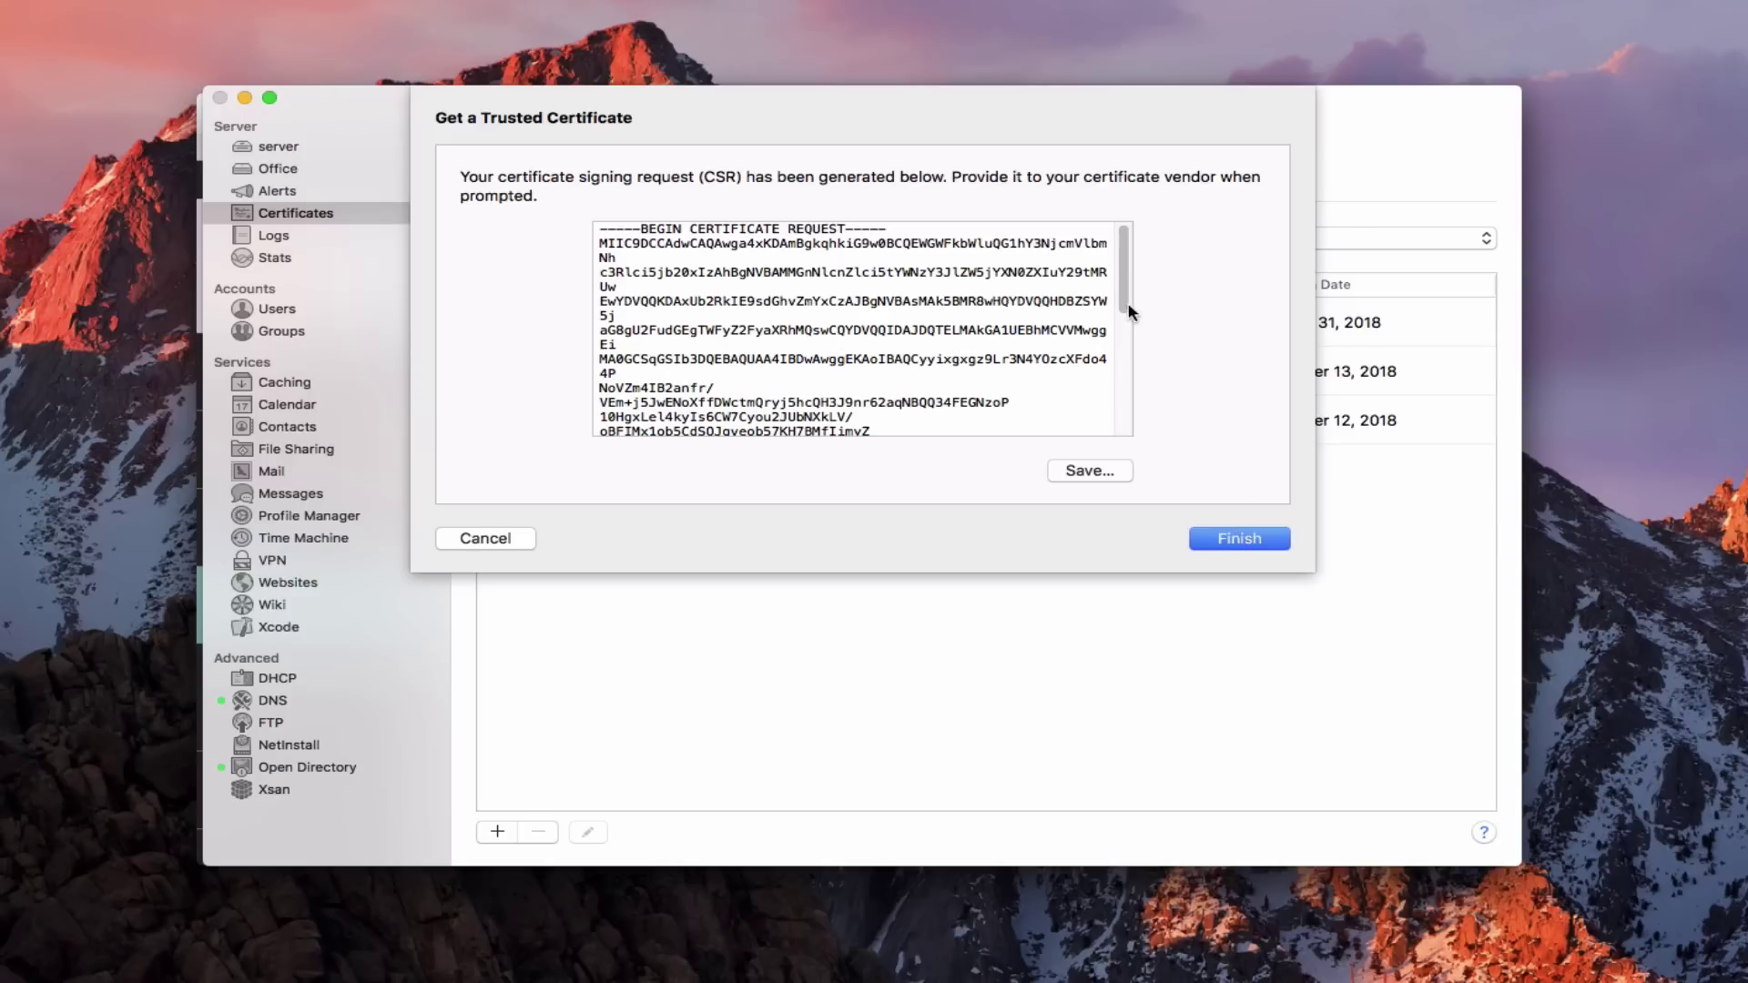
Copy the full generated CSR text and finish, leaving a pending certificate.
mouse_move(1123, 273)
left_mouse_down()
mouse_move(1147, 418)
mouse_move(1133, 271)
left_mouse_up()
left_click_drag(593, 230, 718, 490)
right_click(717, 496)
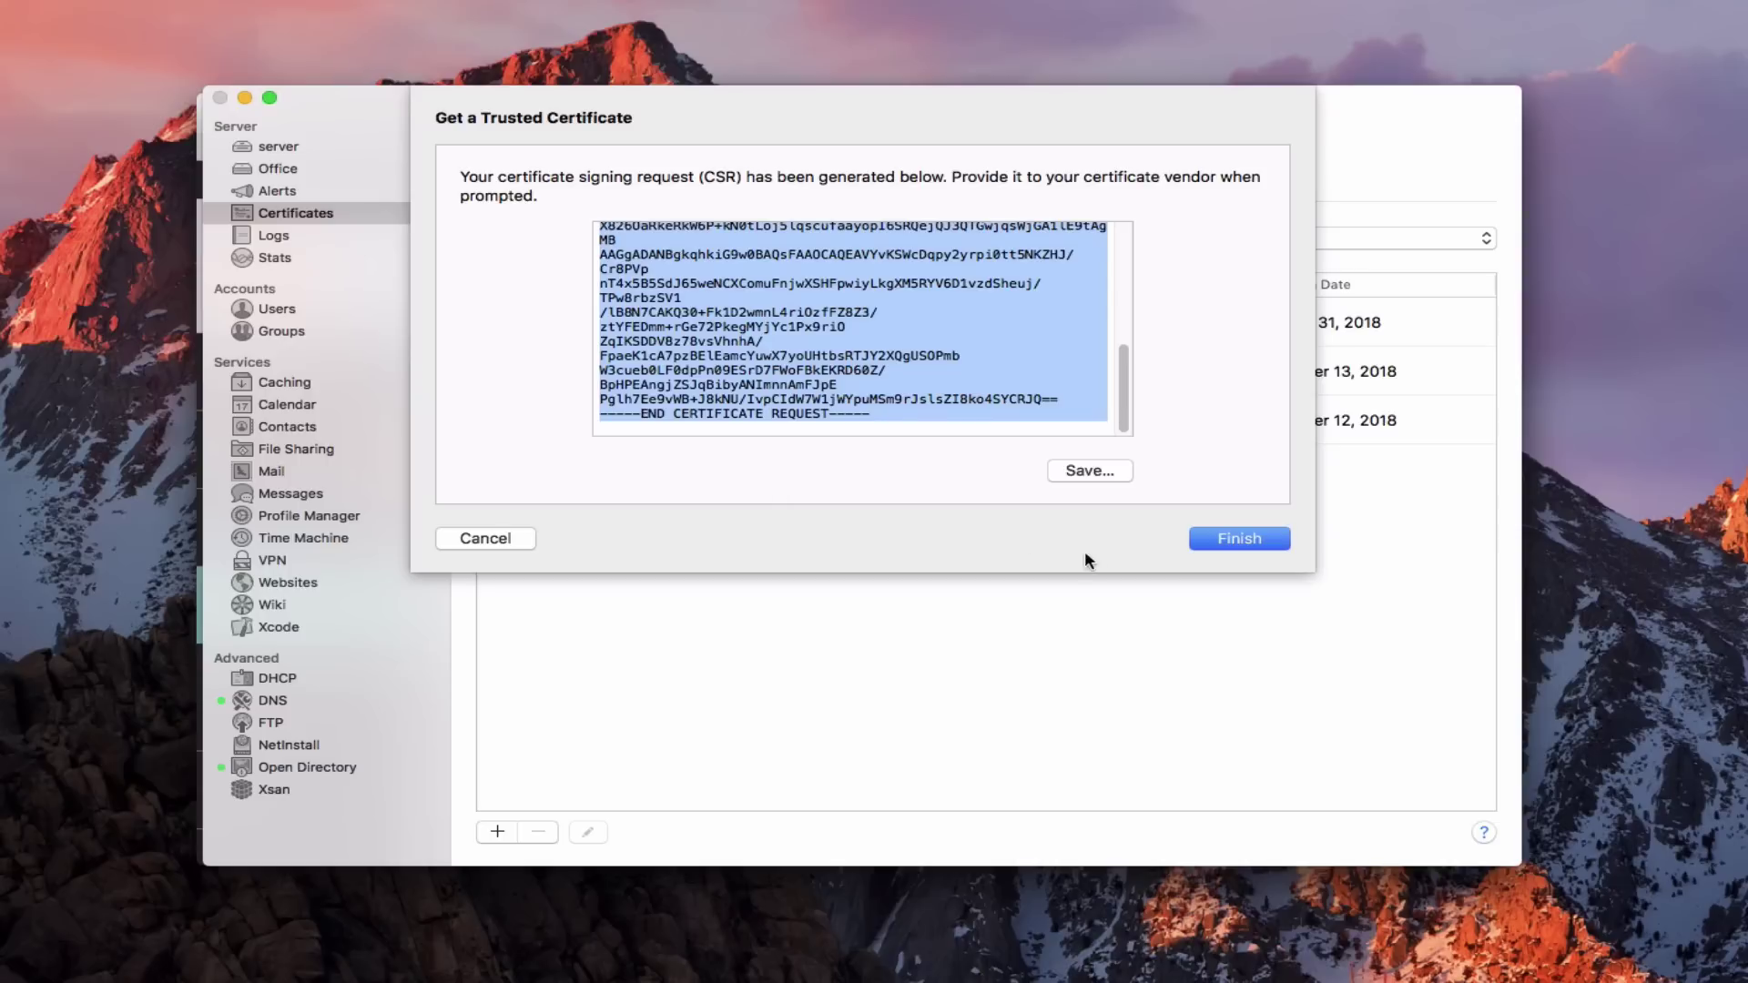
left_click(1238, 538)
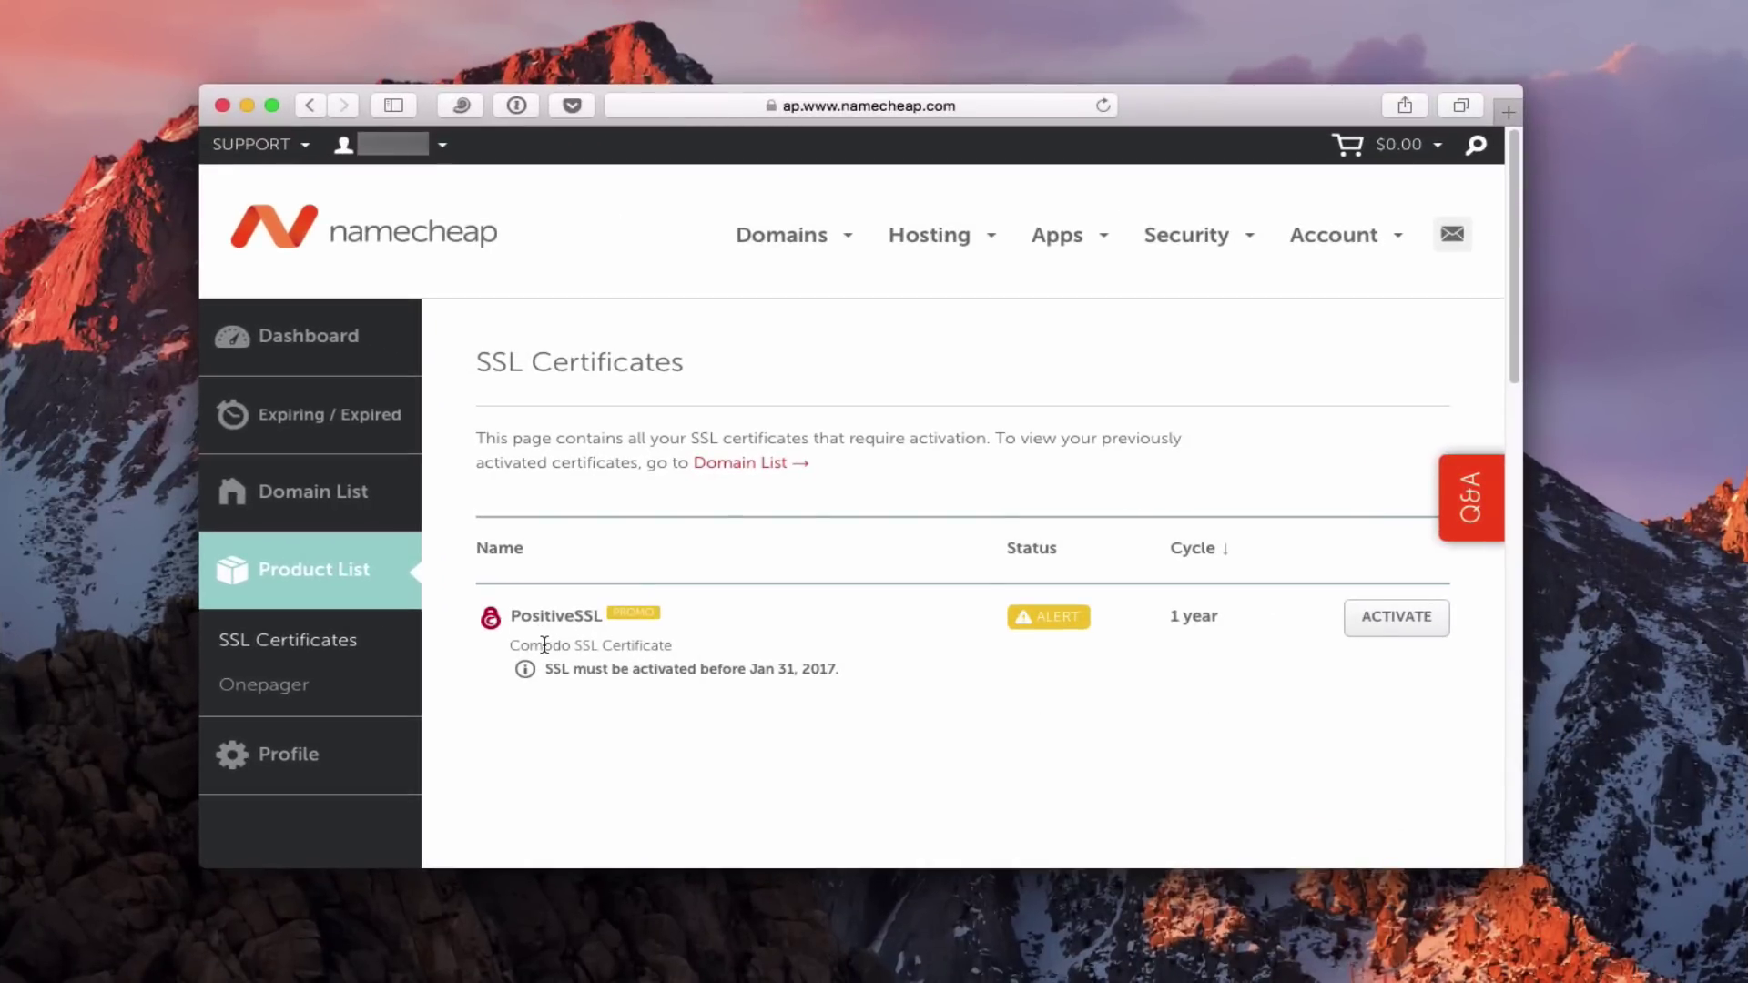
Begin activating the PositiveSSL certificate and paste the copied CSR into its box.
left_click(1400, 628)
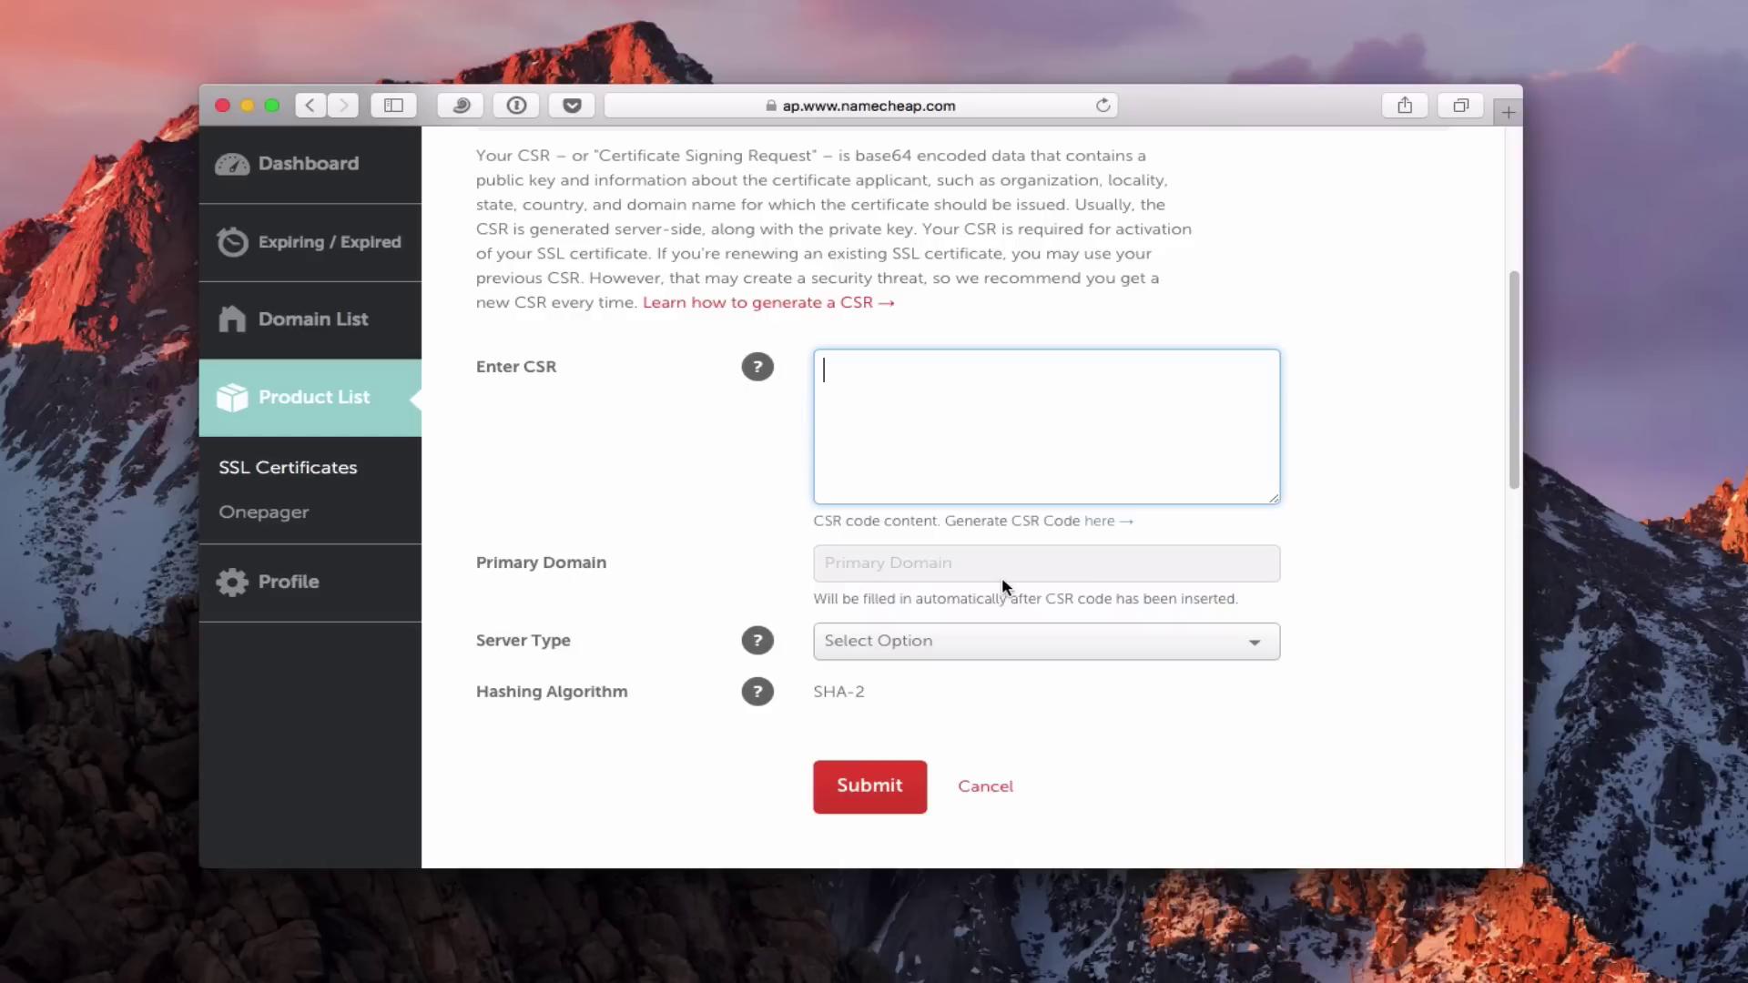
right_click(828, 360)
left_click(875, 416)
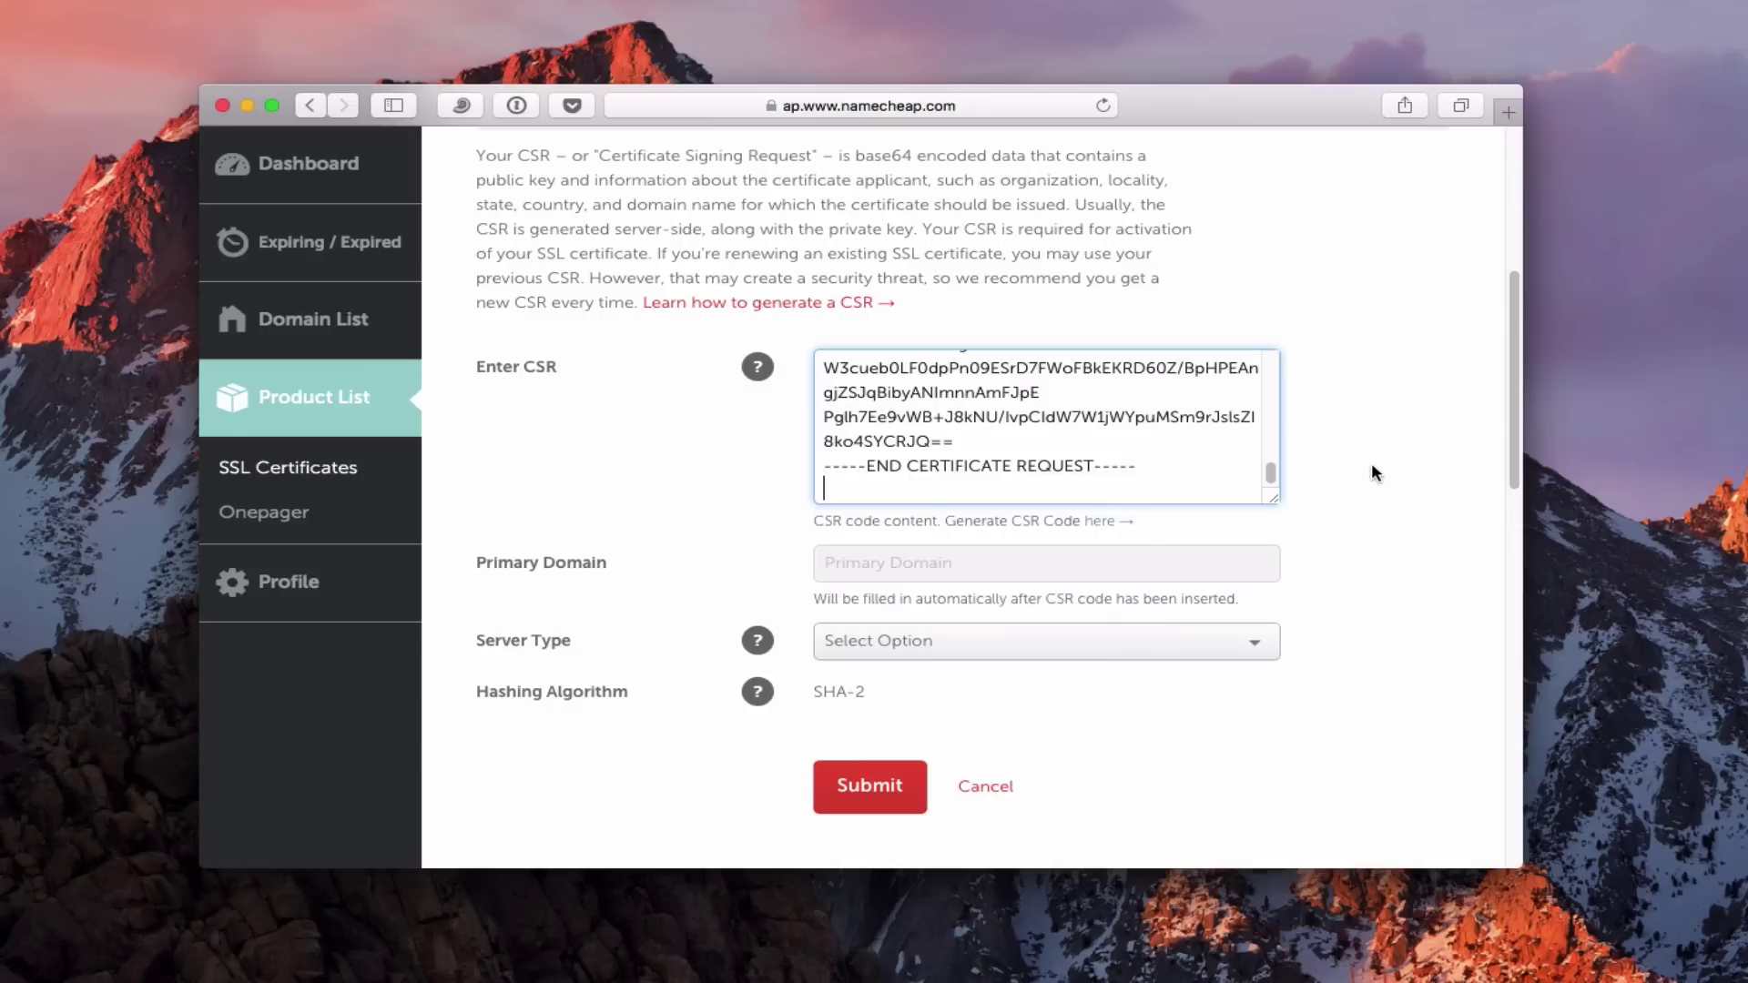
left_click(1269, 559)
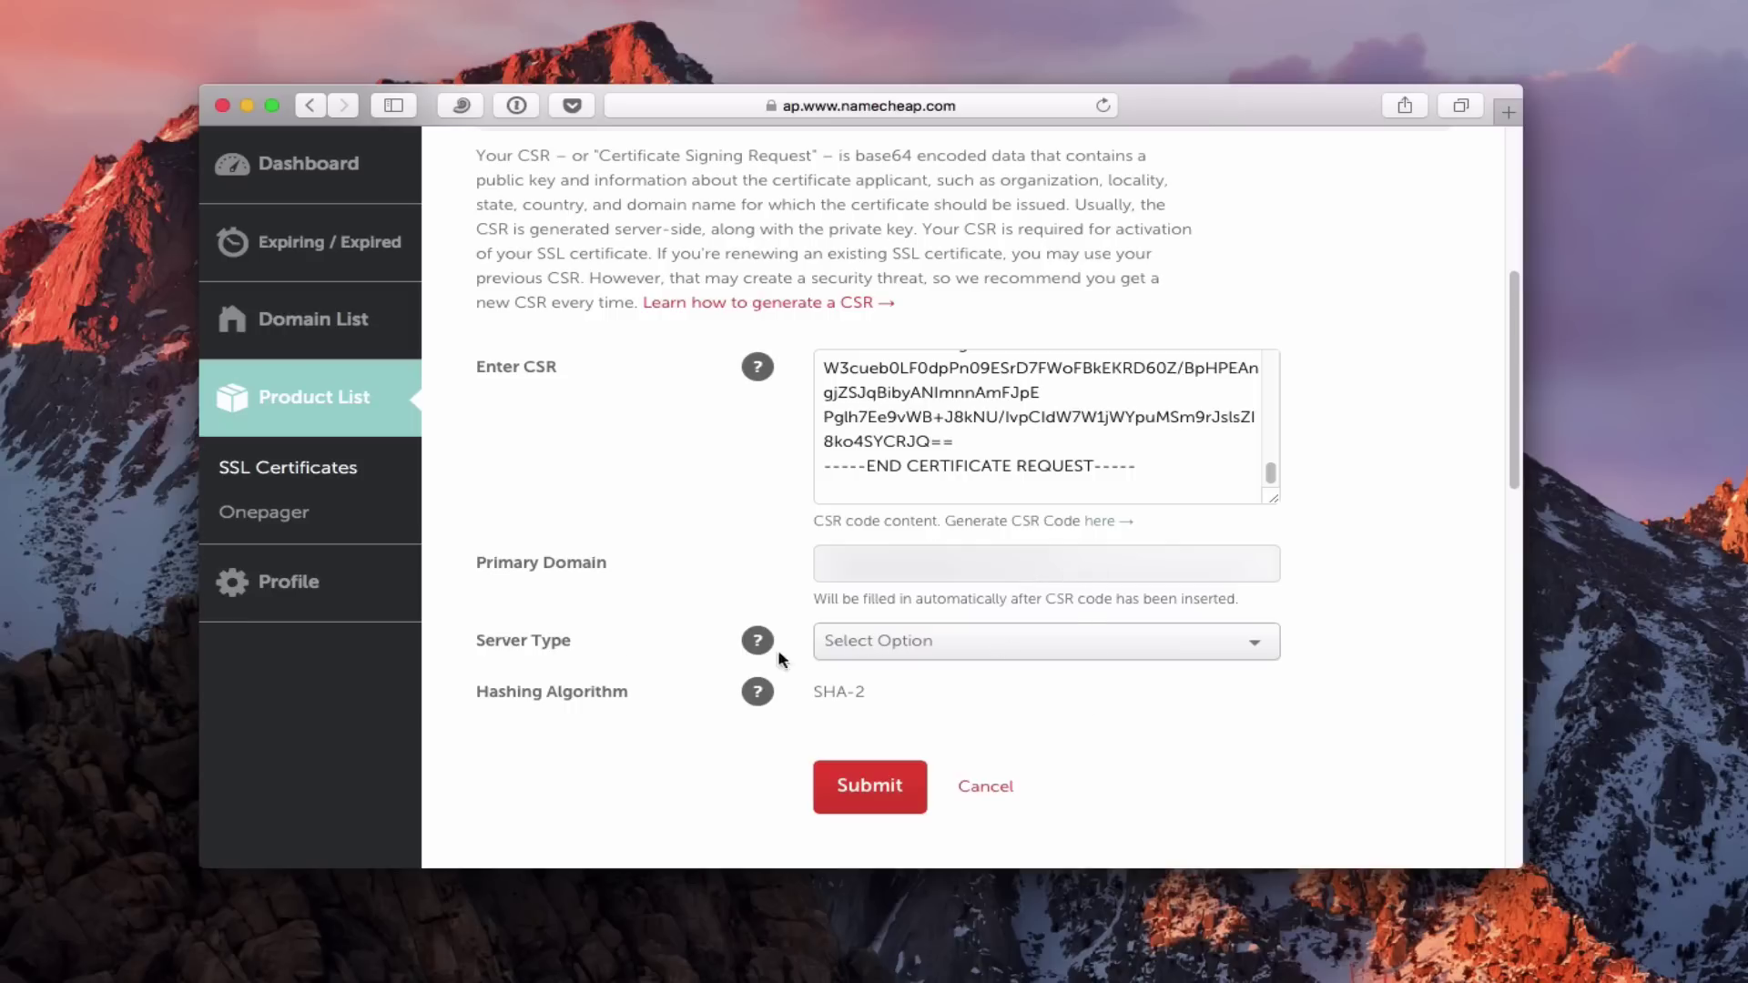
Set server type to Apache, Nginx, cPanel or other, submit, and continue to validation.
left_click(1258, 642)
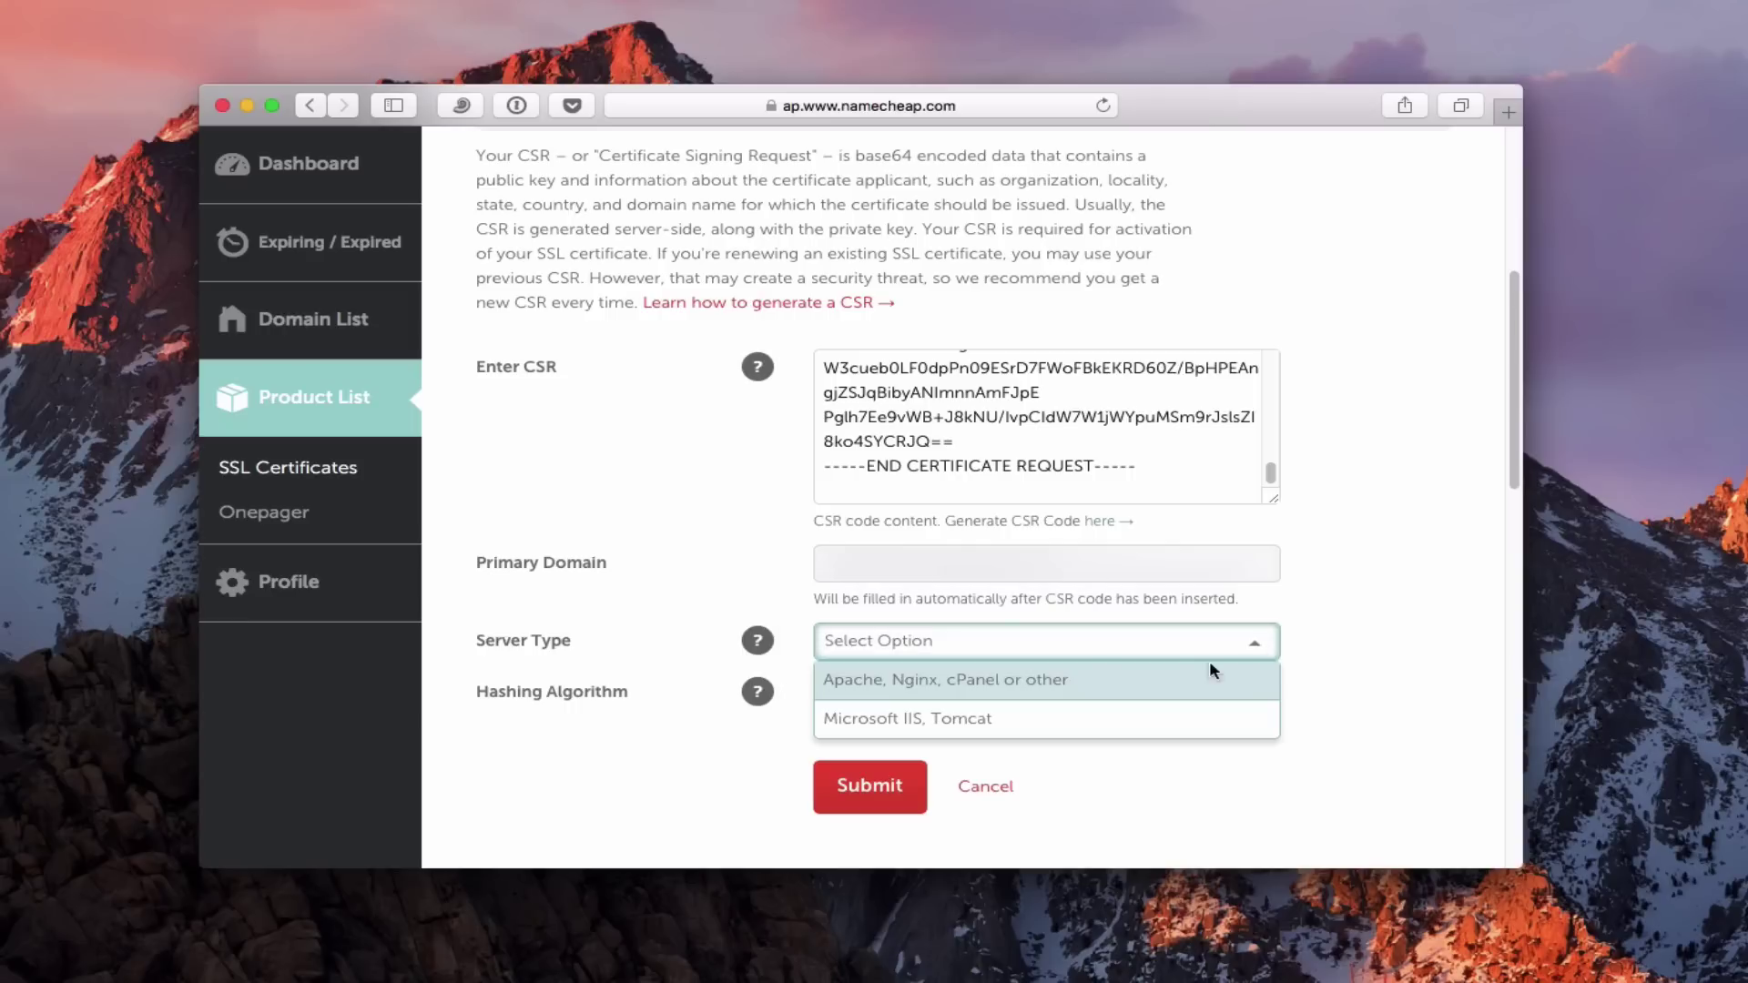
left_click(978, 692)
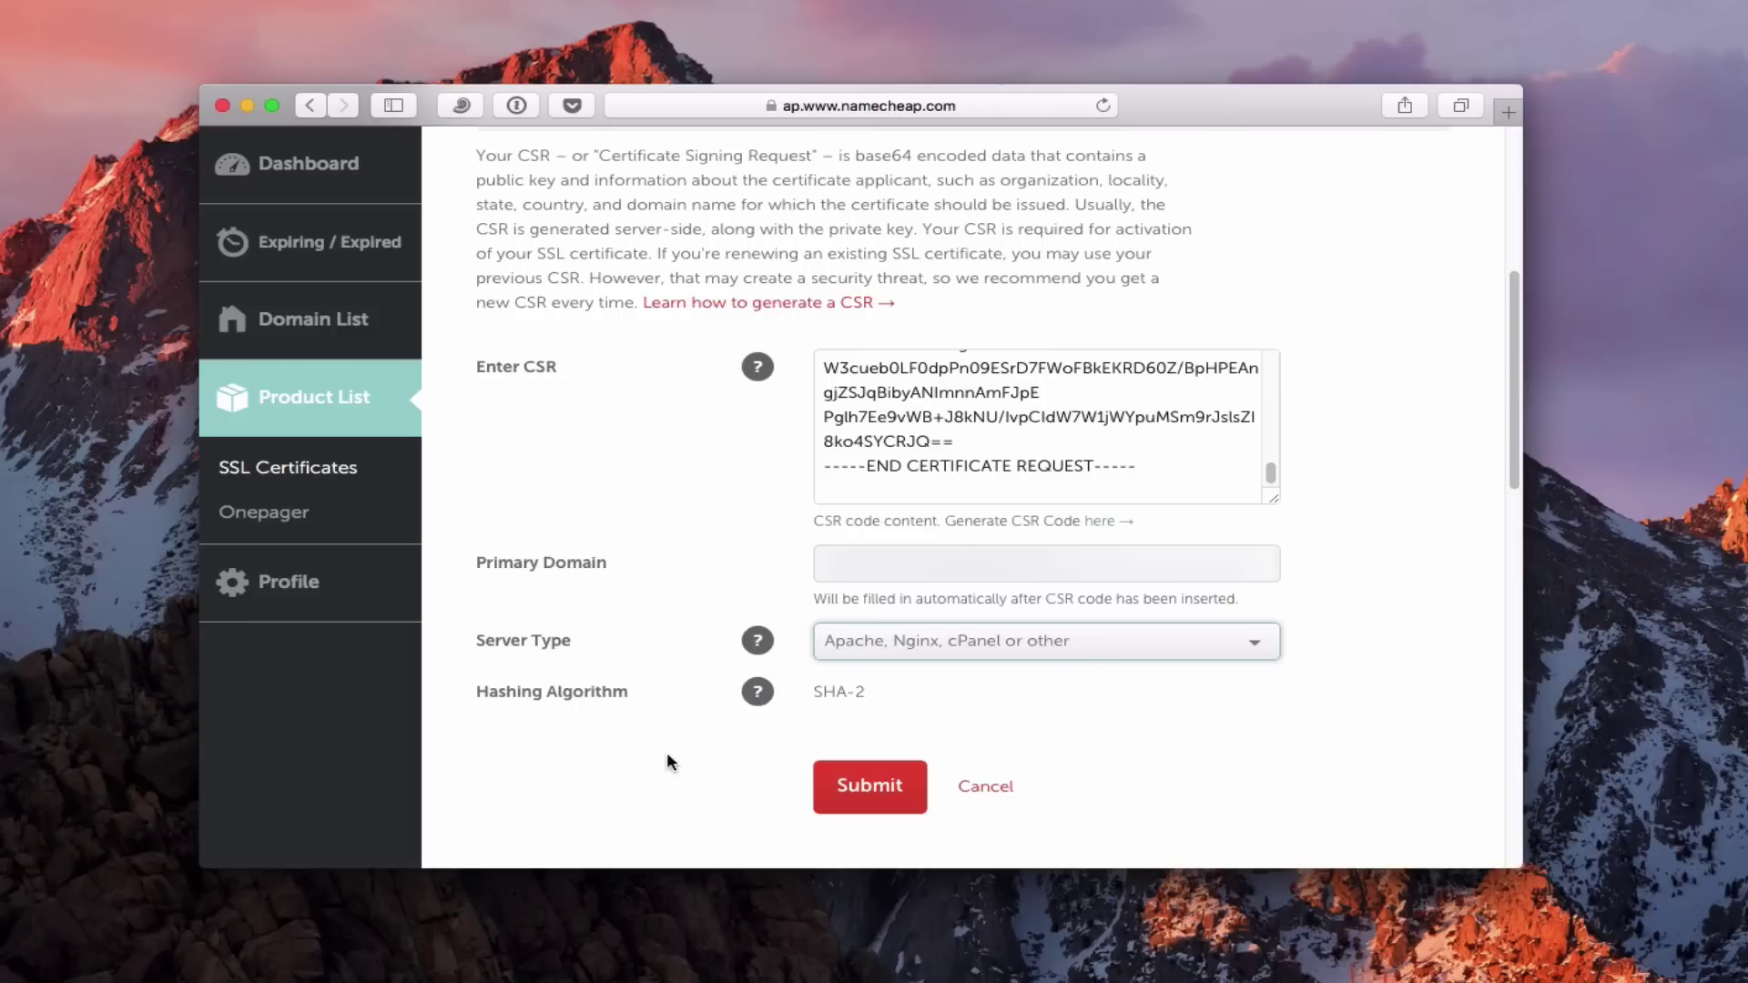
left_click(866, 799)
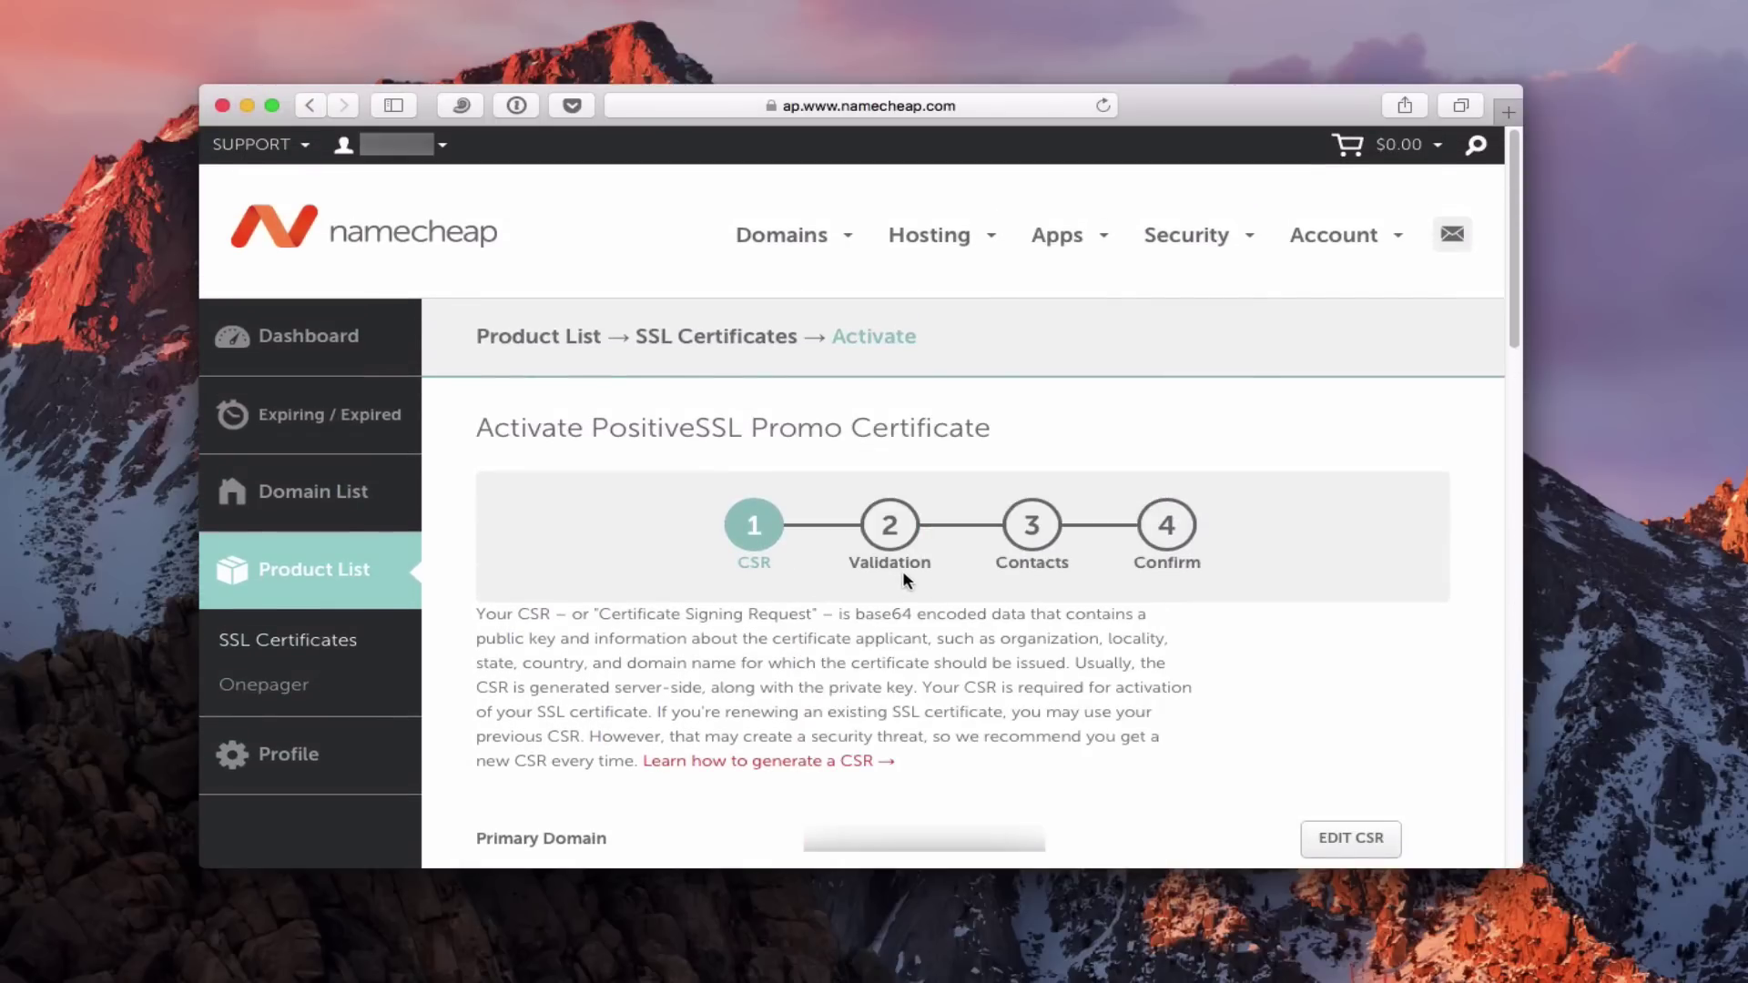
scroll(1146, 703, "down", 3)
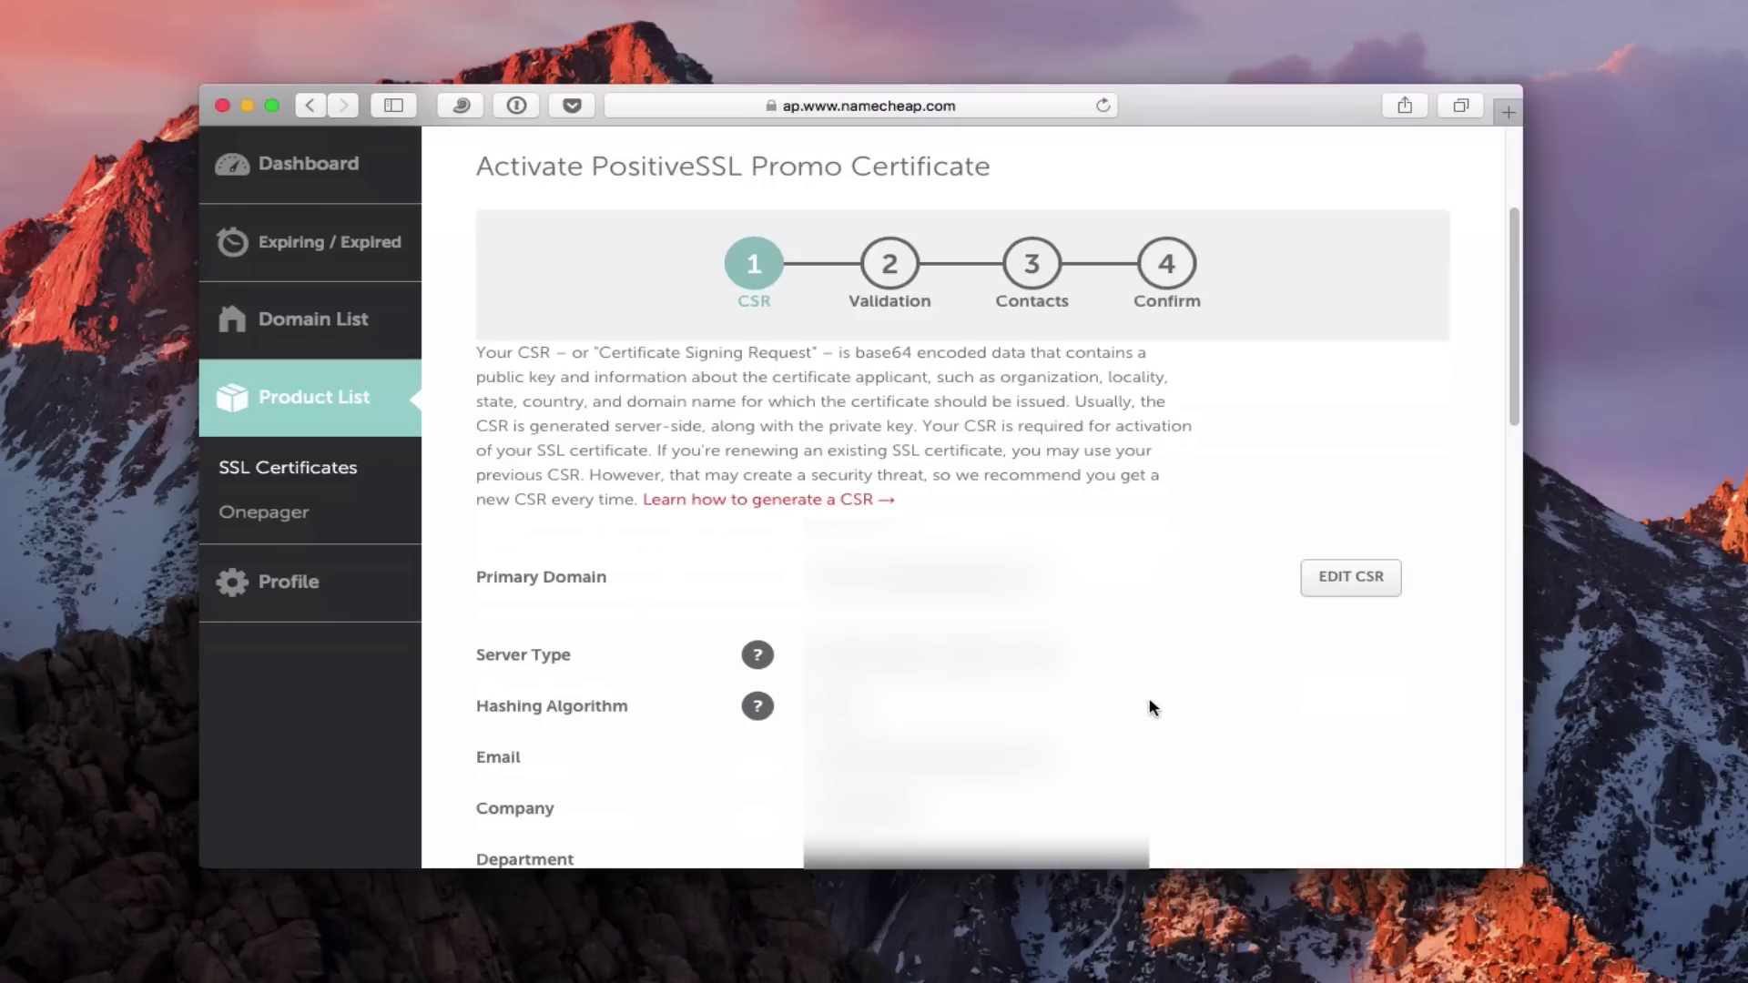
scroll(1151, 707, "down", 1)
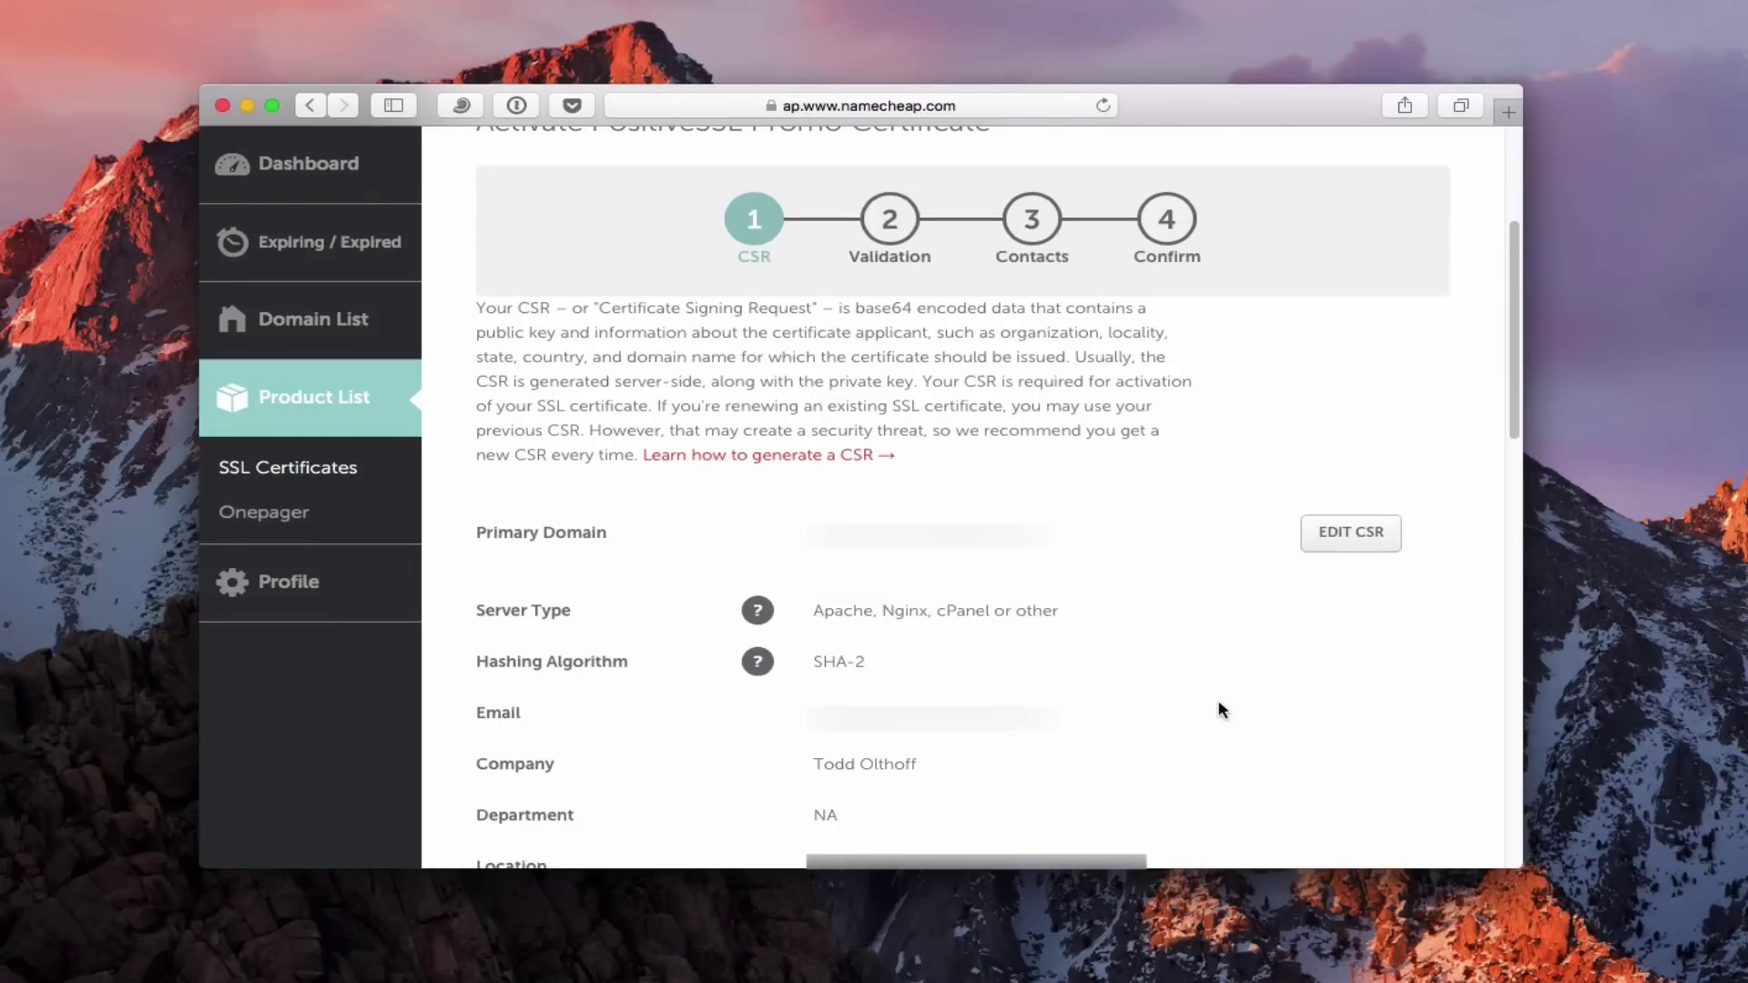
scroll(1261, 719, "down", 1)
scroll(1262, 725, "down", 4)
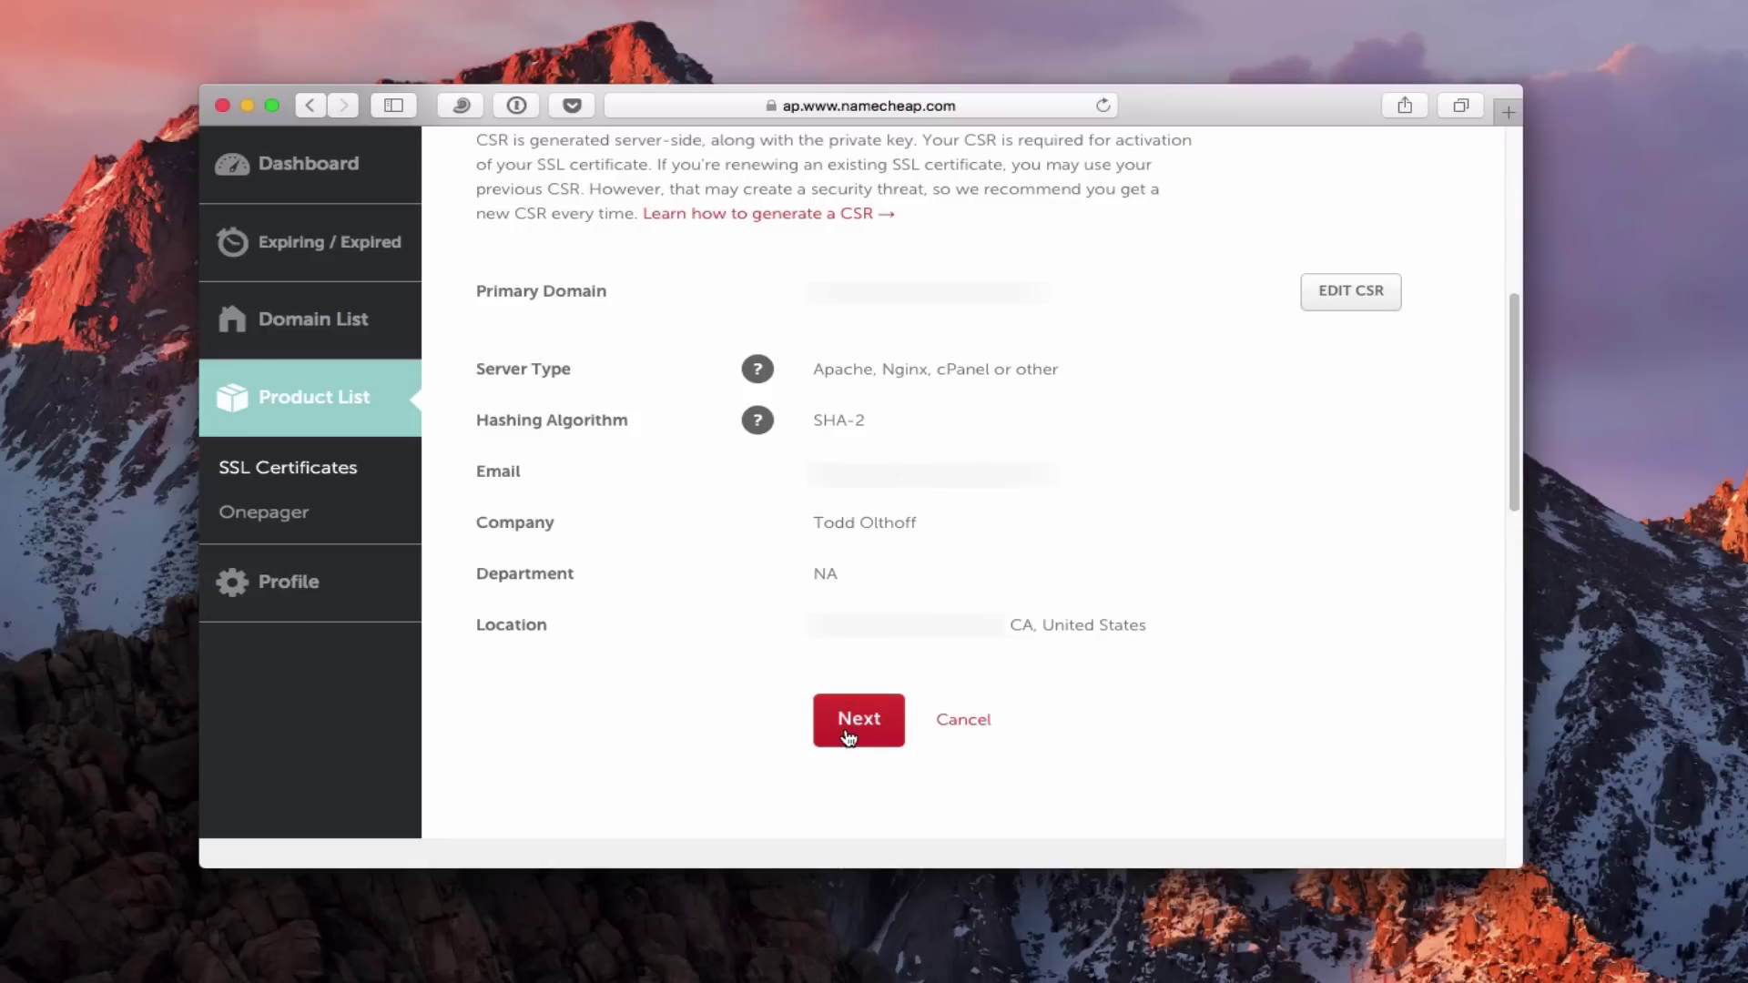
left_click(846, 735)
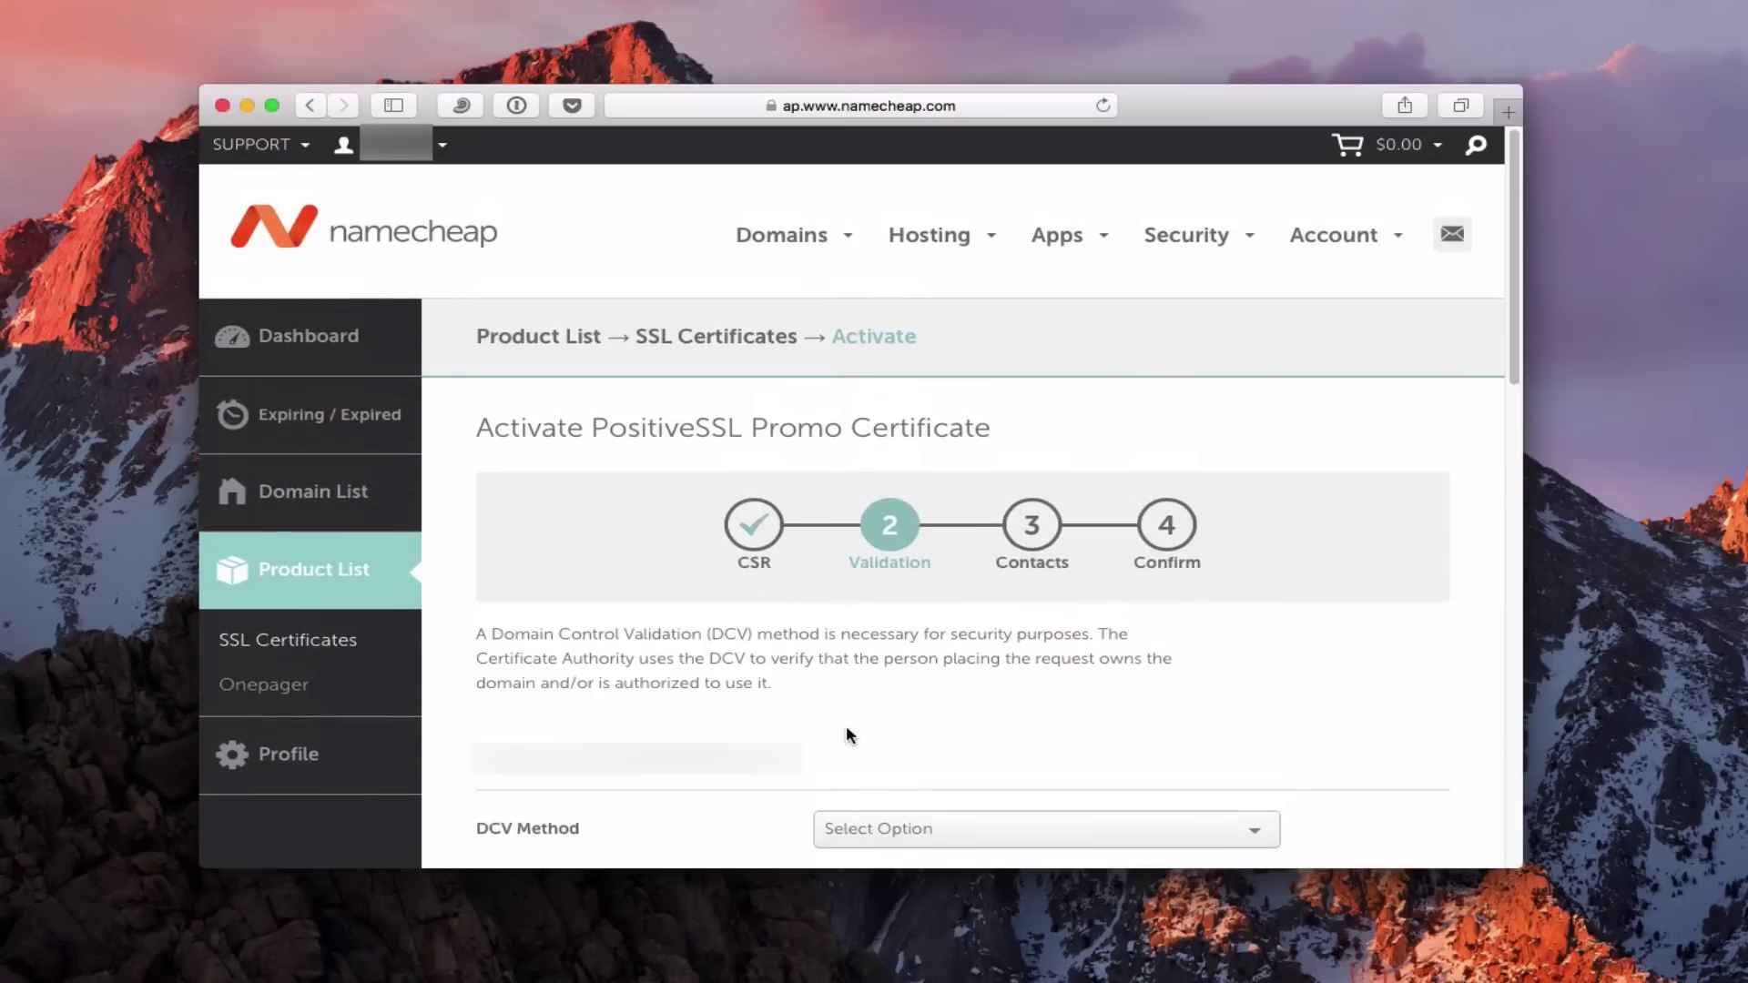
Choose Email validation with the first admin@ approver address and continue to Contacts.
scroll(1112, 706, "down", 3)
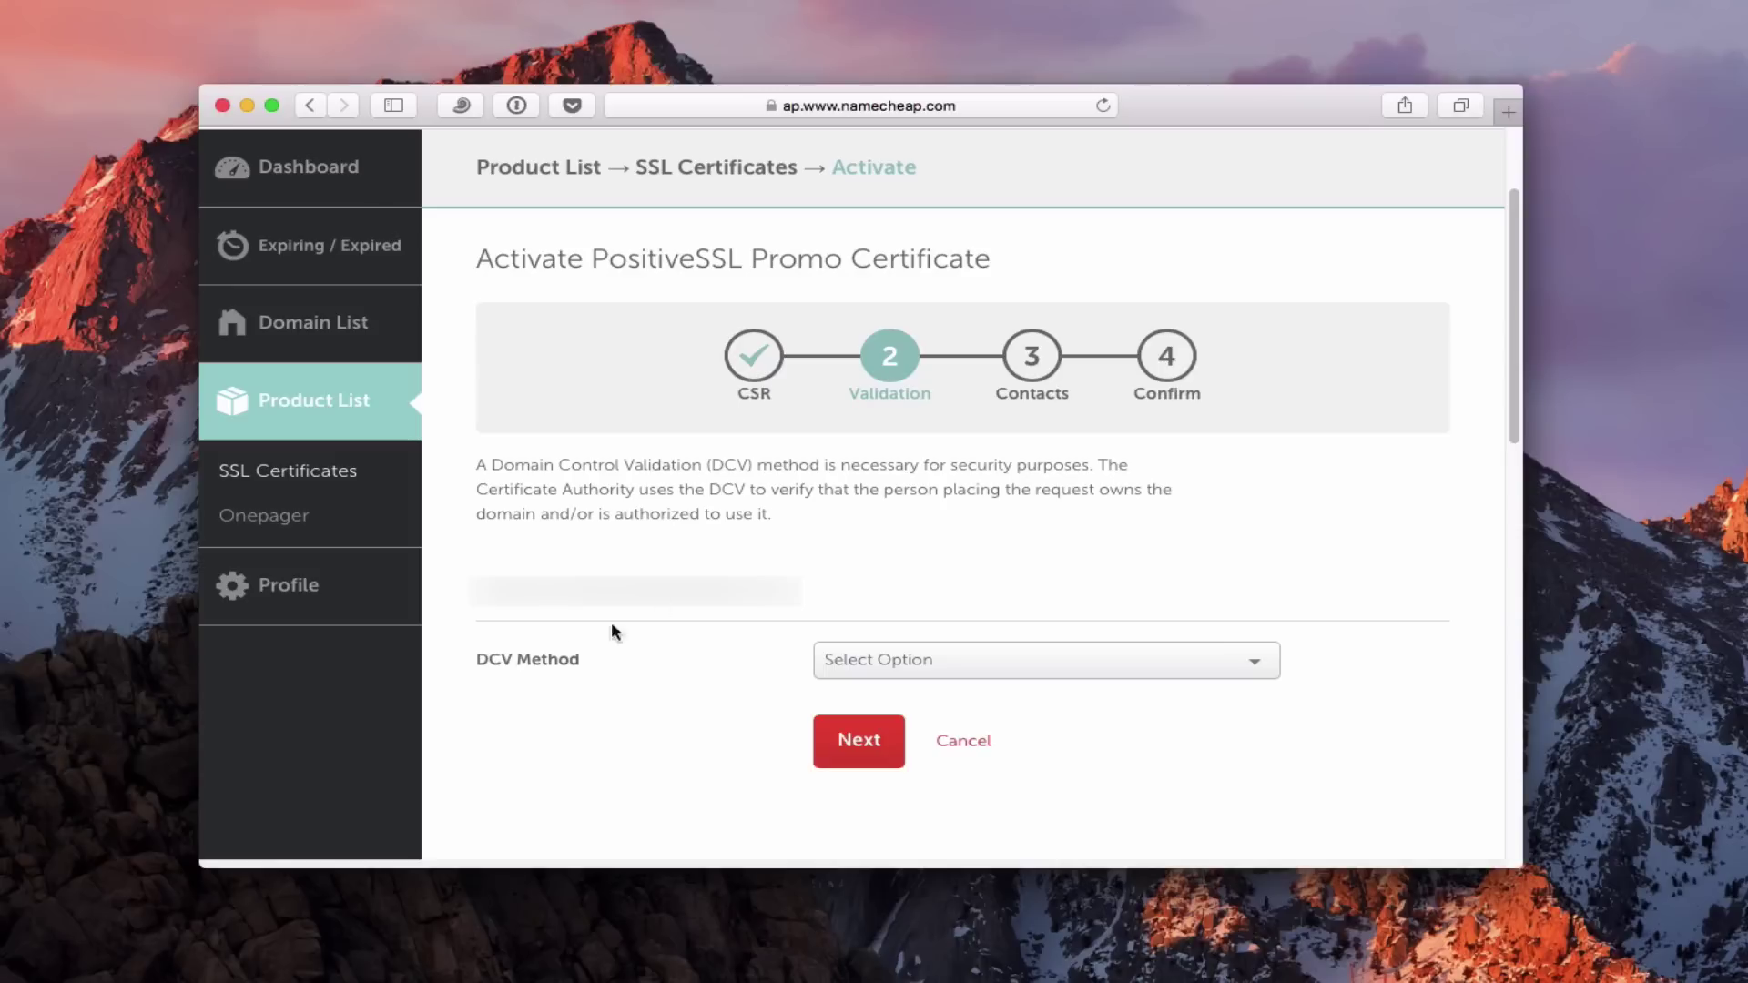
left_click(1253, 666)
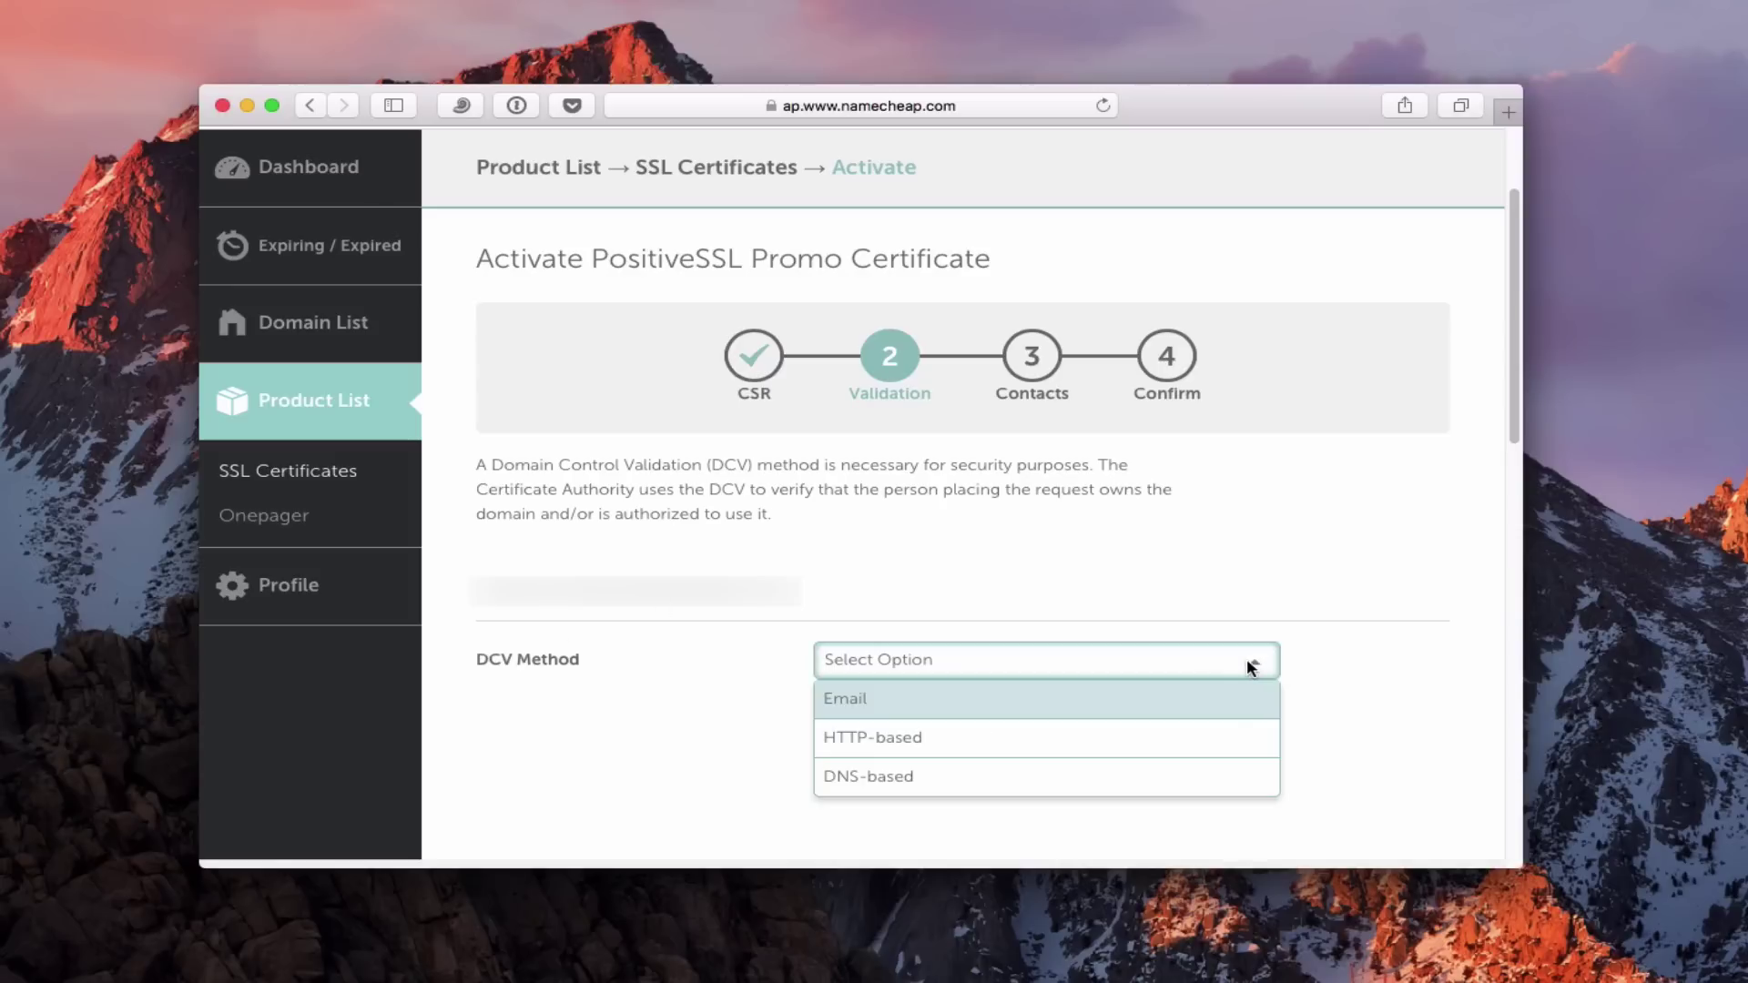
left_click(870, 705)
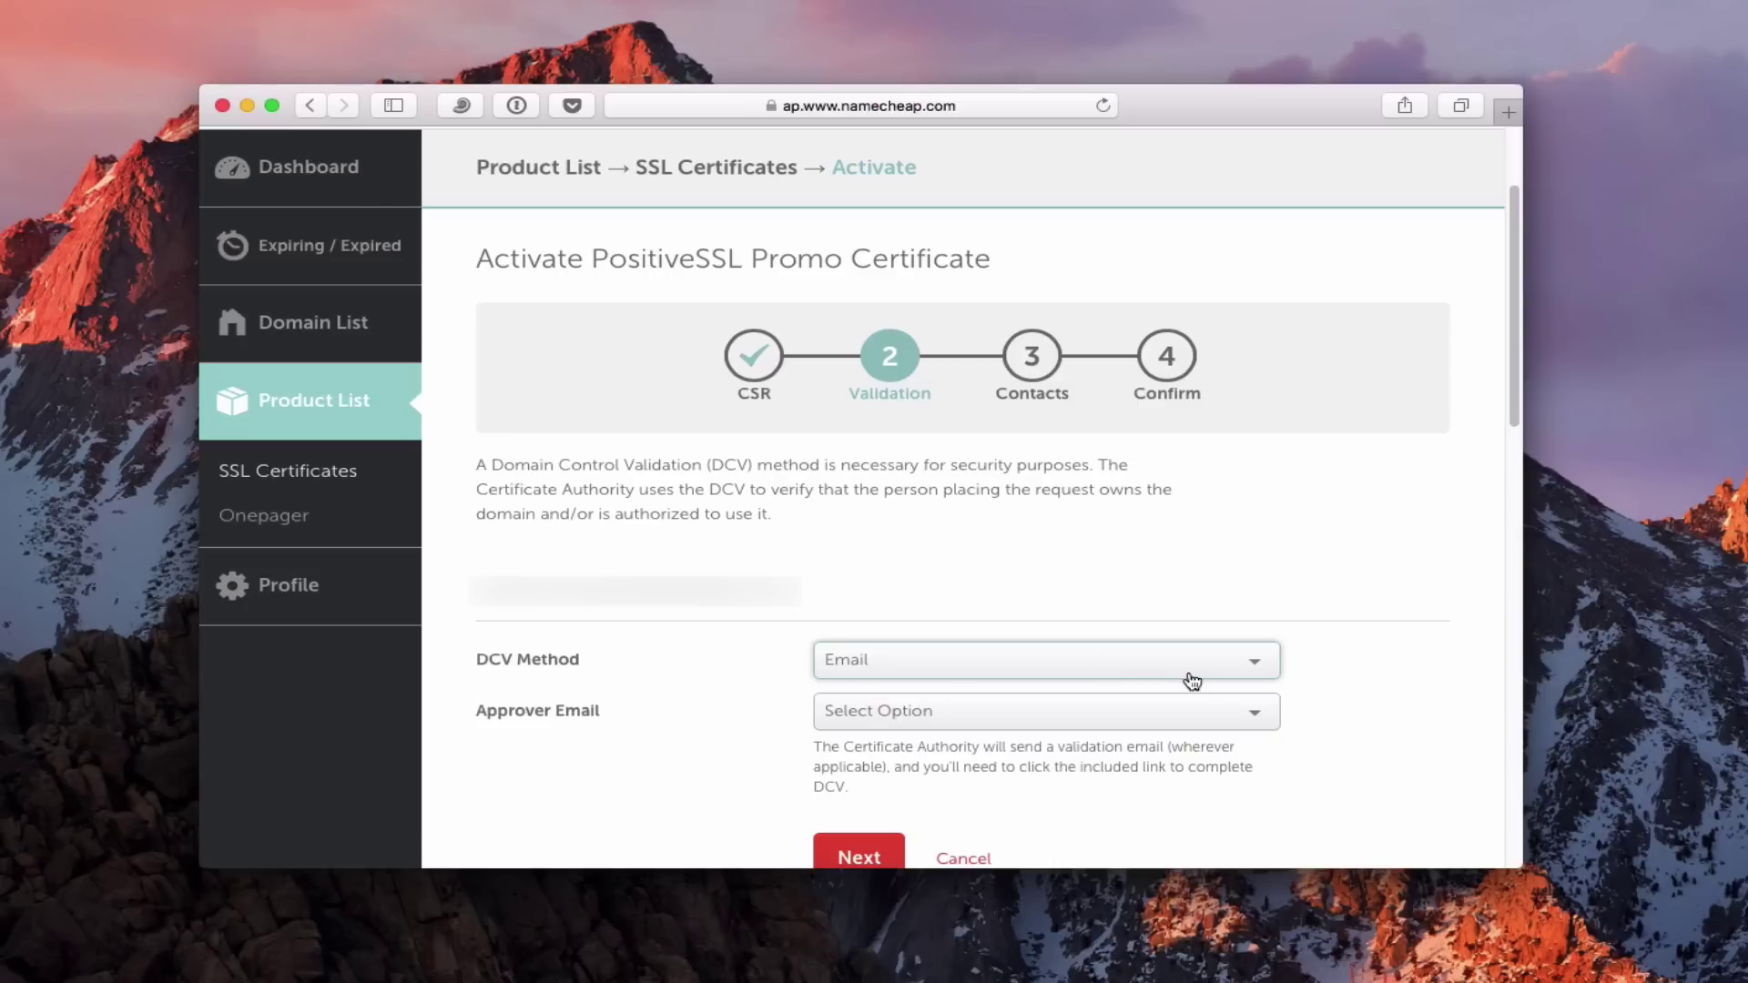
left_click(1256, 713)
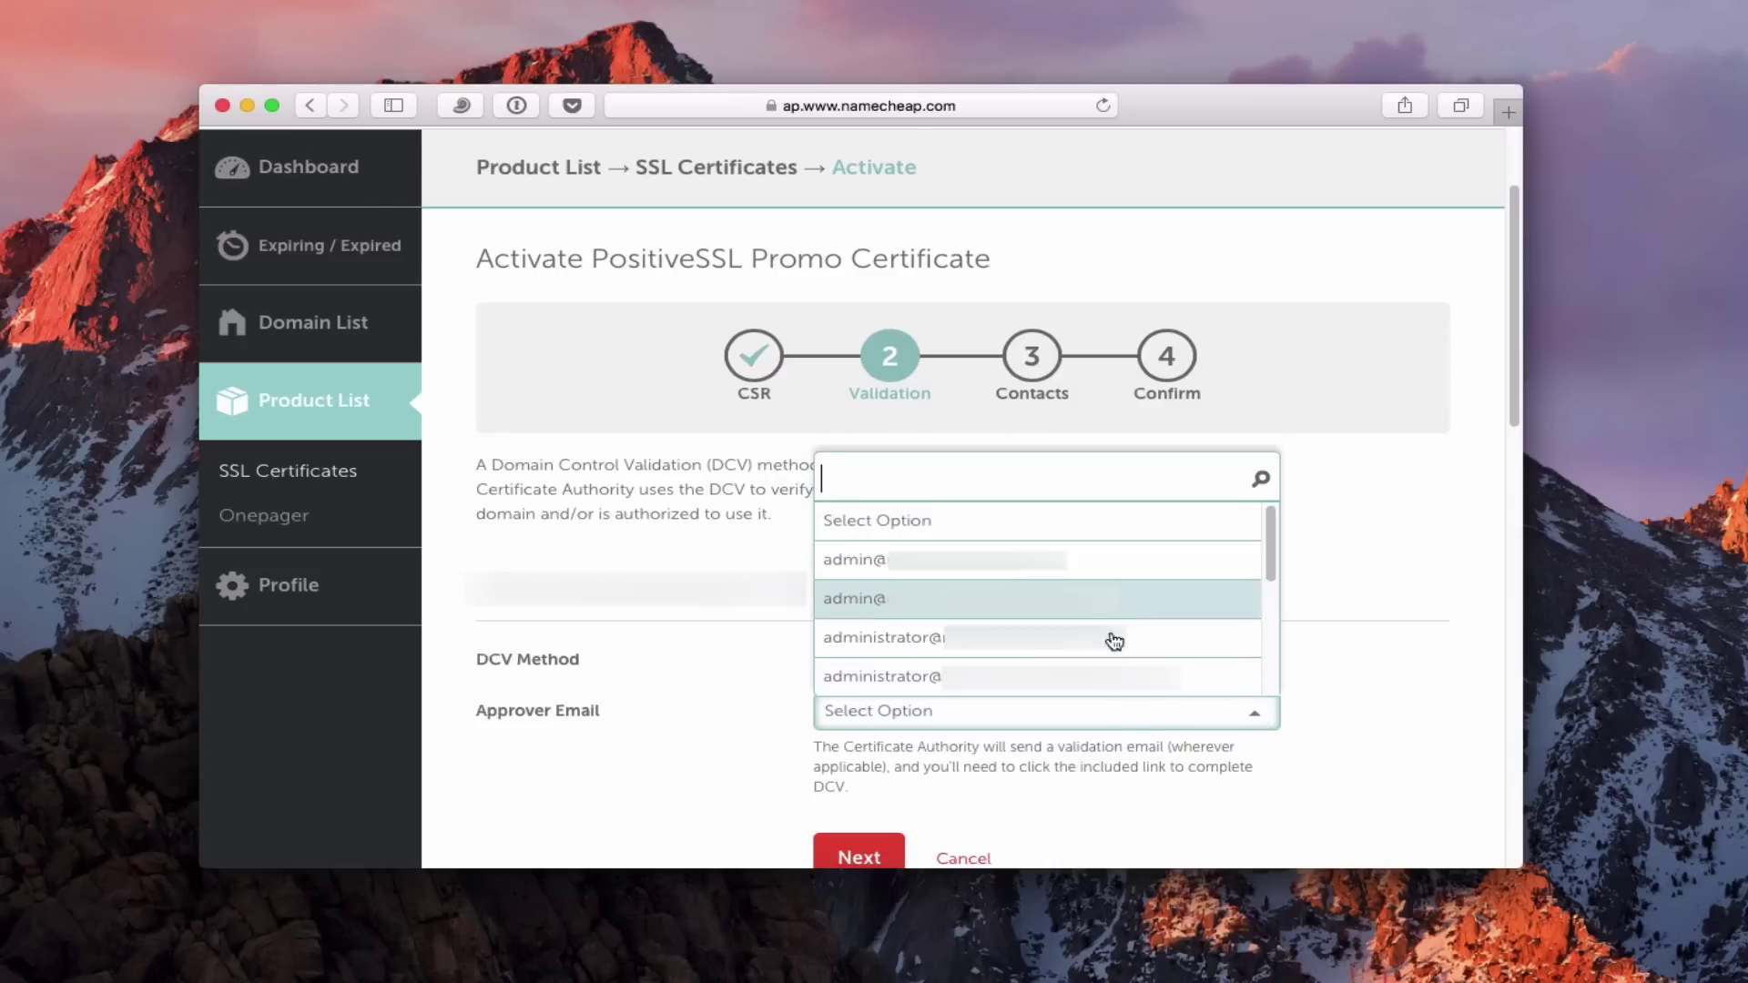
left_click(997, 561)
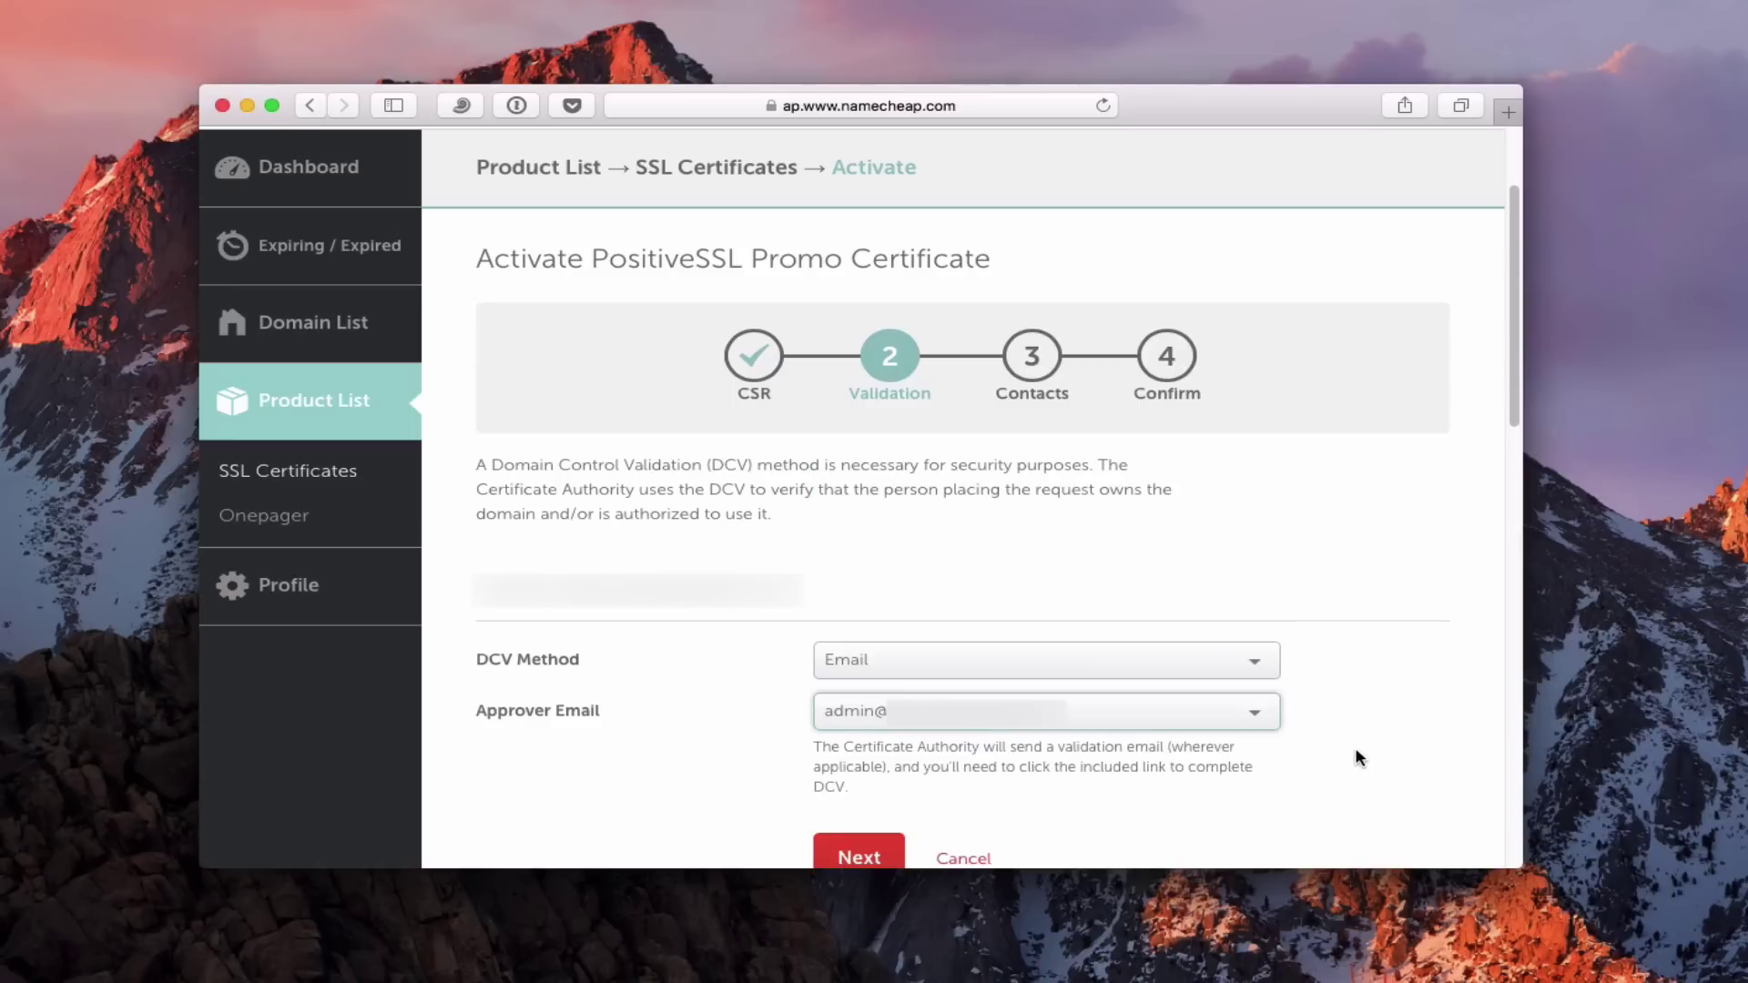
scroll(1357, 756, "down", 4)
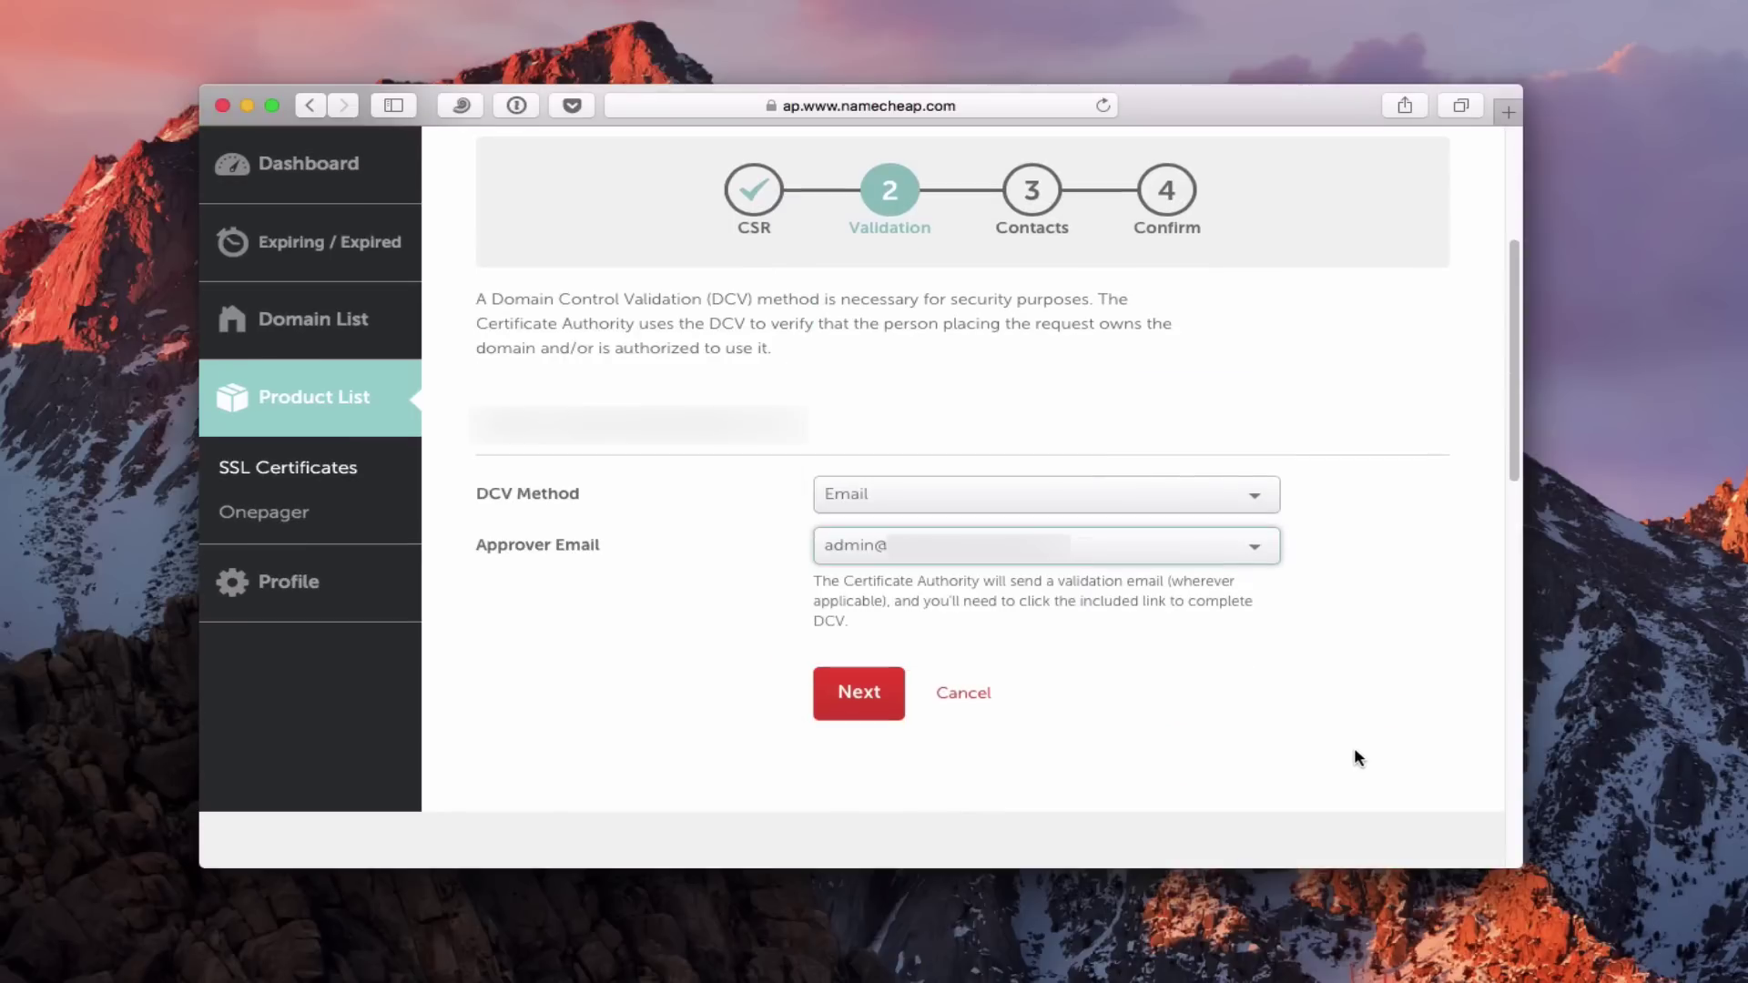
left_click(854, 703)
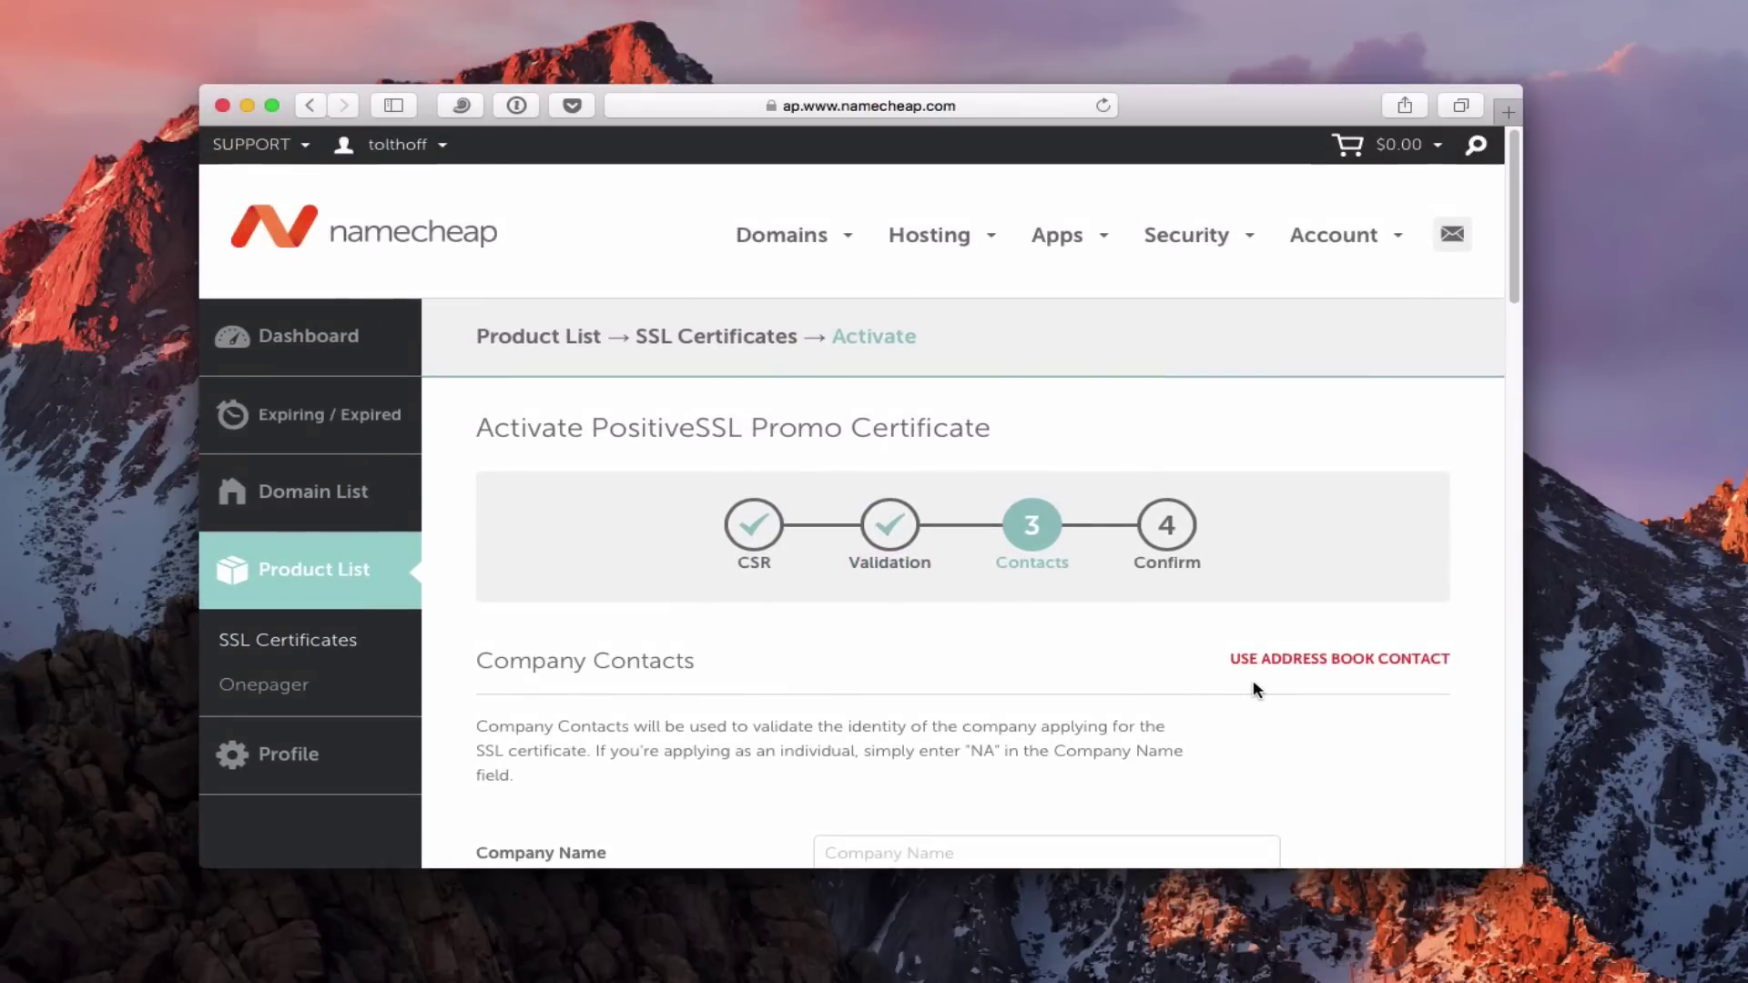
Enter NA as the company name on the Contacts step.
scroll(1253, 679, "down", 5)
scroll(1252, 684, "down", 8)
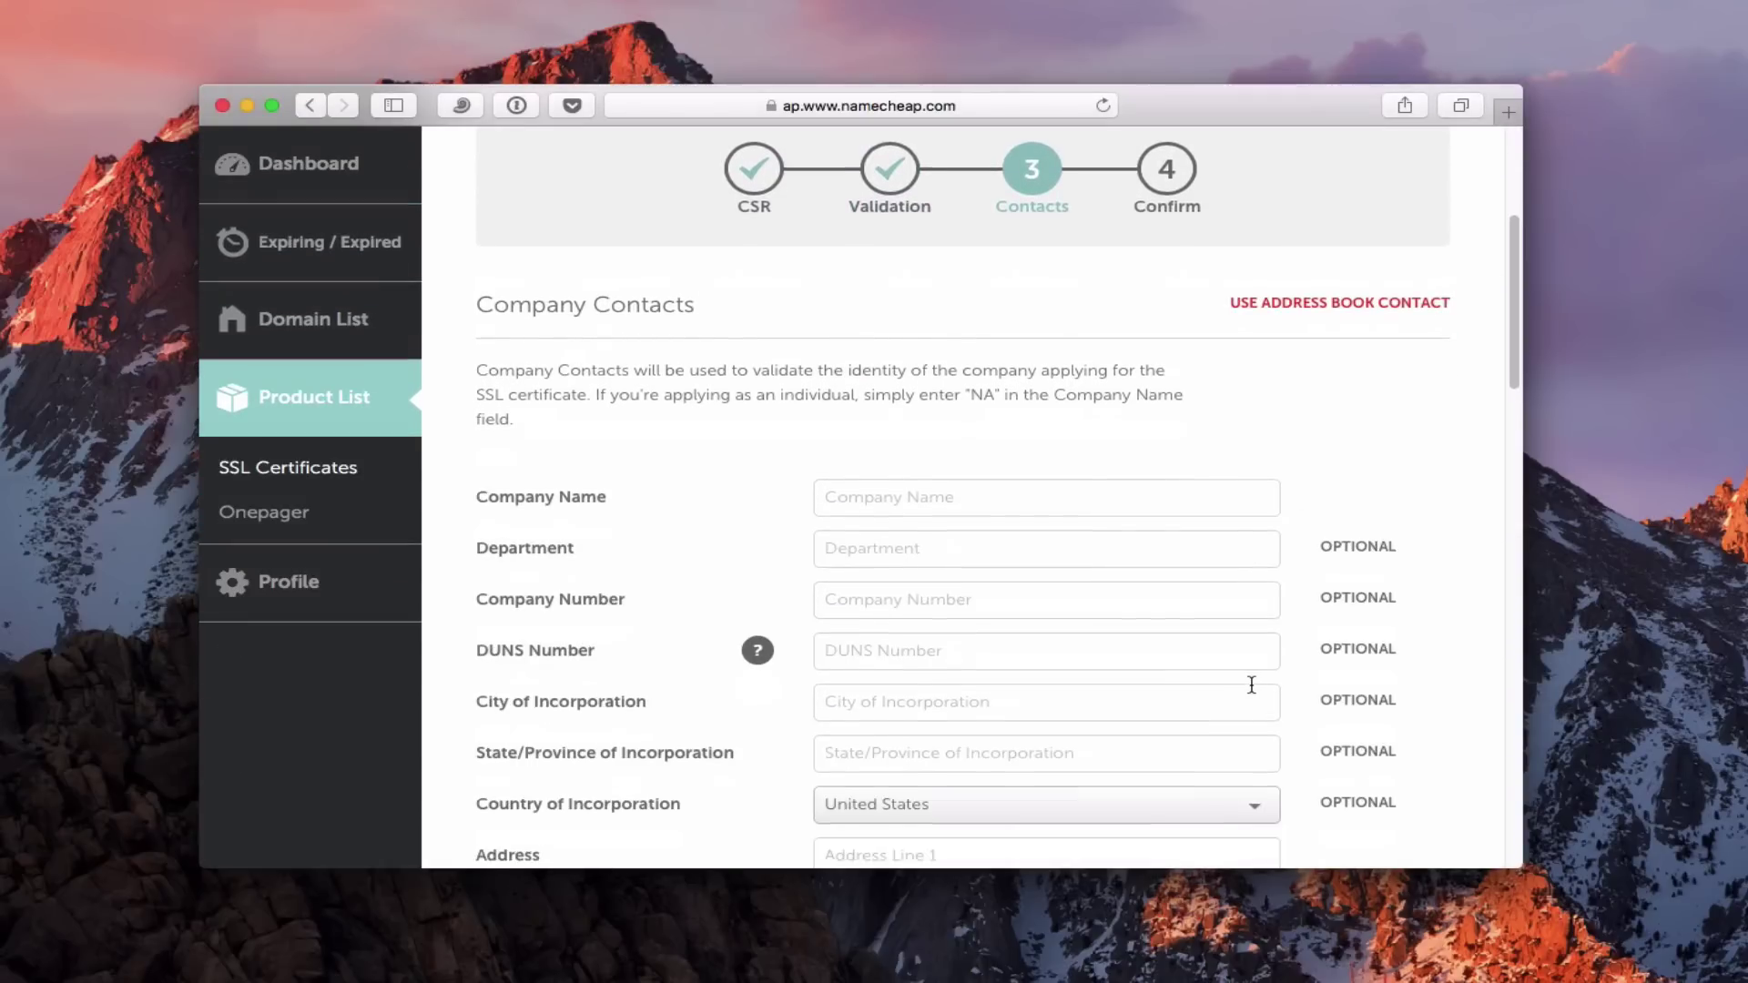
scroll(1251, 690, "down", 3)
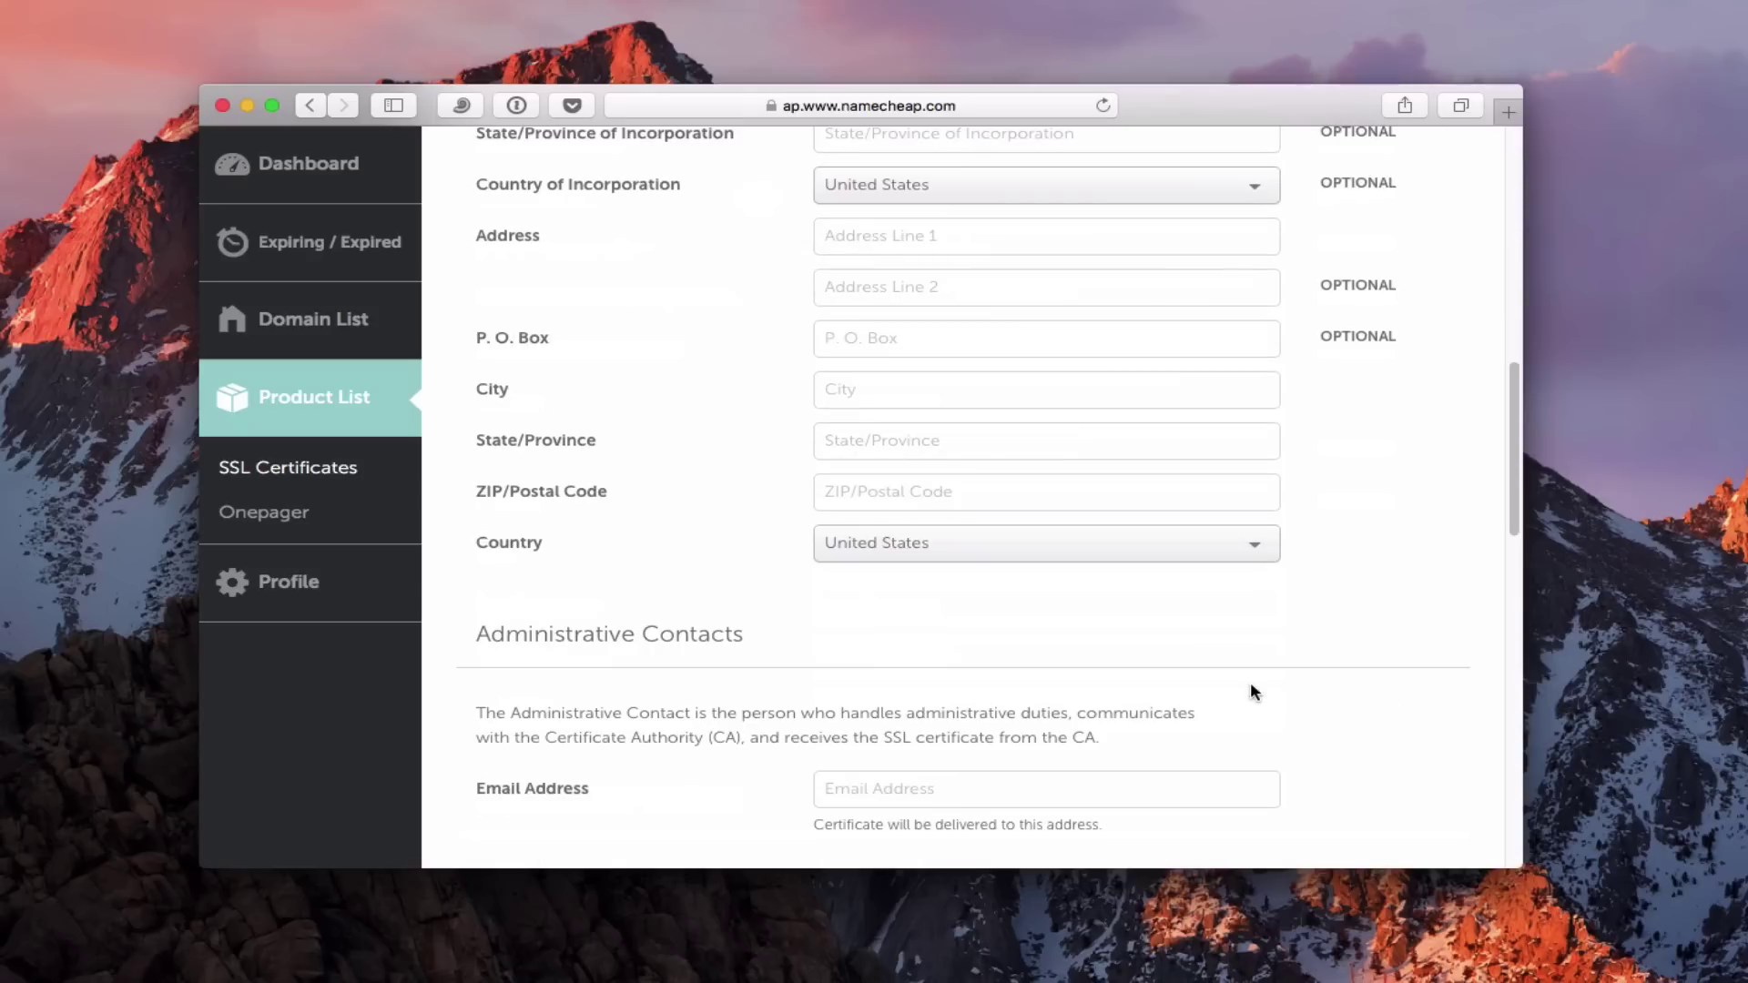
scroll(1327, 702, "down", 2)
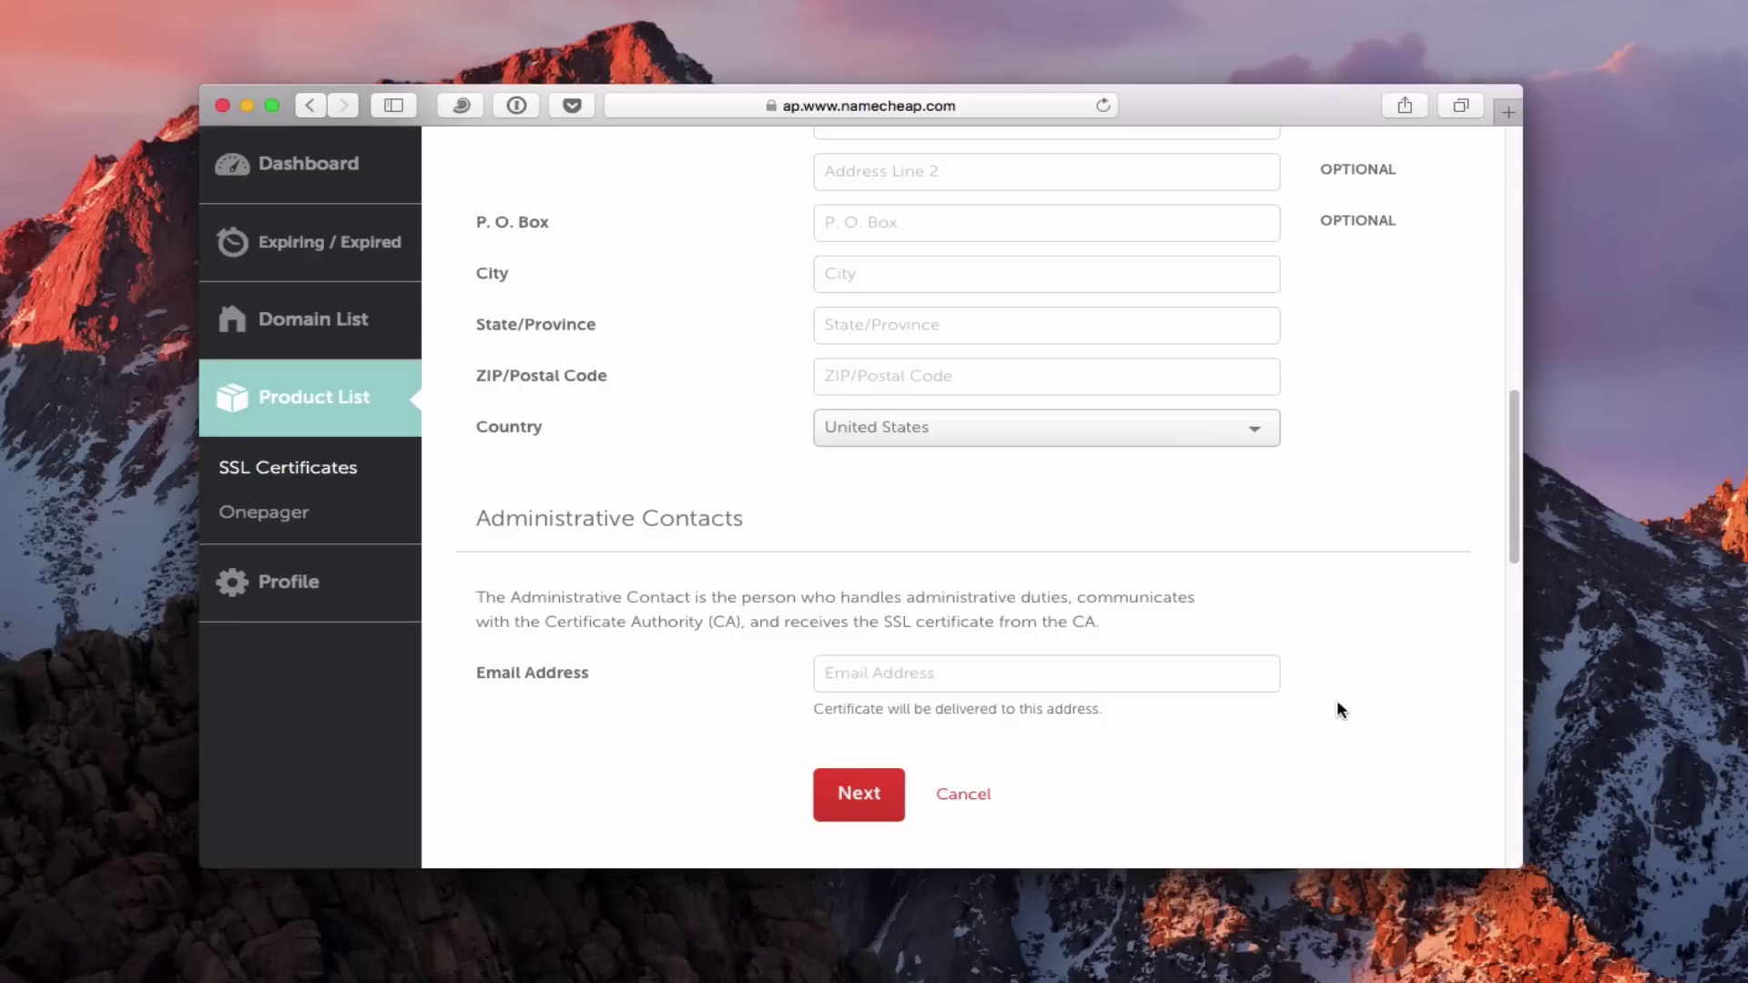
scroll(1338, 709, "up", 7)
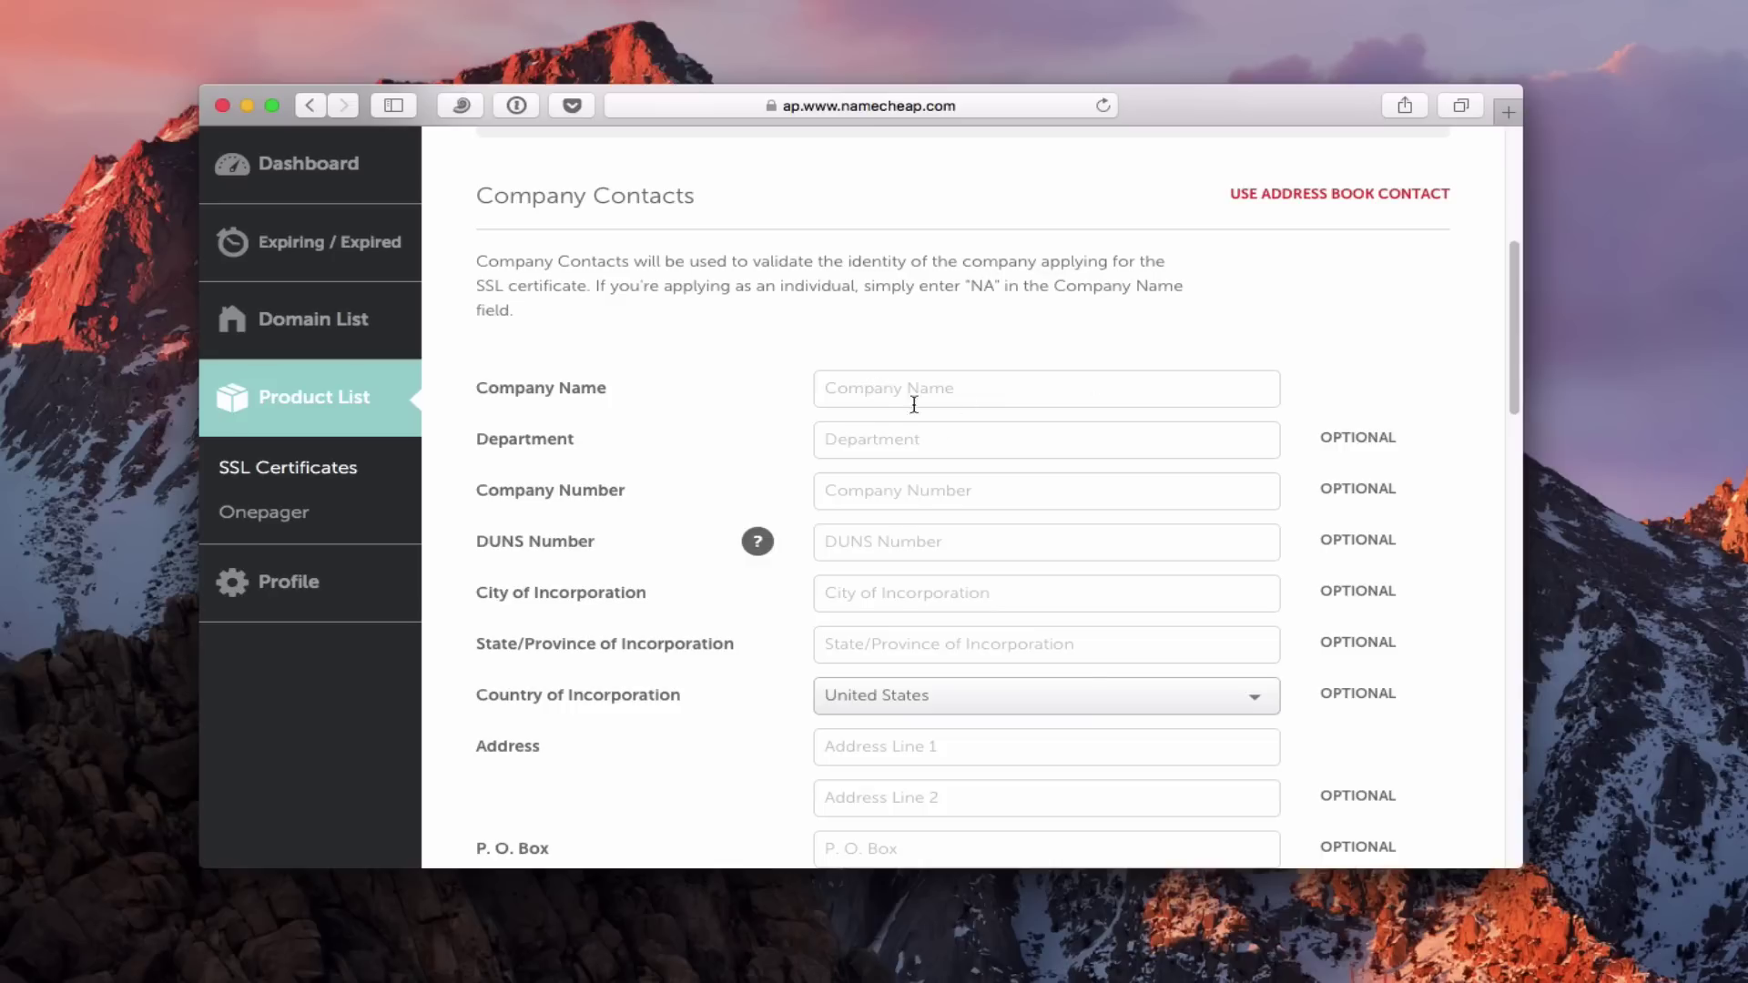
scroll(983, 574, "down", 5)
scroll(983, 574, "up", 8)
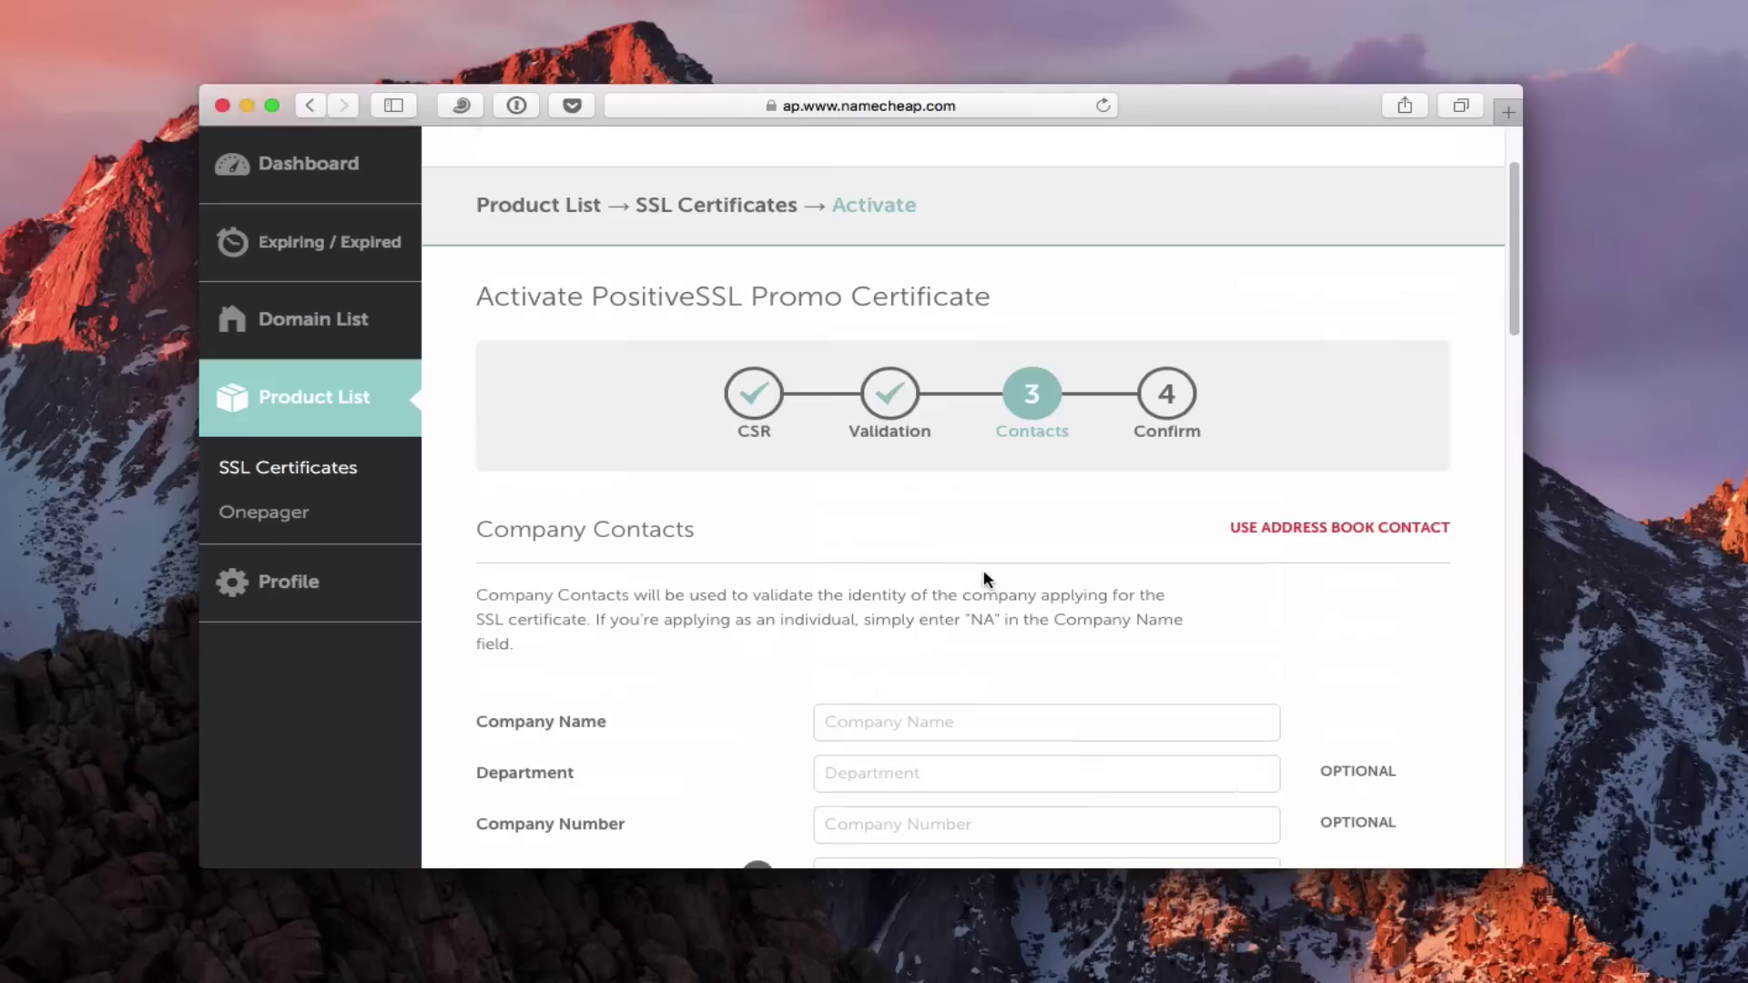
scroll(956, 576, "down", 2)
left_click(841, 567)
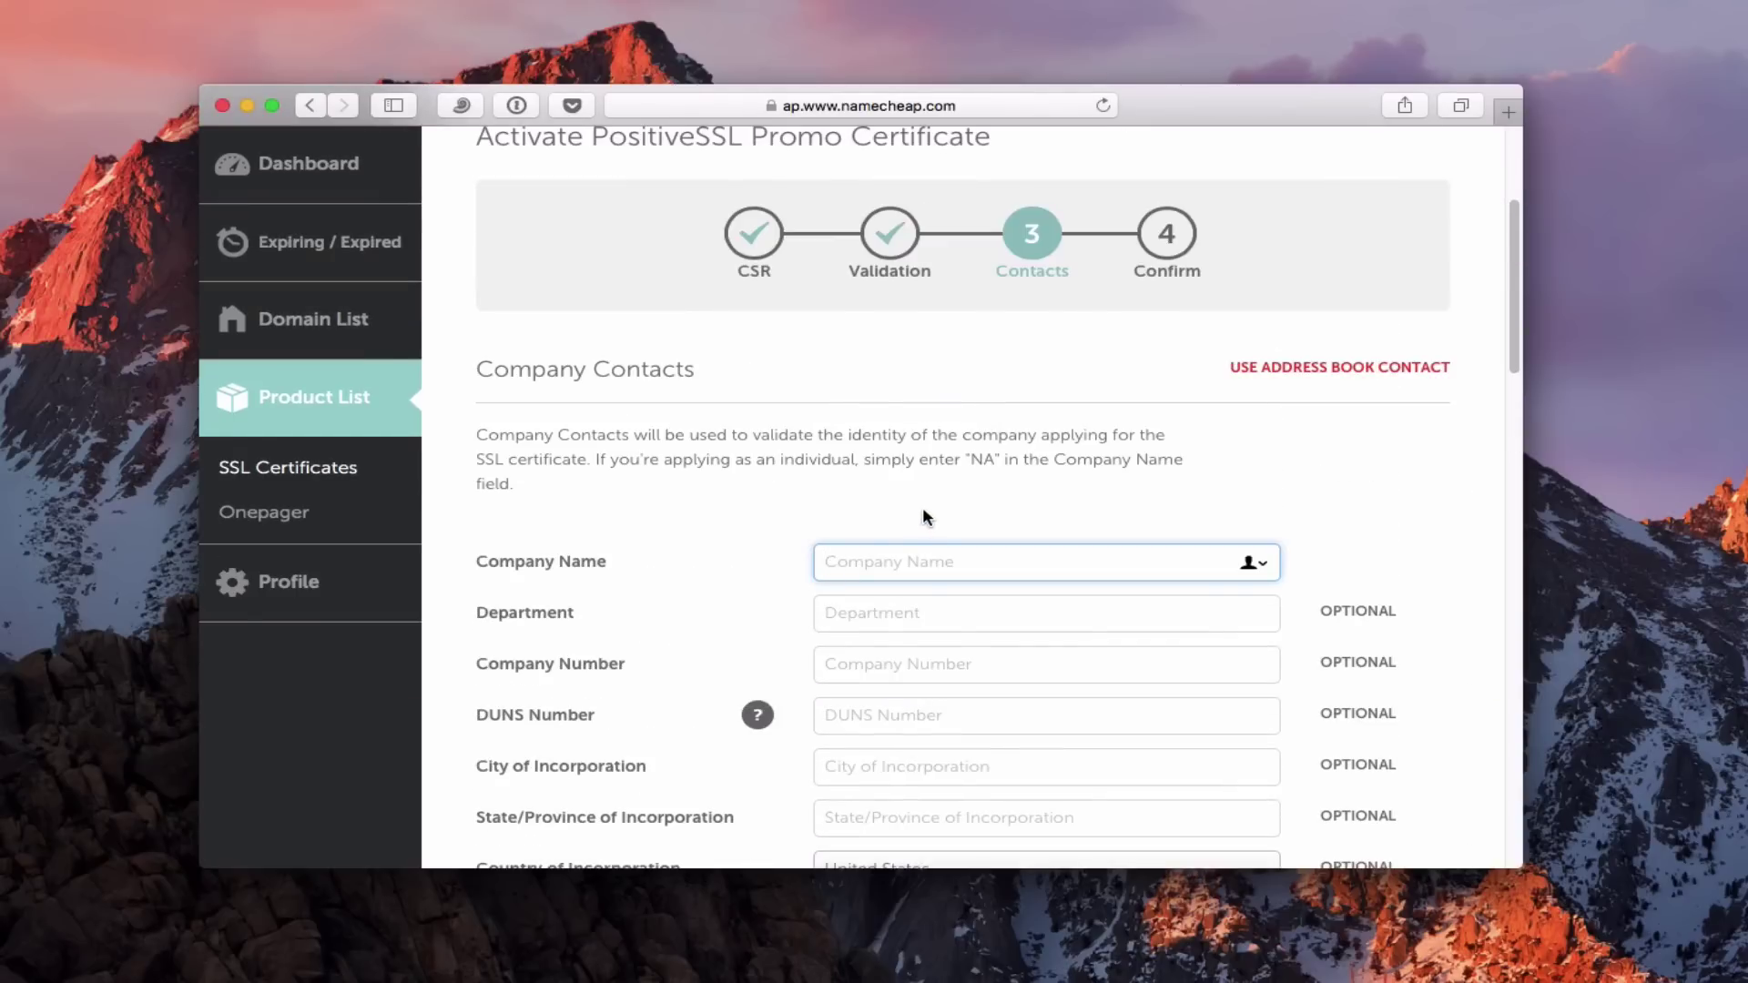
type("NA")
left_click(1067, 508)
Fill in the administrative contact's e-mail address and continue to Confirm.
scroll(1131, 589, "down", 8)
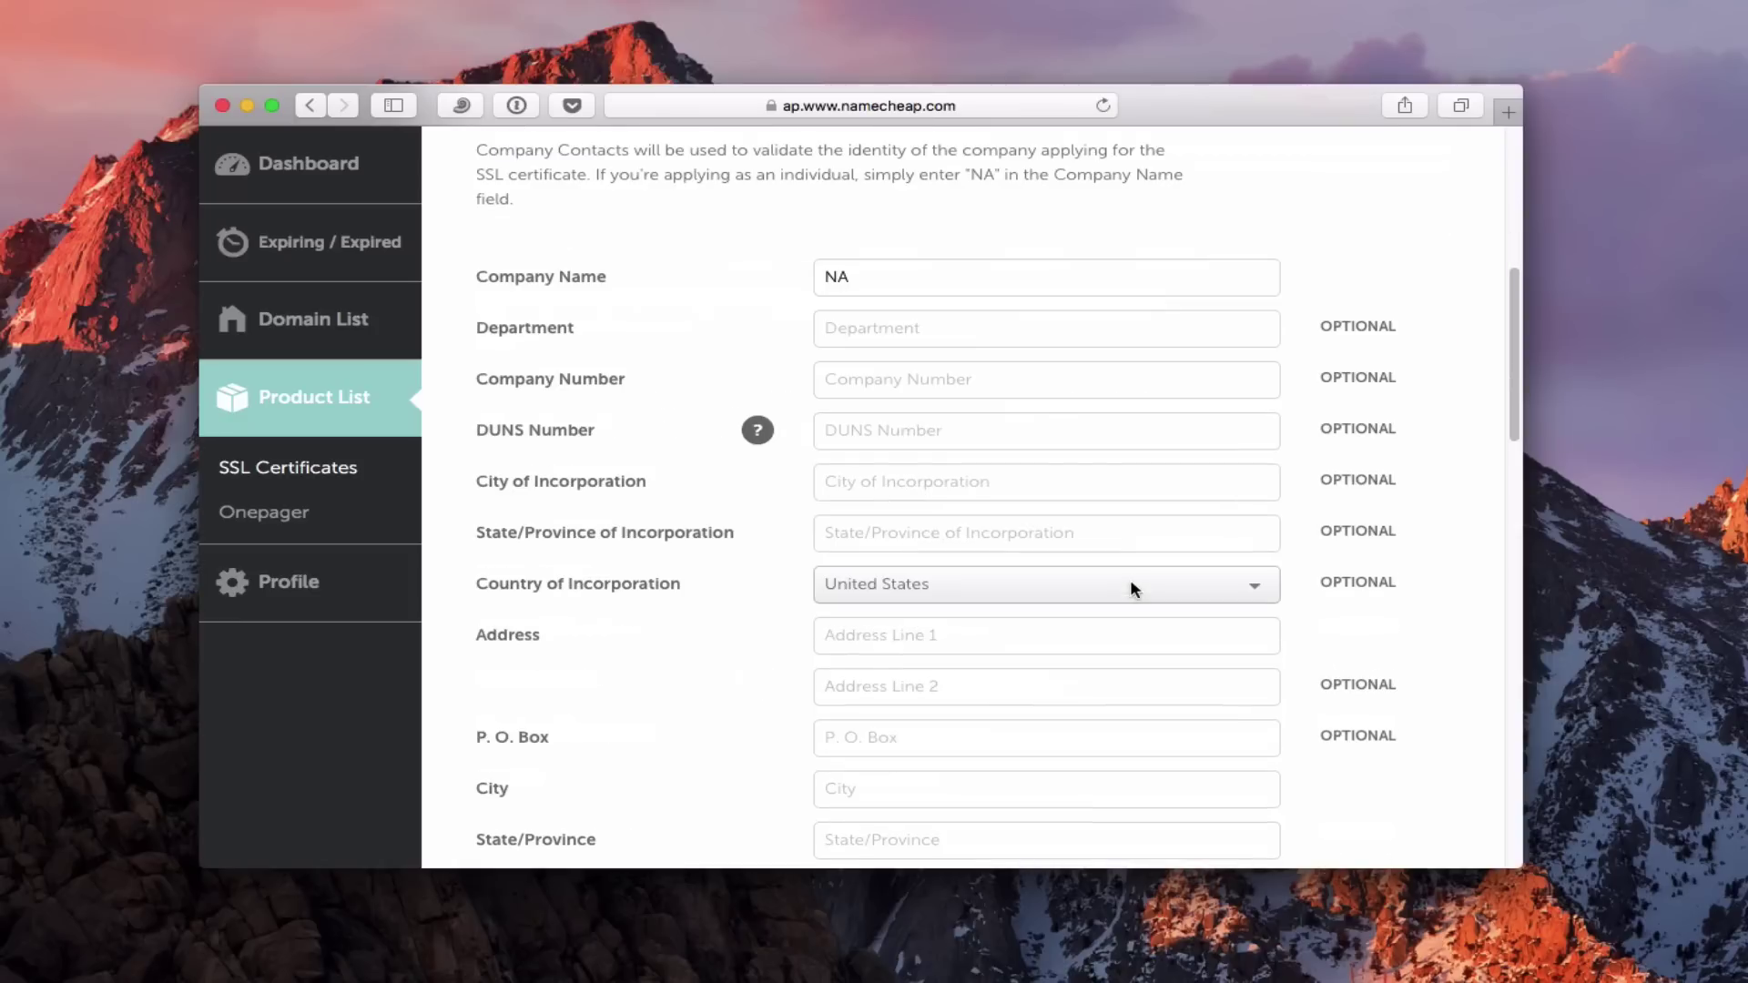
scroll(1132, 587, "down", 3)
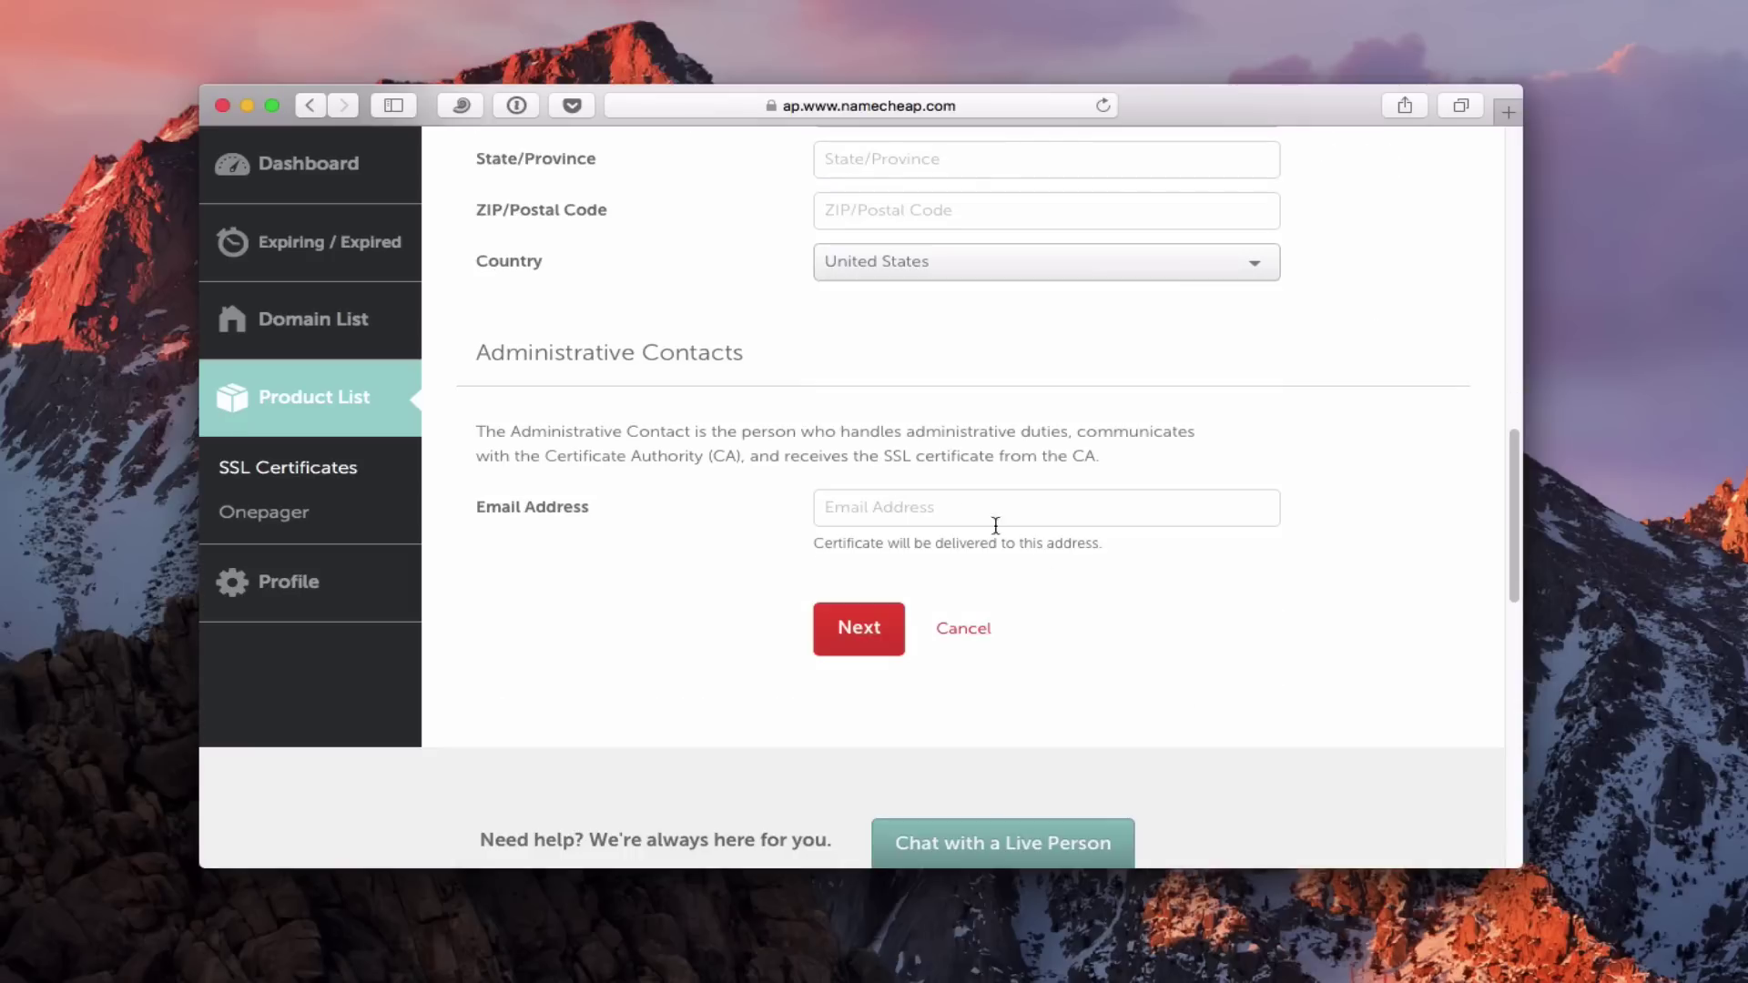
left_click(872, 508)
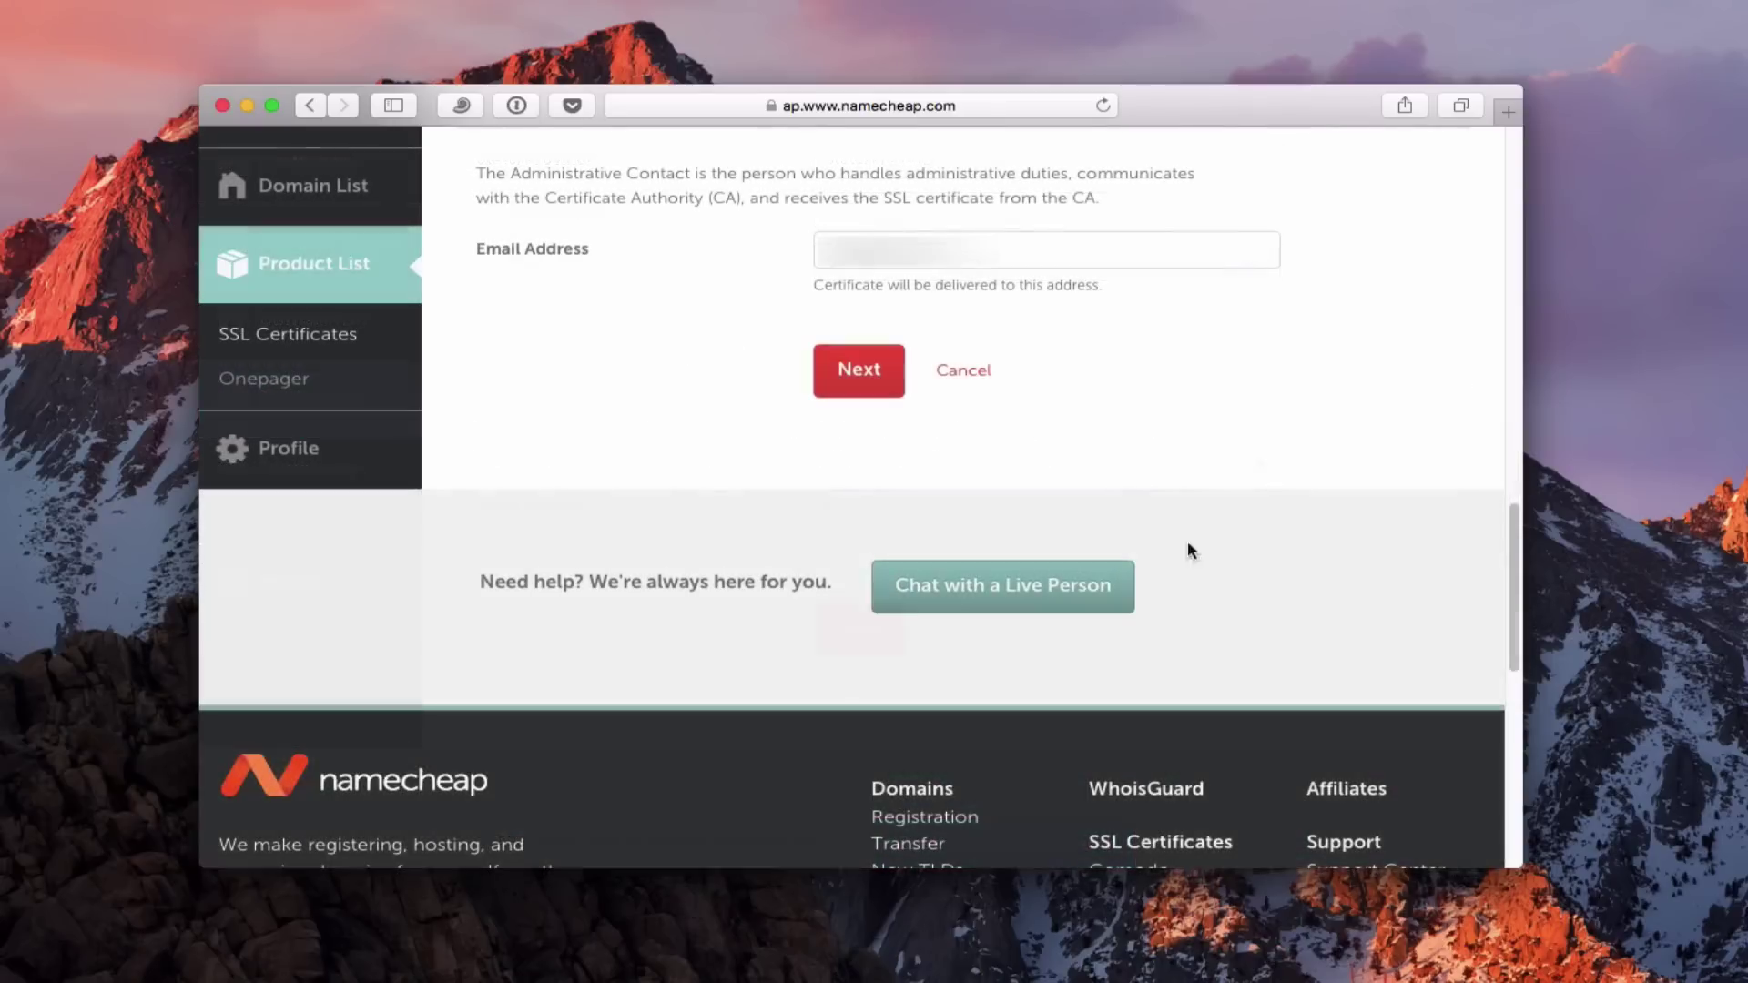
left_click(856, 391)
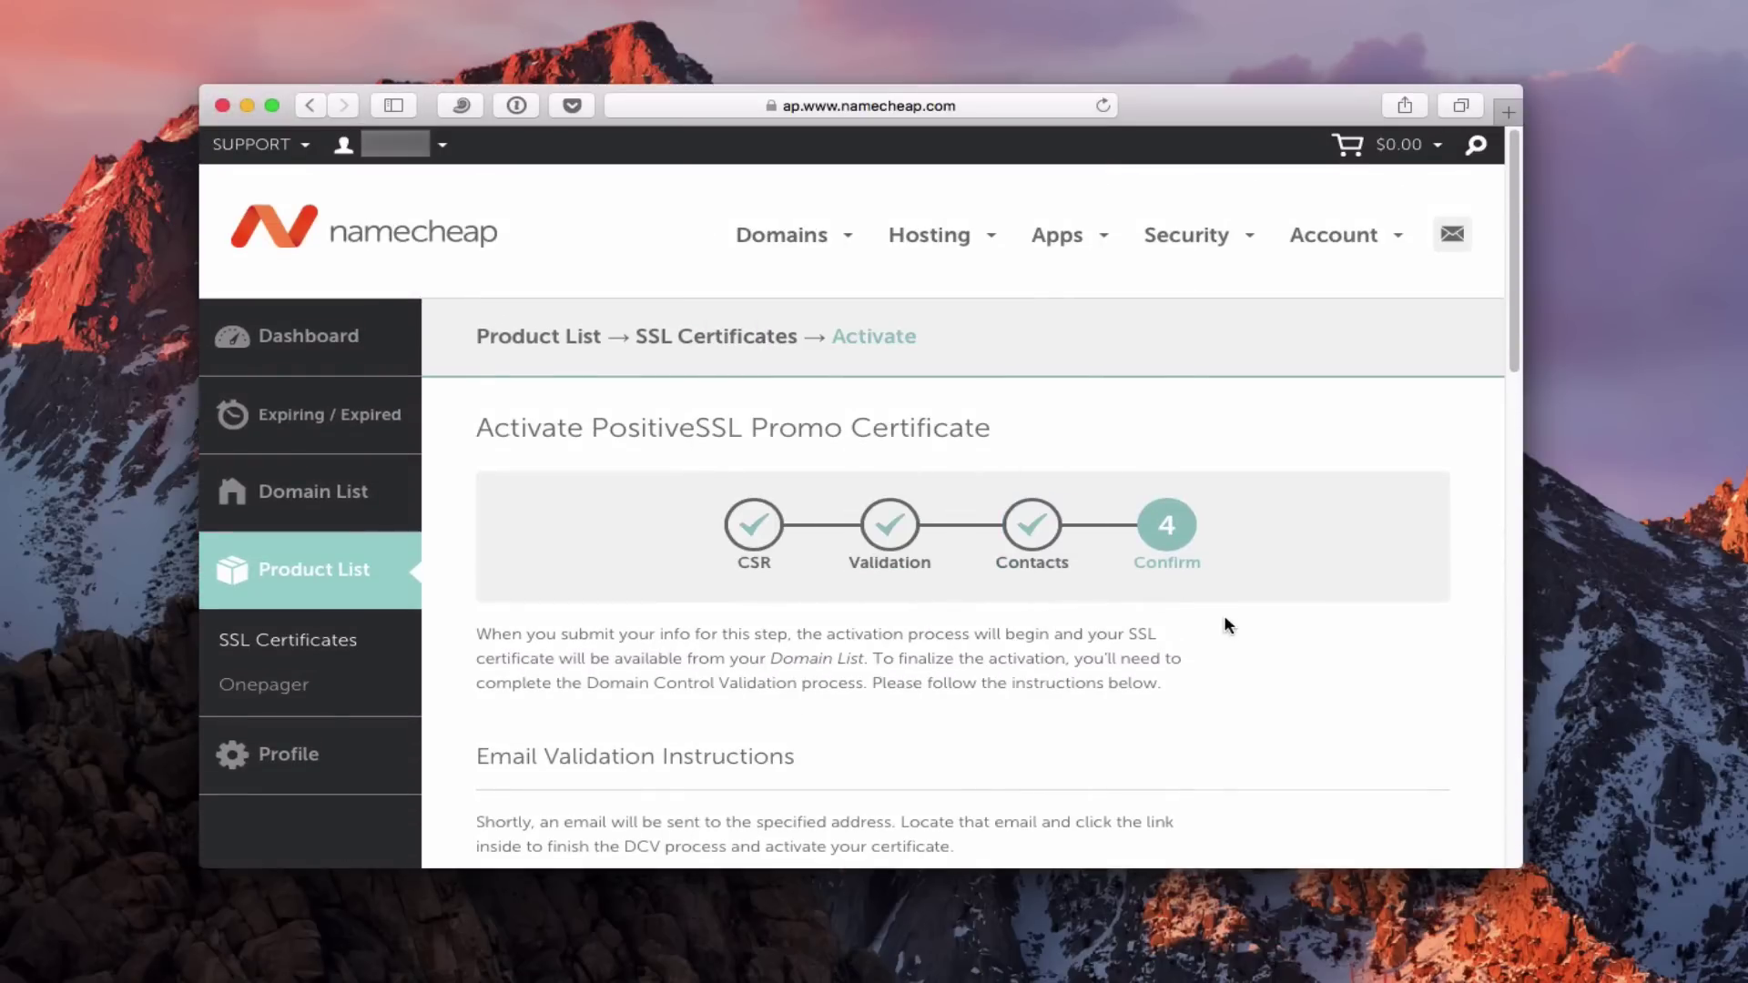
Scroll through the Confirm step to review the domain and admin approver details.
scroll(1239, 646, "down", 2)
scroll(1238, 653, "down", 2)
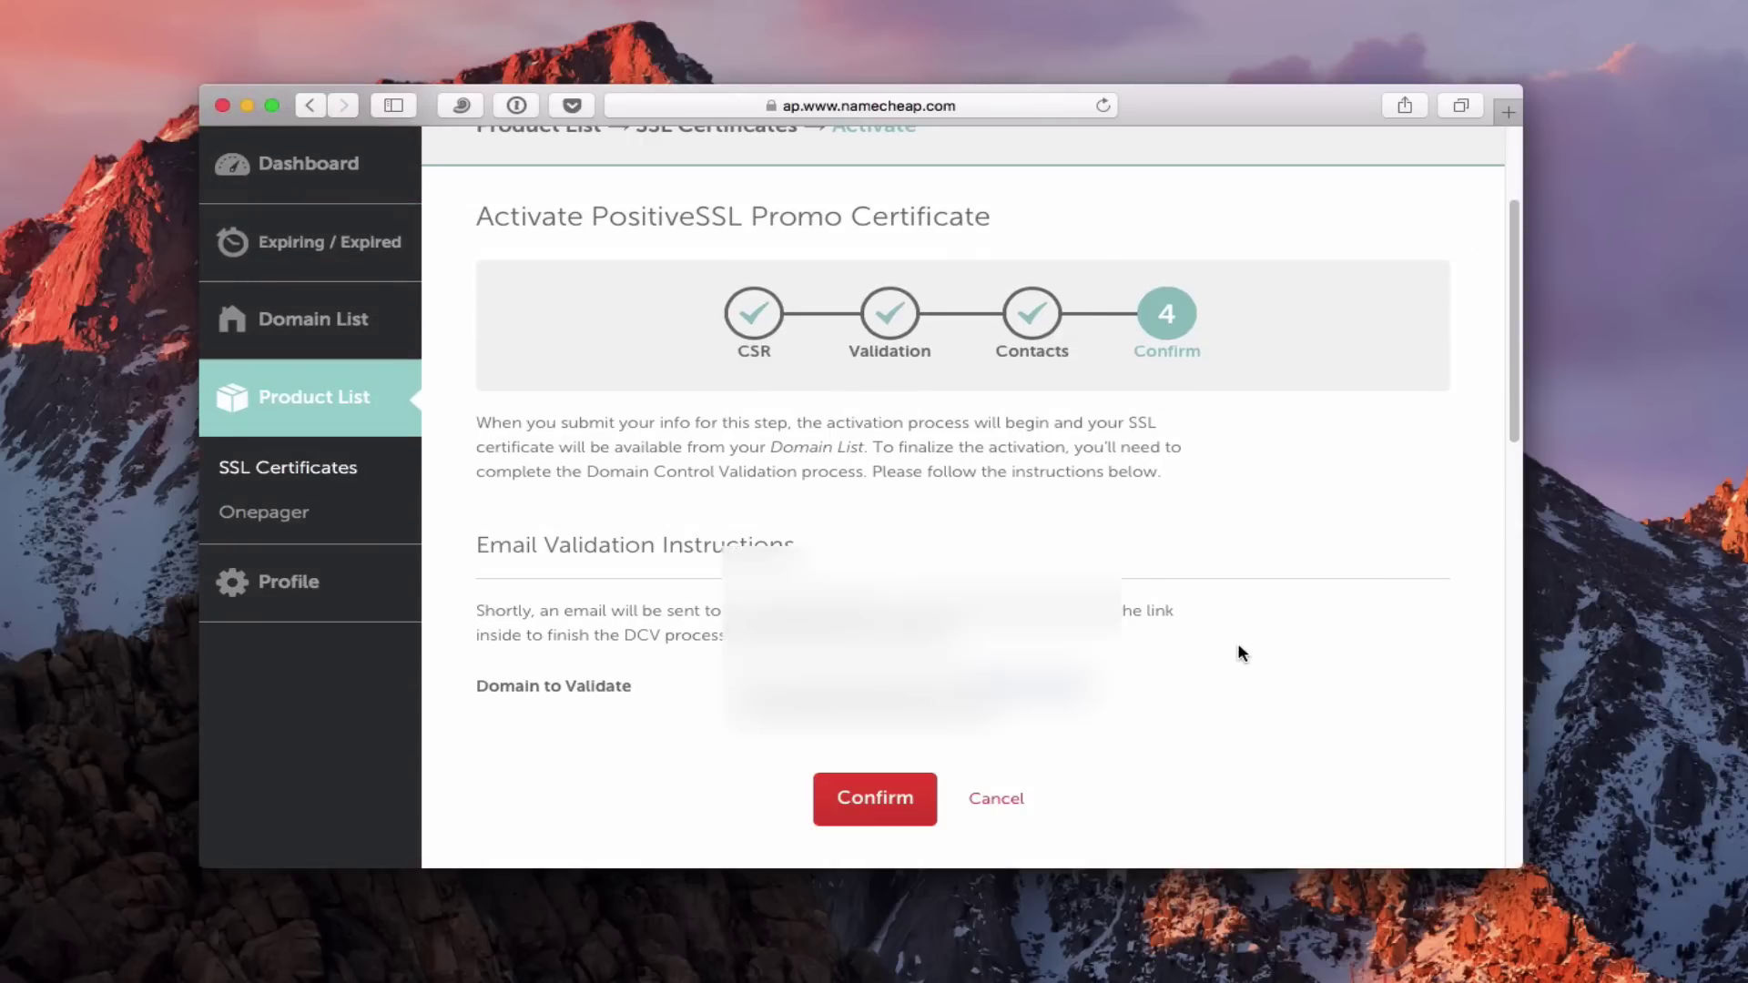
scroll(1239, 652, "down", 2)
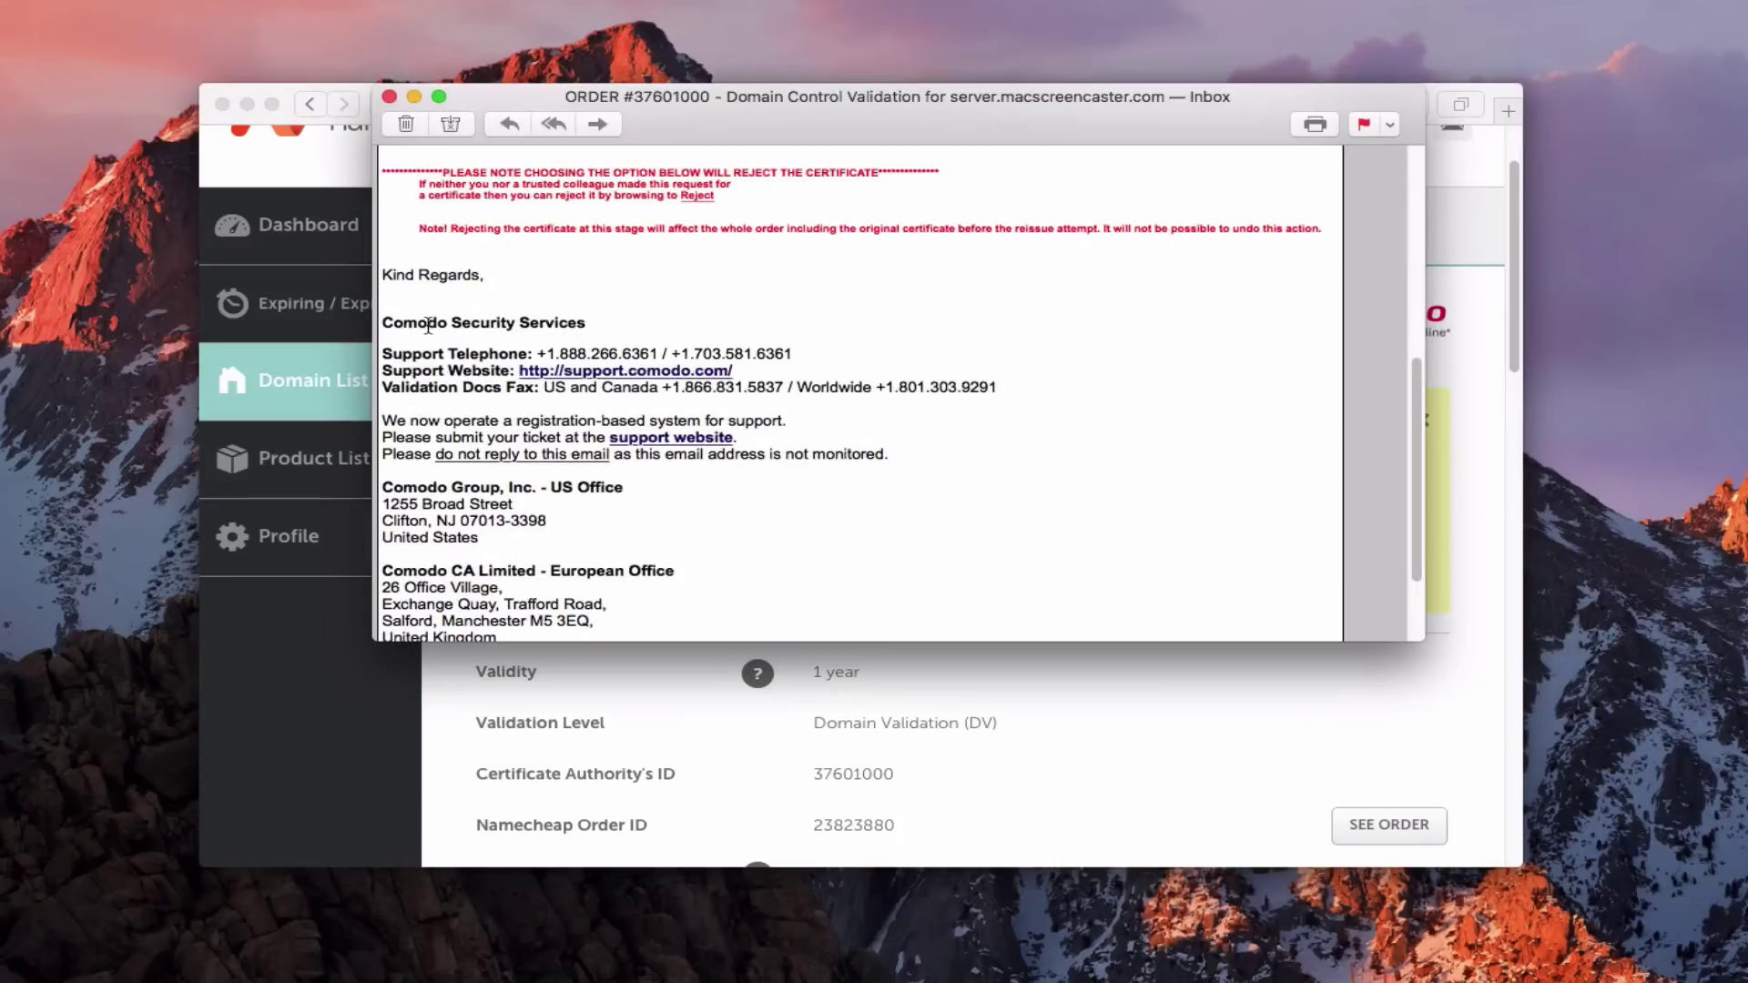
Copy the green validation code from the Comodo email and follow its 'here' link.
scroll(883, 499, "up", 3)
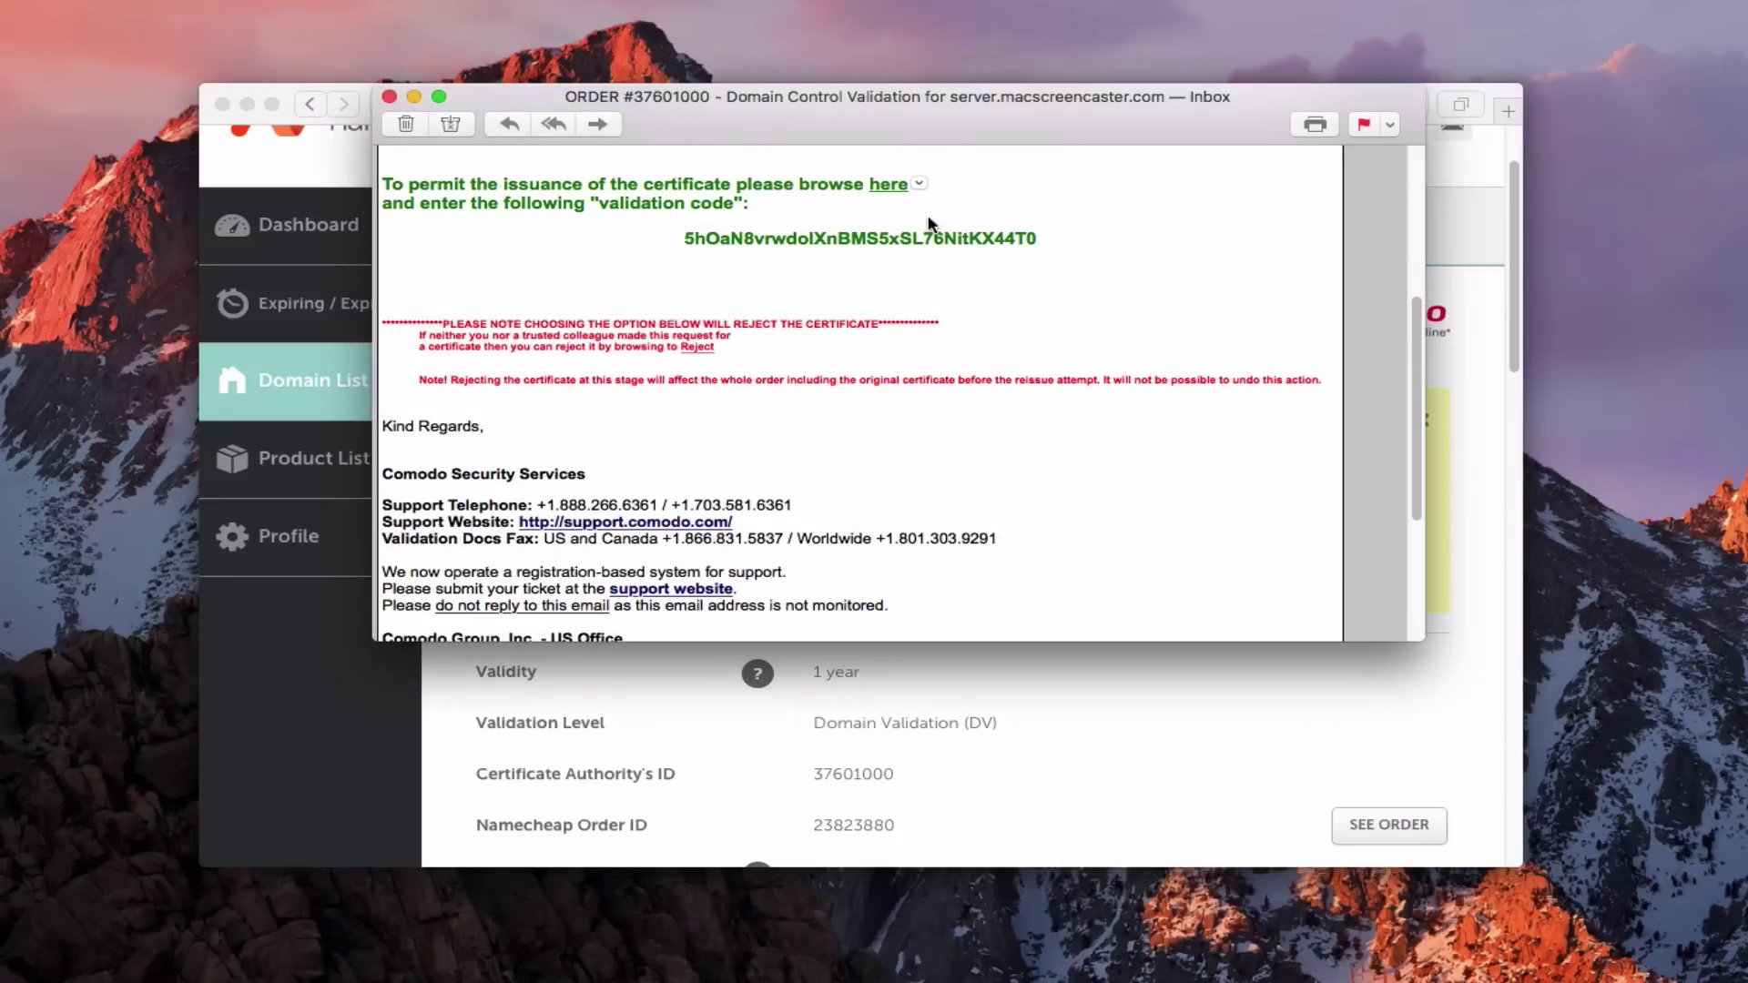
left_click_drag(683, 238, 1038, 239)
left_click(1037, 213)
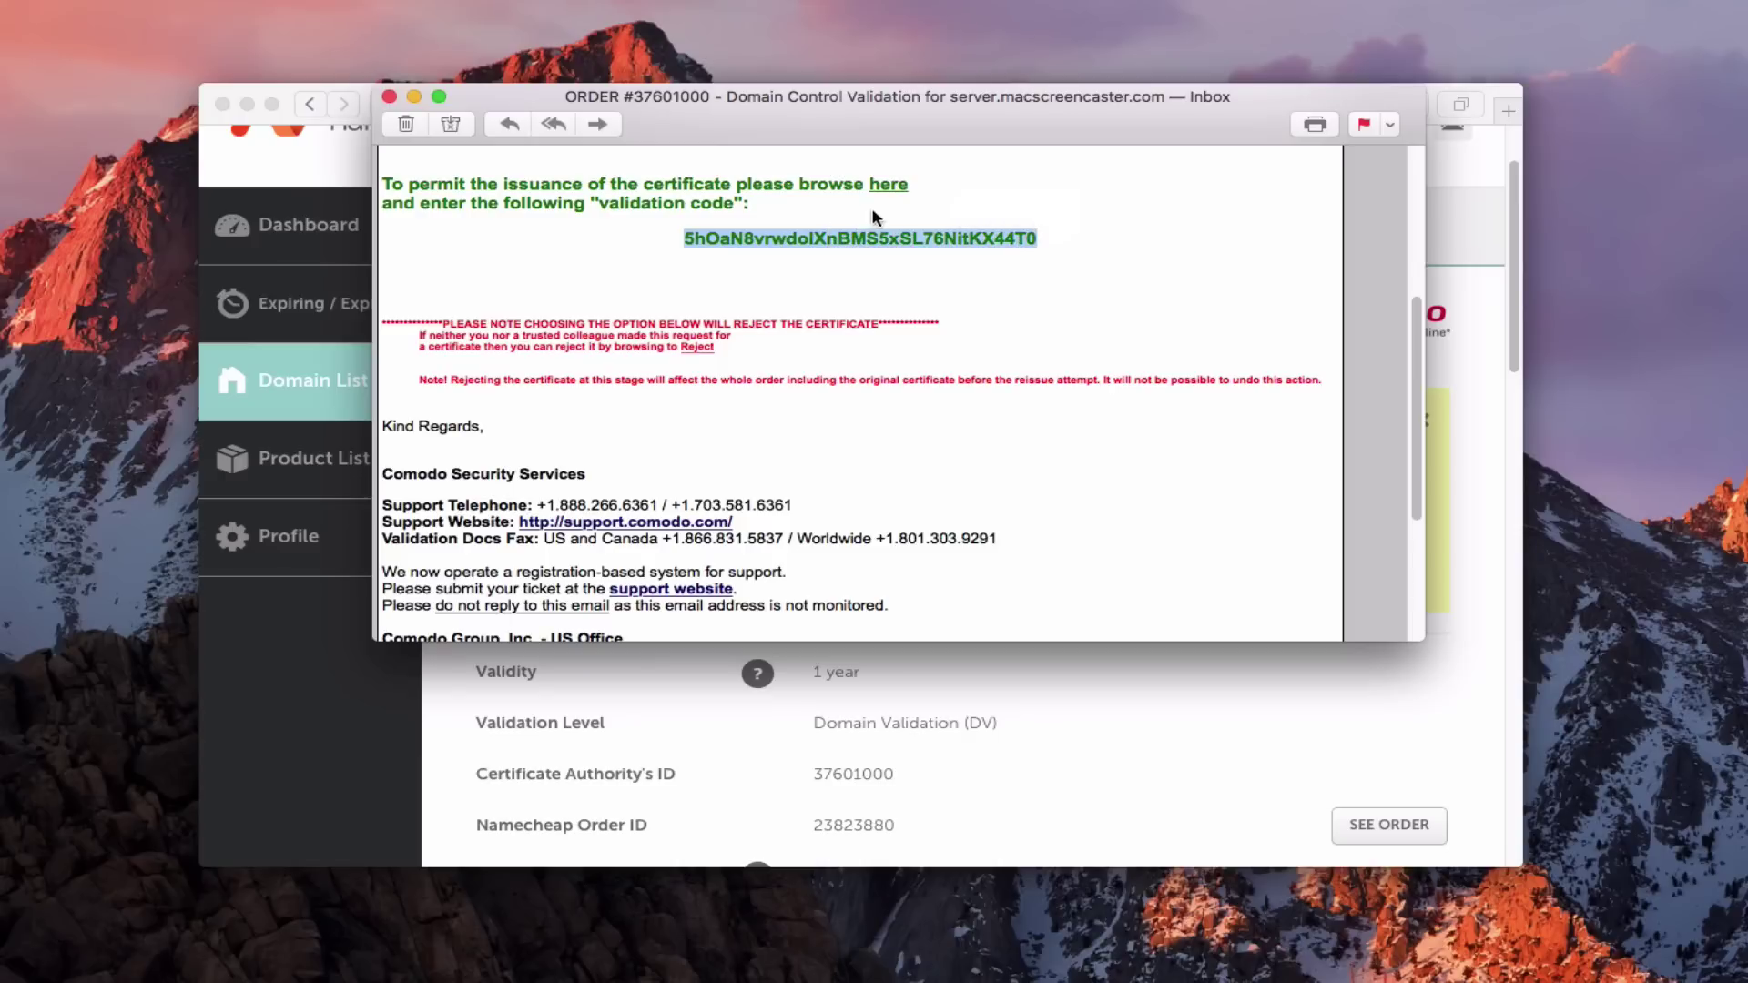
left_click(896, 186)
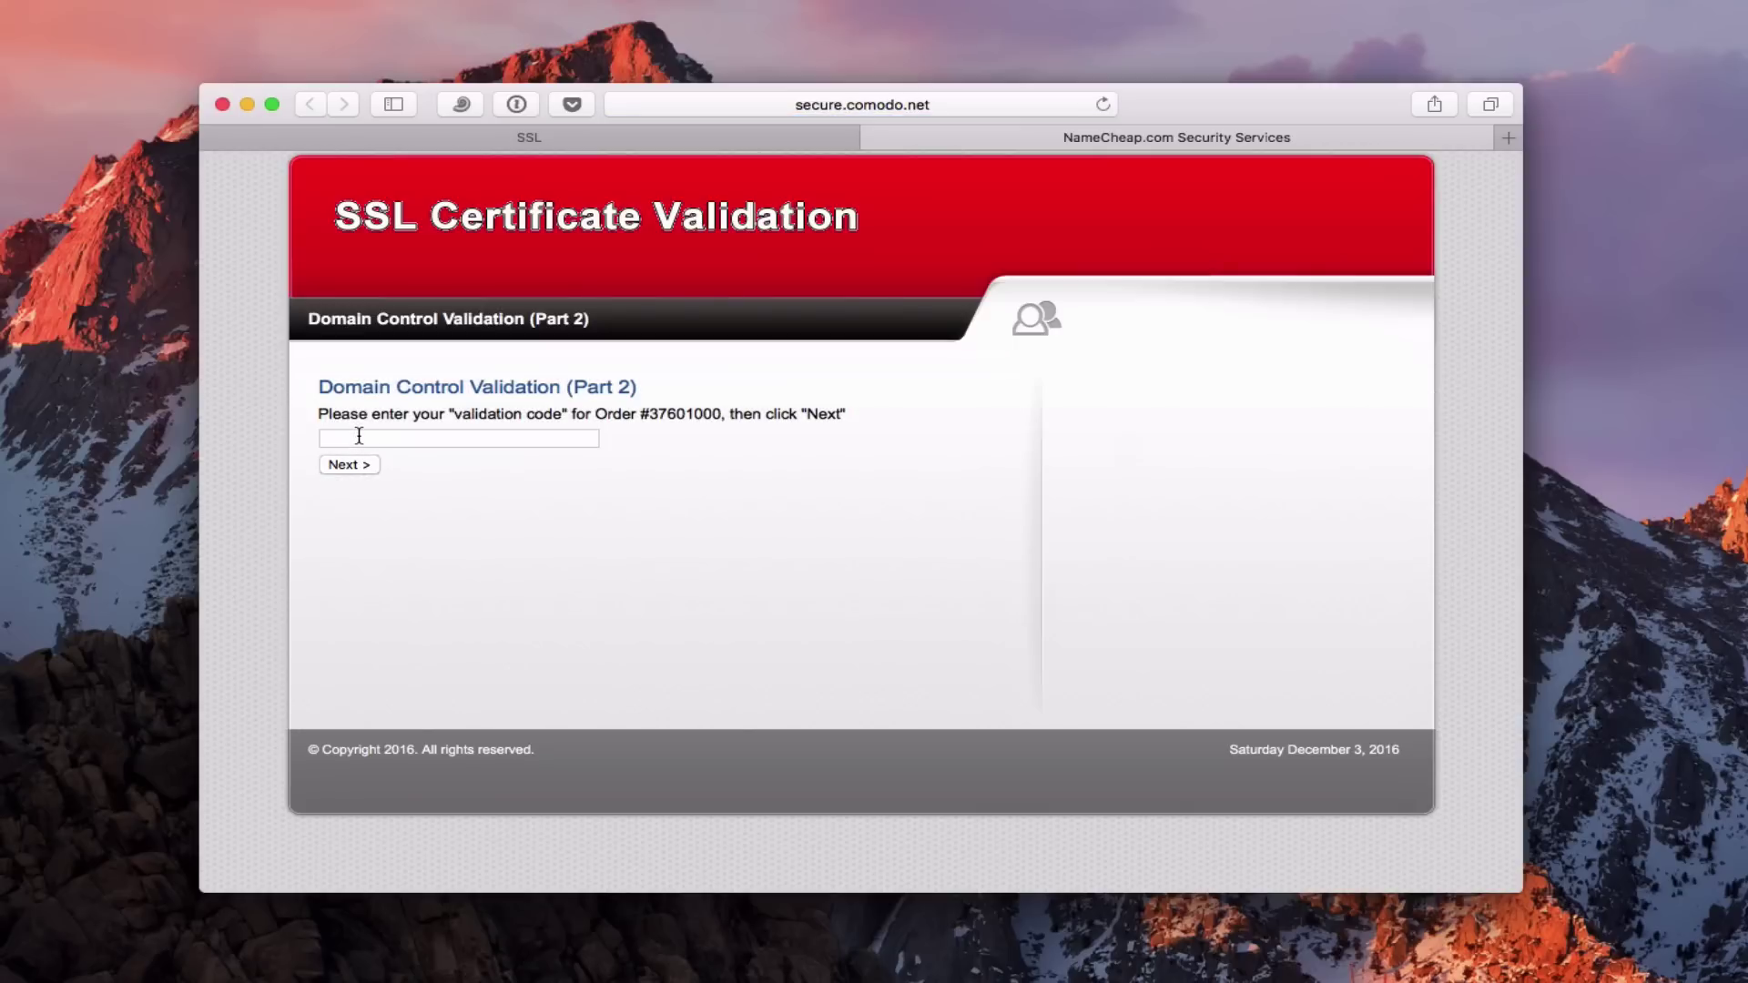
Paste and submit the validation code, then close the Comodo validation tab.
left_click(379, 438)
left_click(370, 411)
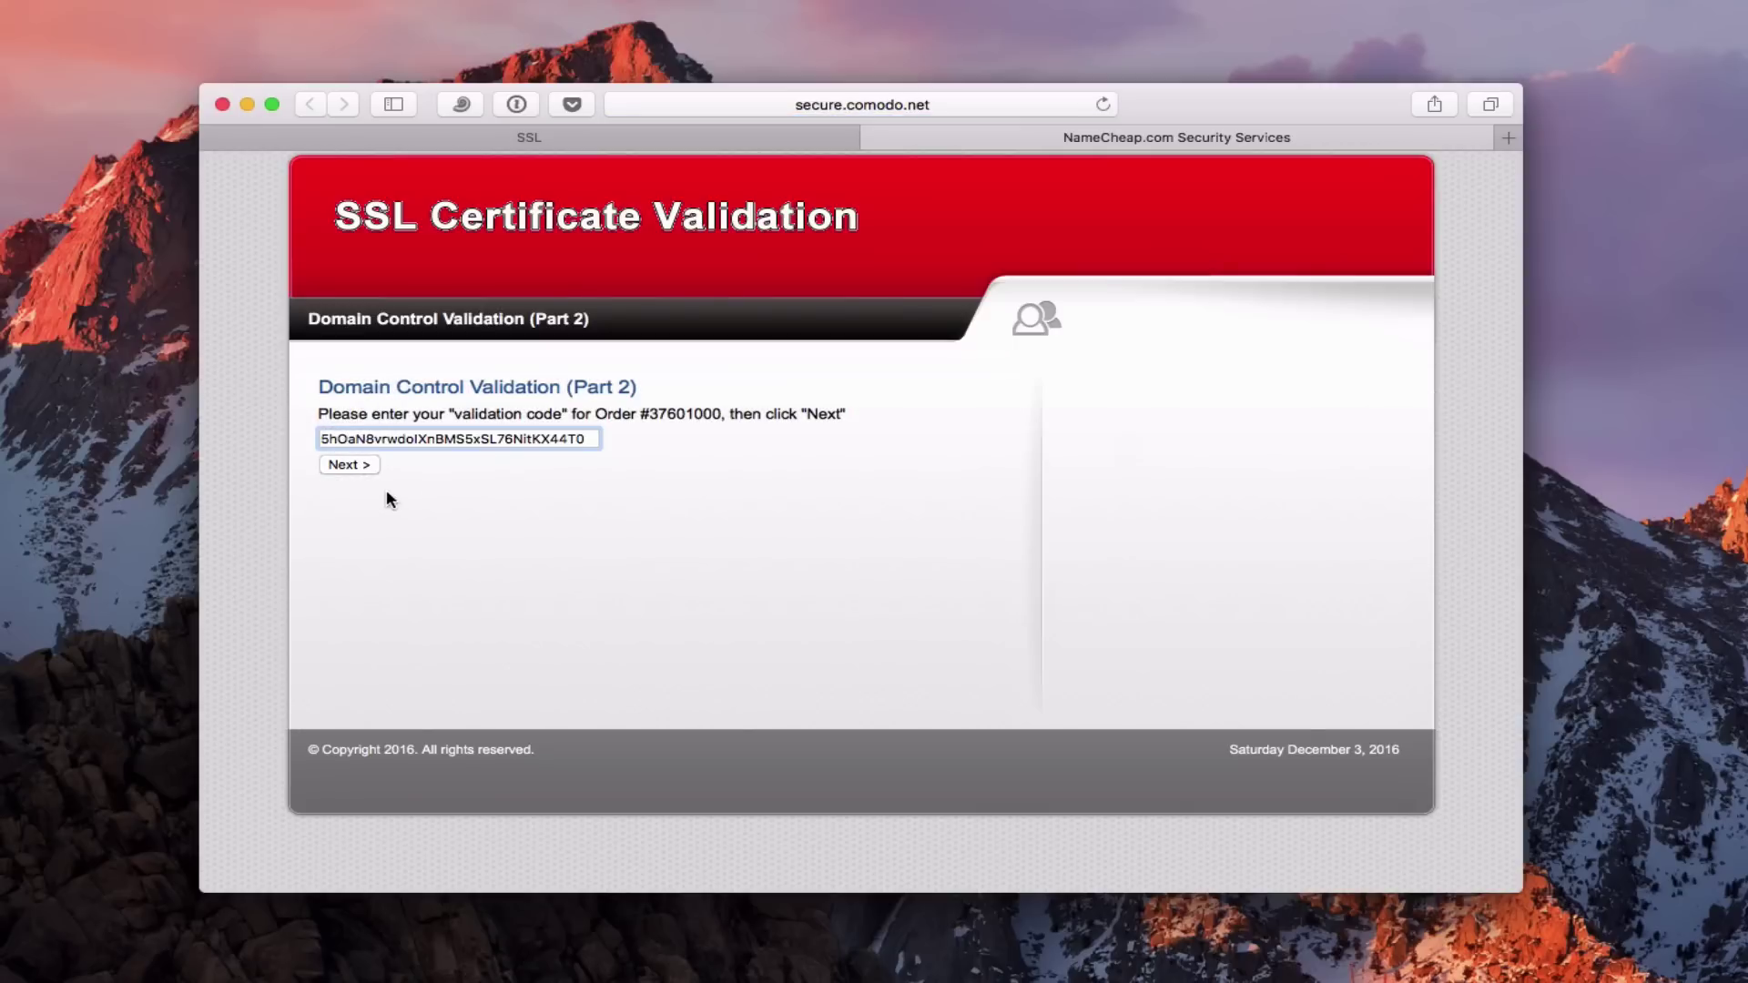
left_click(346, 466)
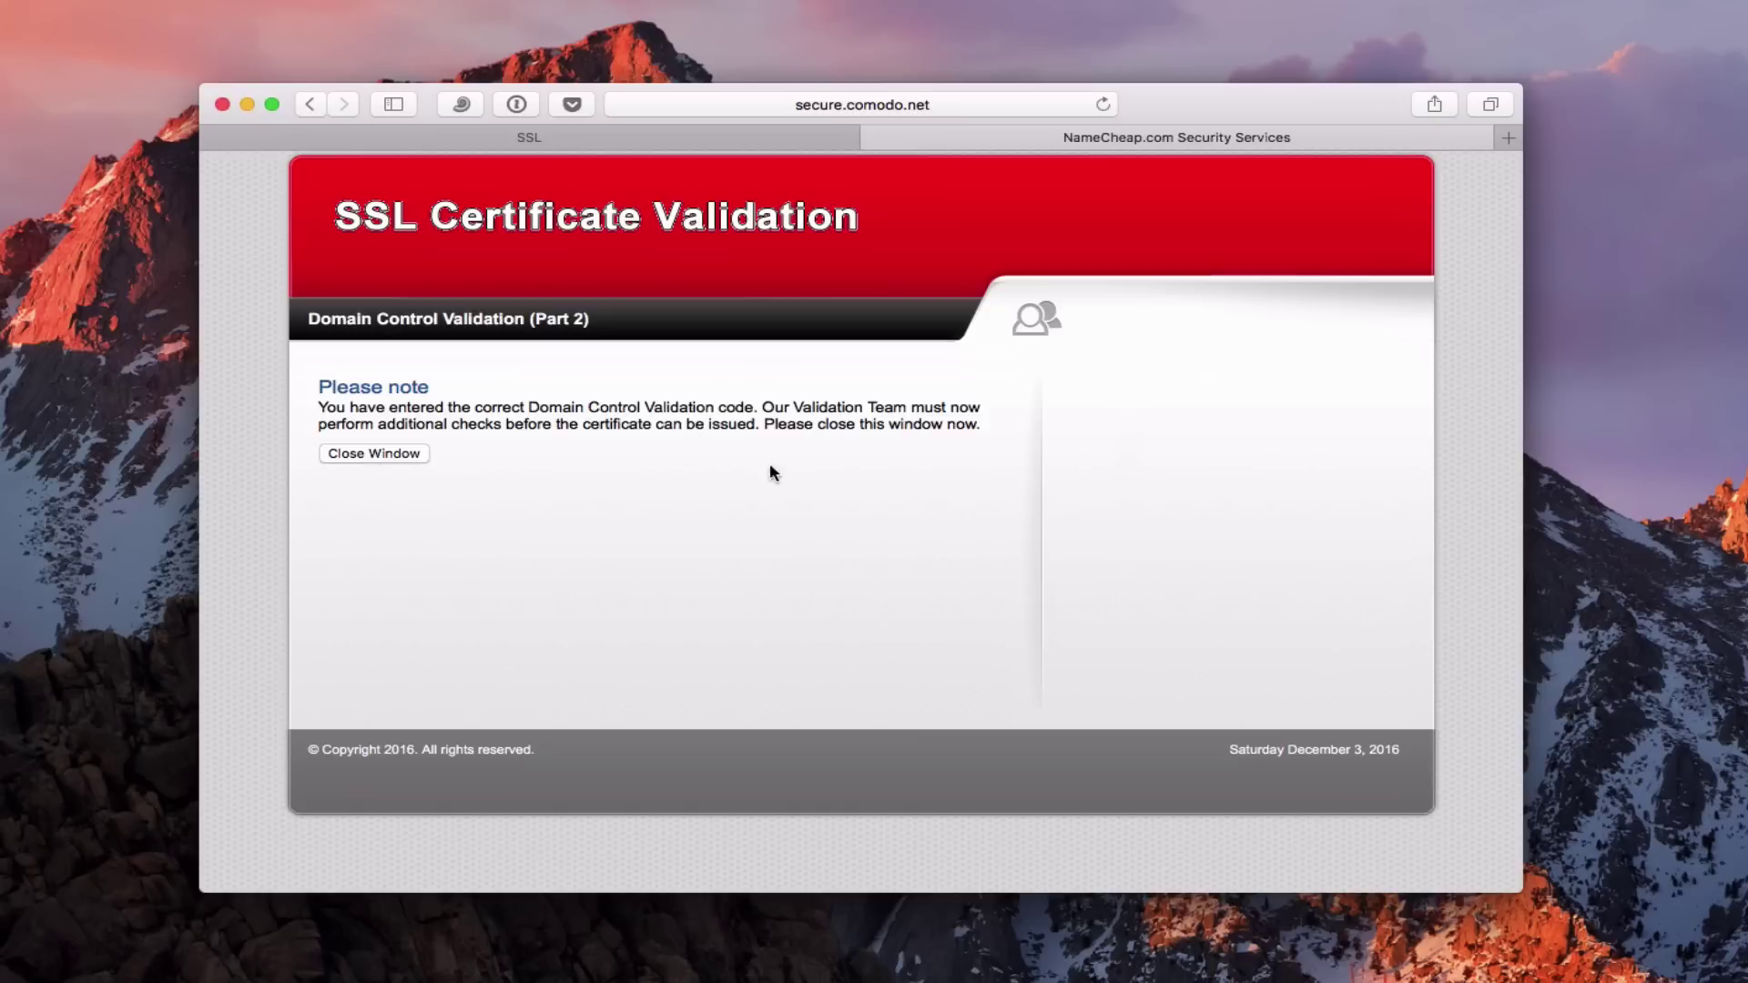
left_click(874, 137)
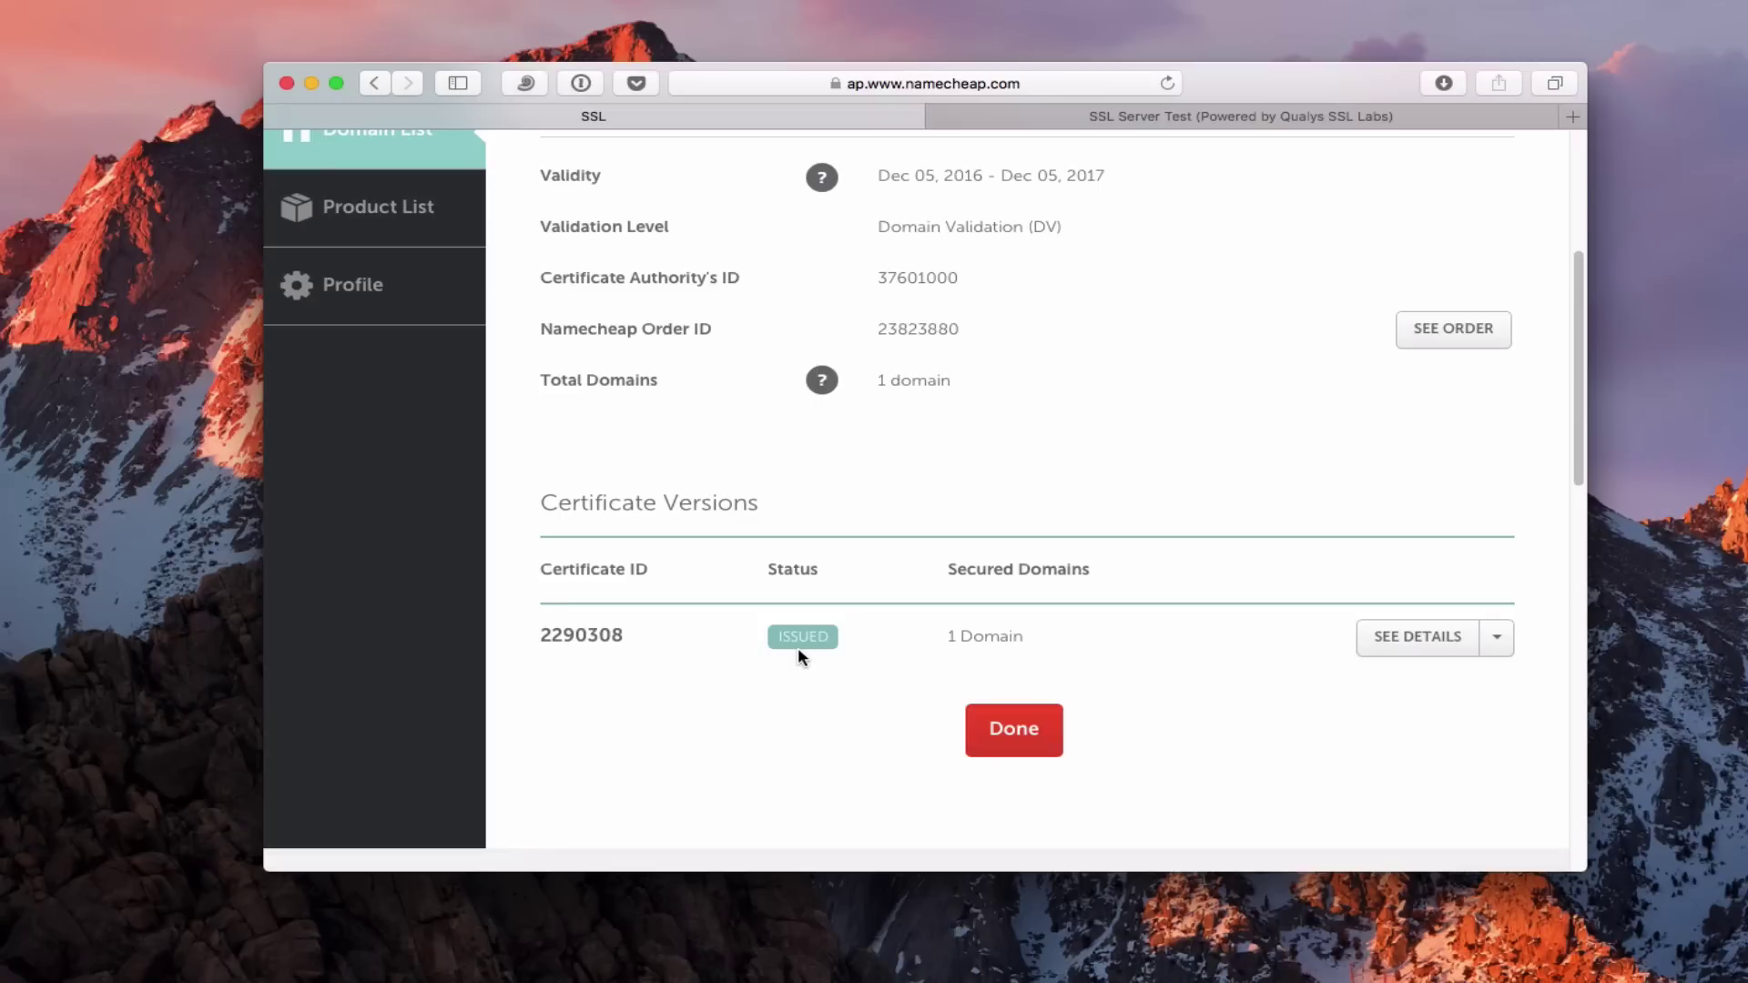
Download the issued PositiveSSL certificate and minimize Safari to reveal macOS Server.
left_click(1498, 639)
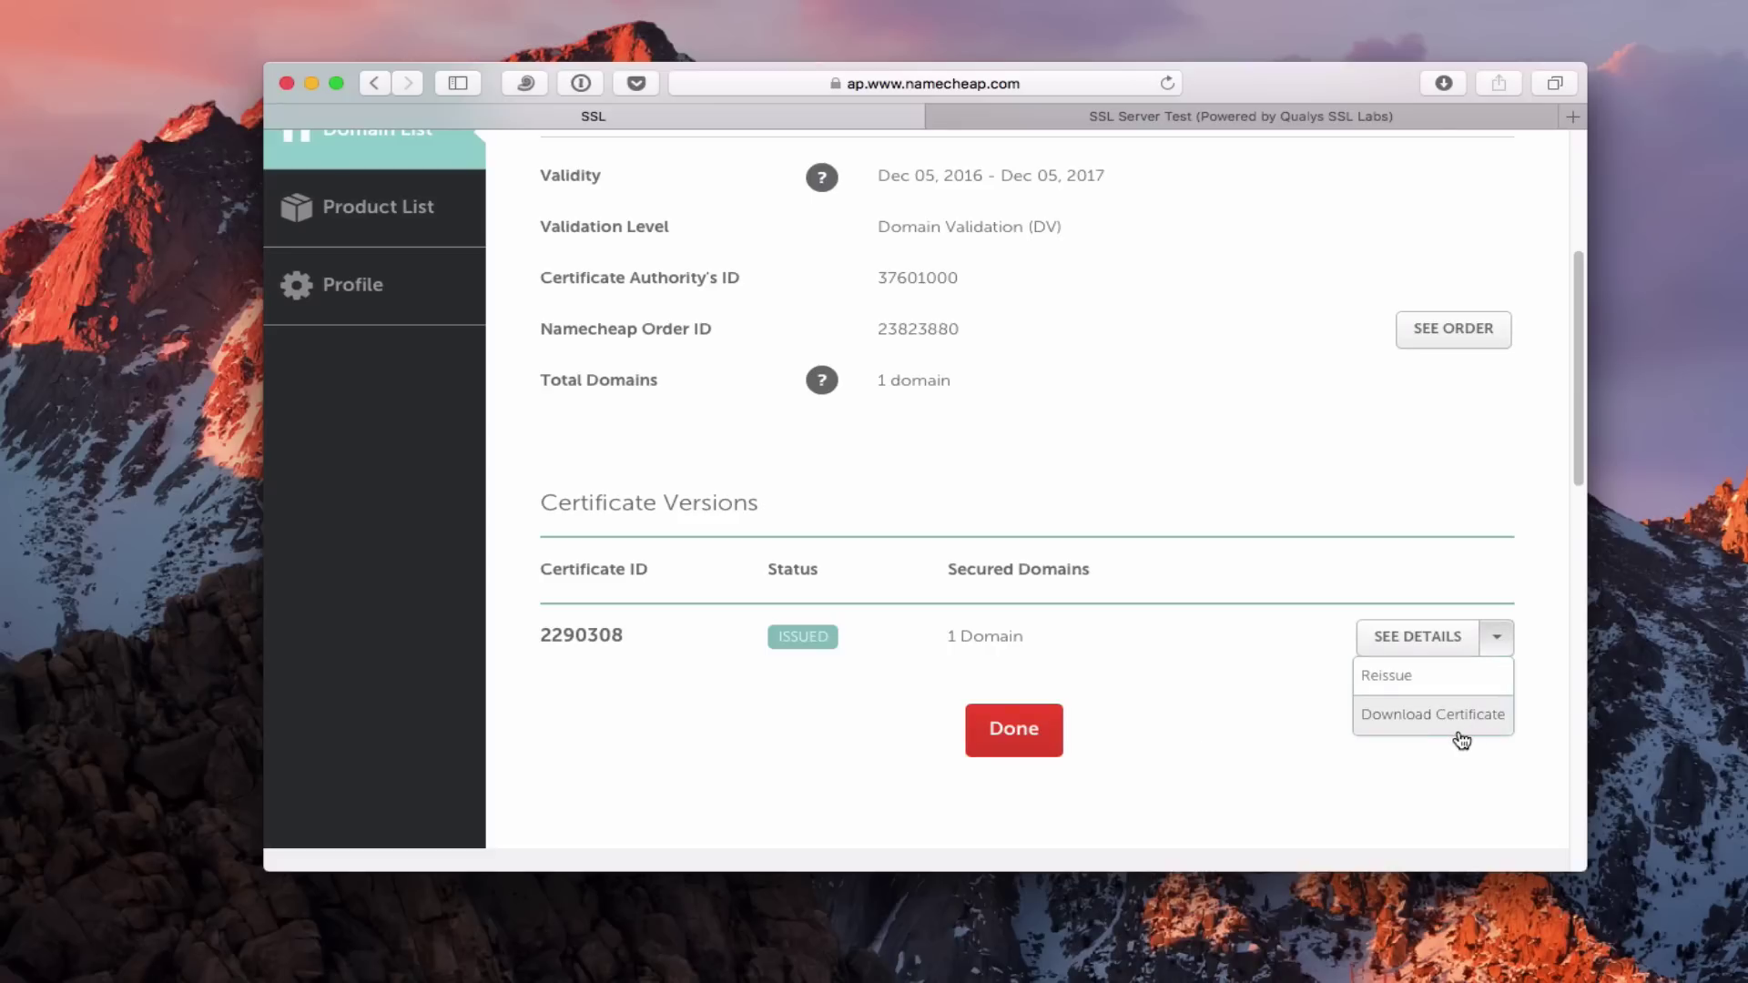
left_click(1457, 772)
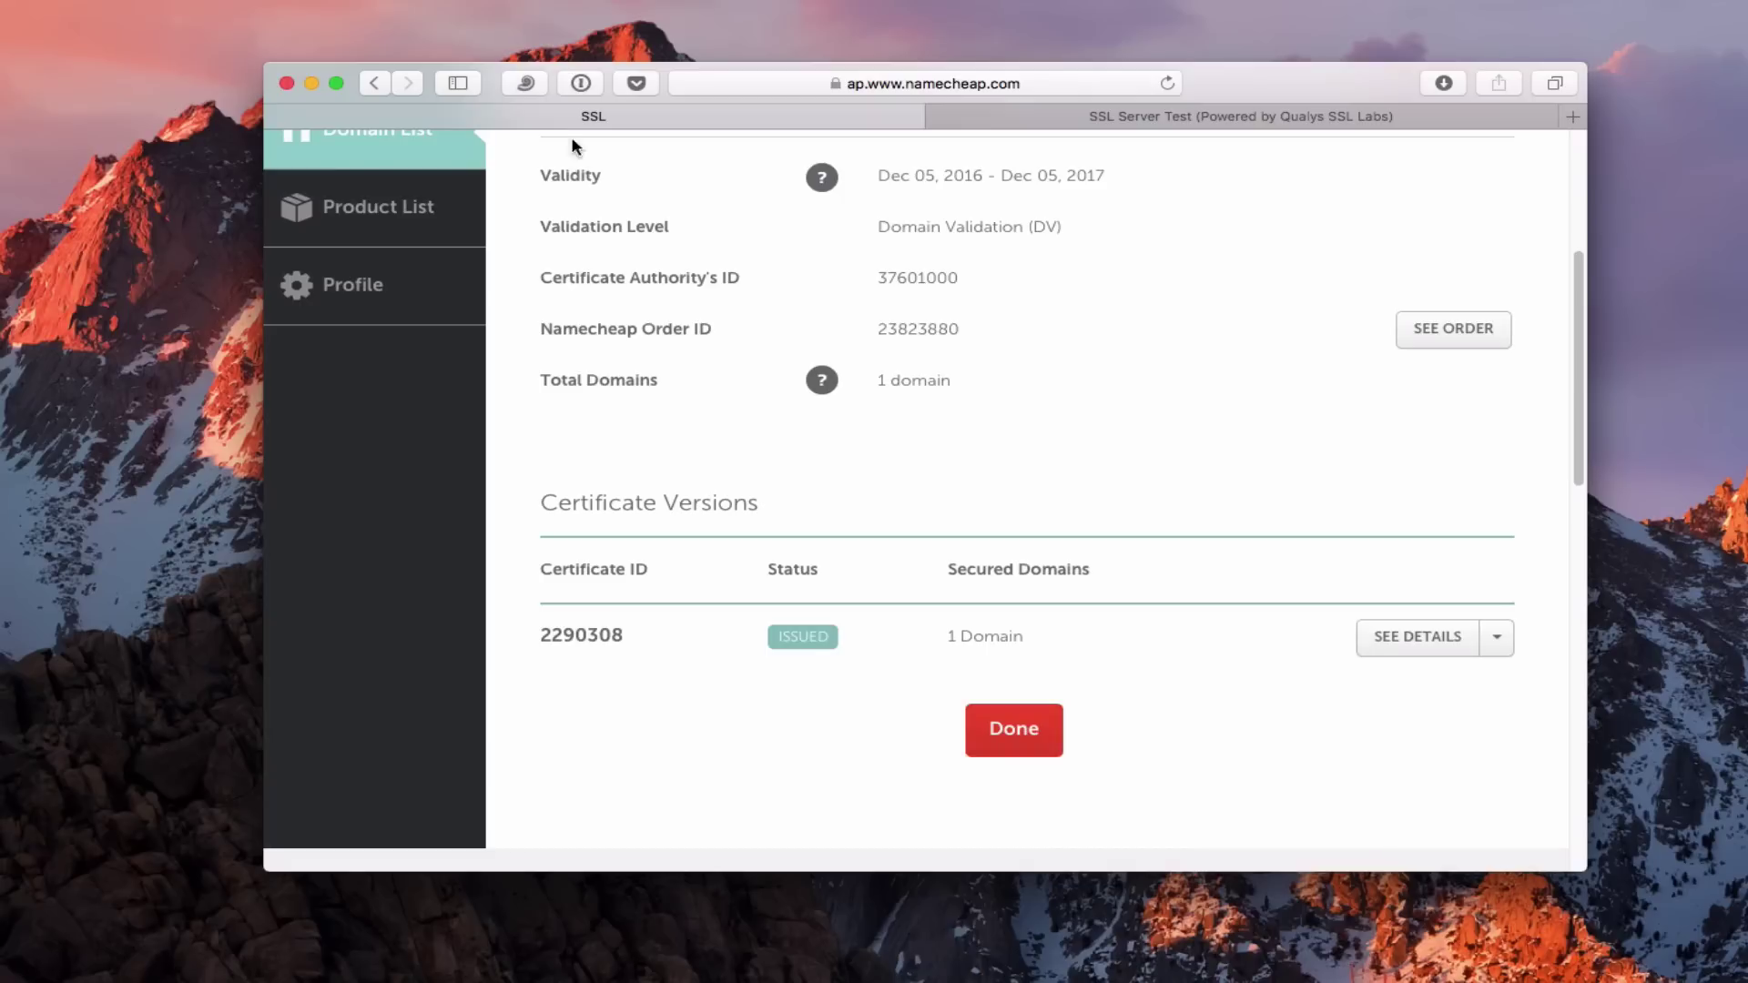
left_click(311, 83)
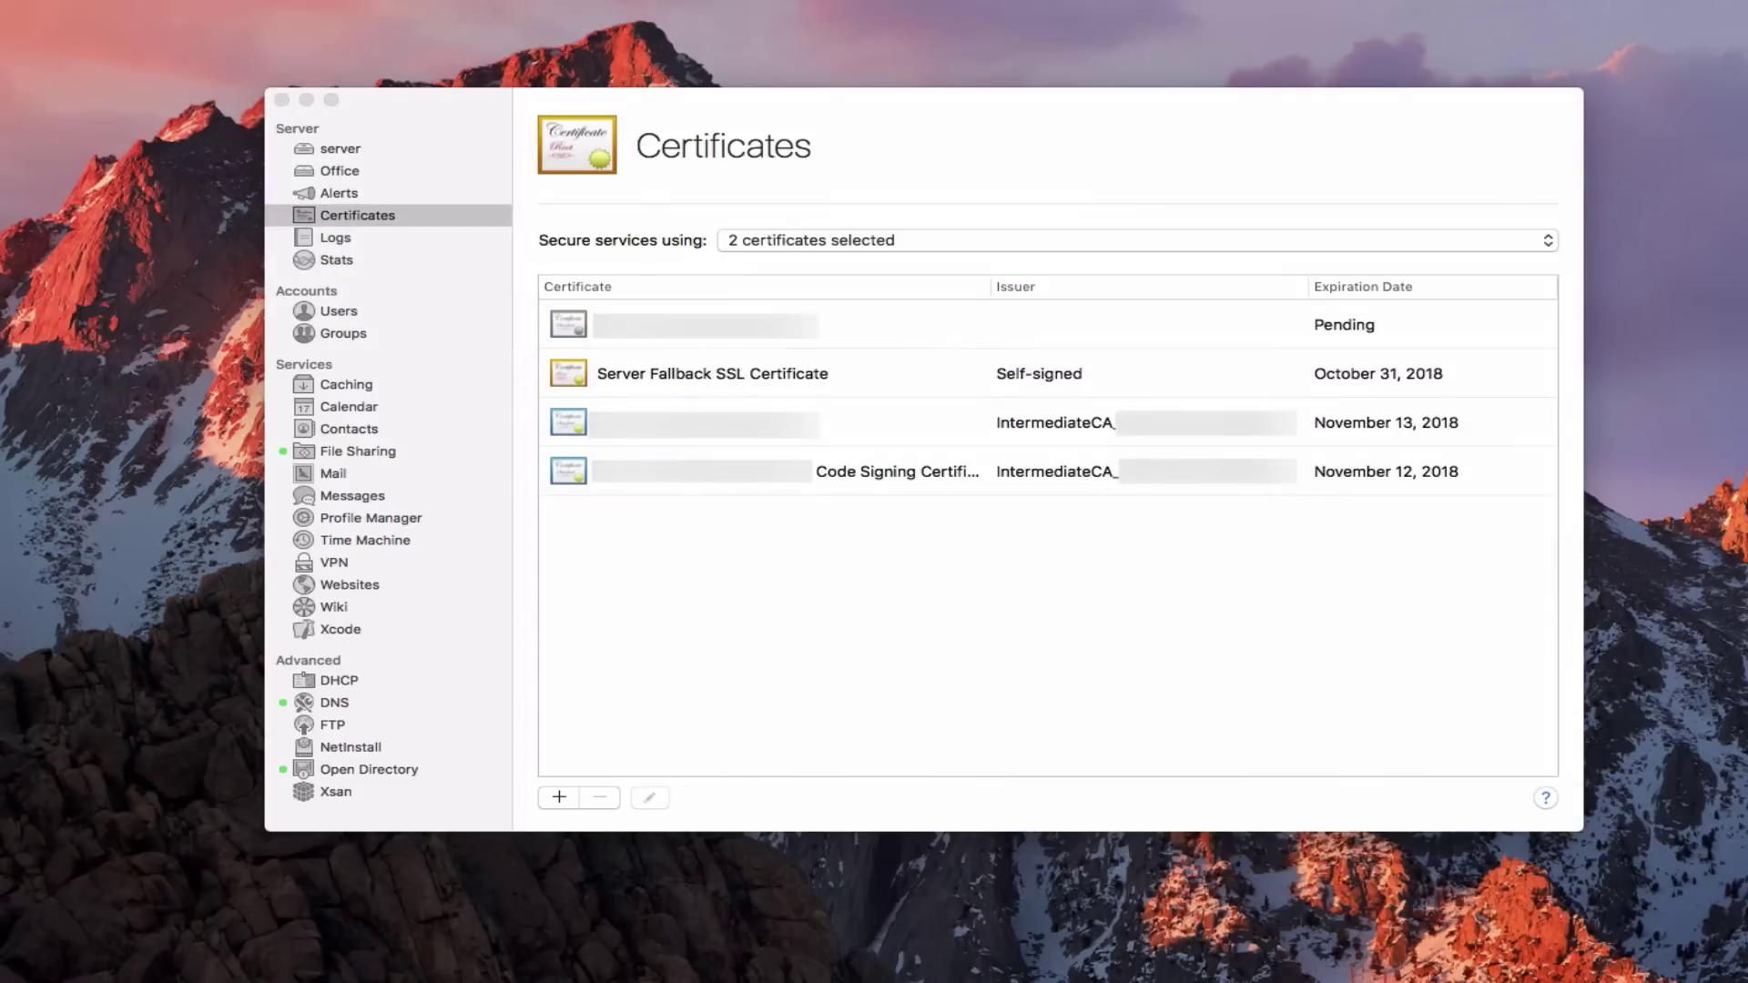
Drag both downloaded certificate files into the pending certificate so COMODO issues it, expiring December 5, 2017.
left_click(1384, 978)
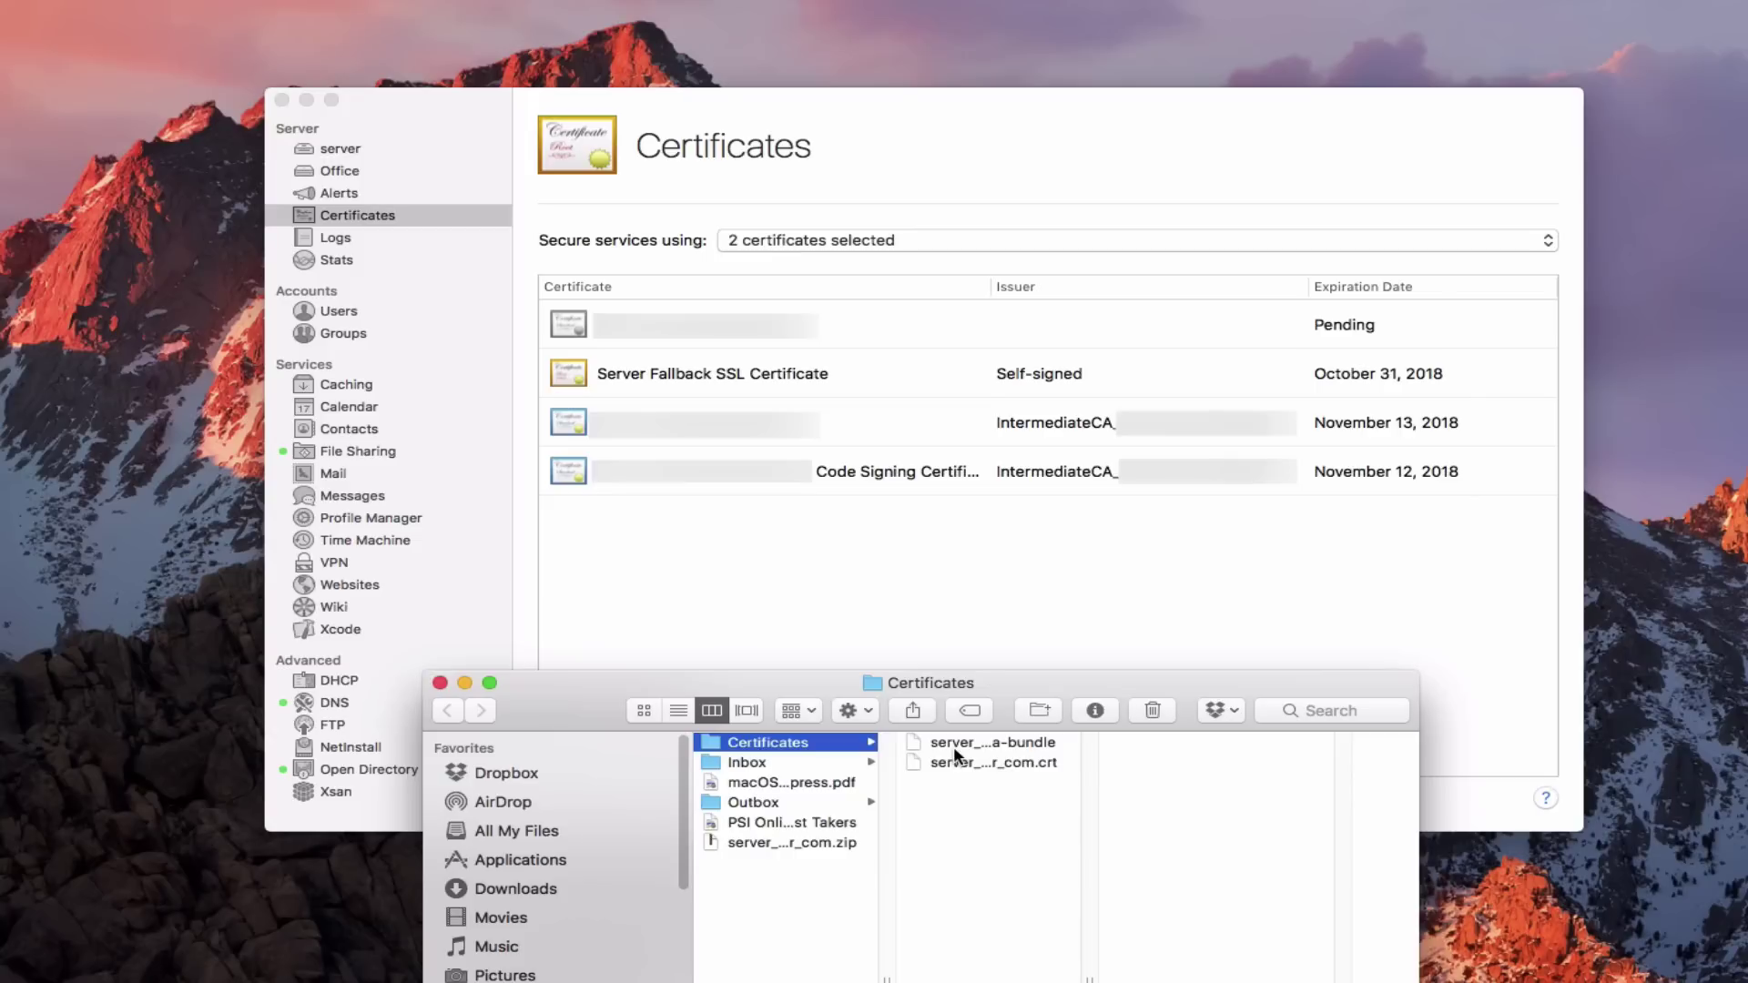
double_click(576, 324)
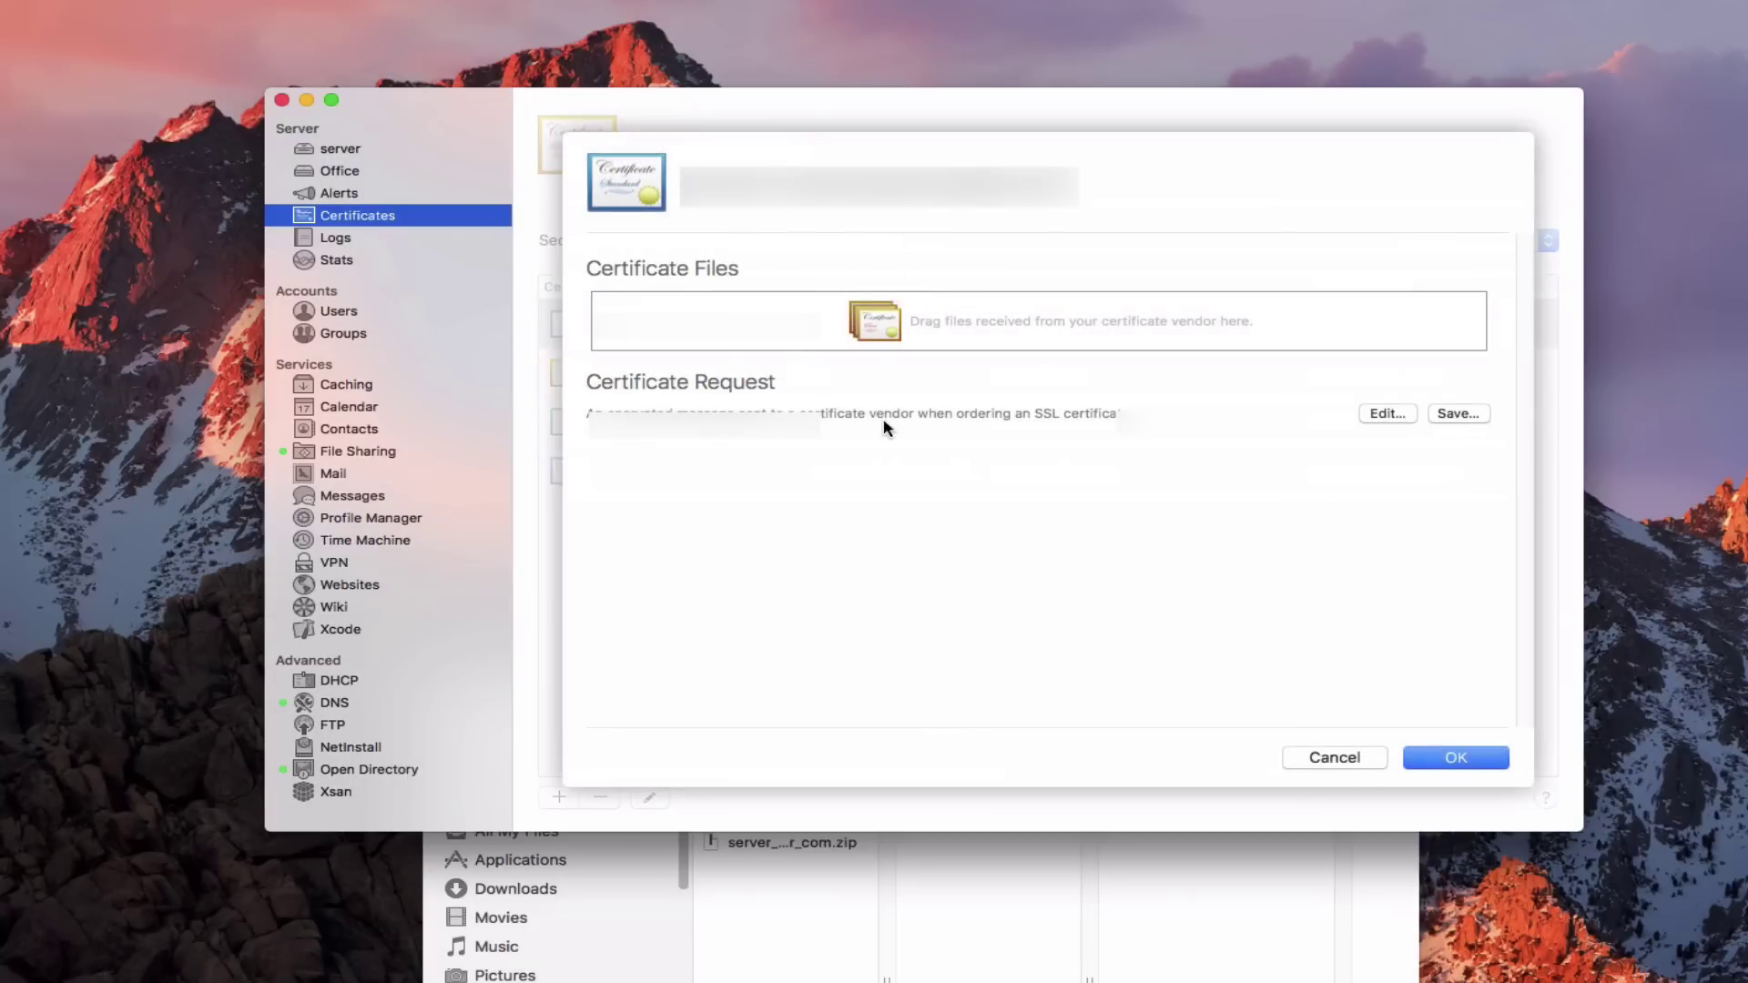
left_click(1152, 952)
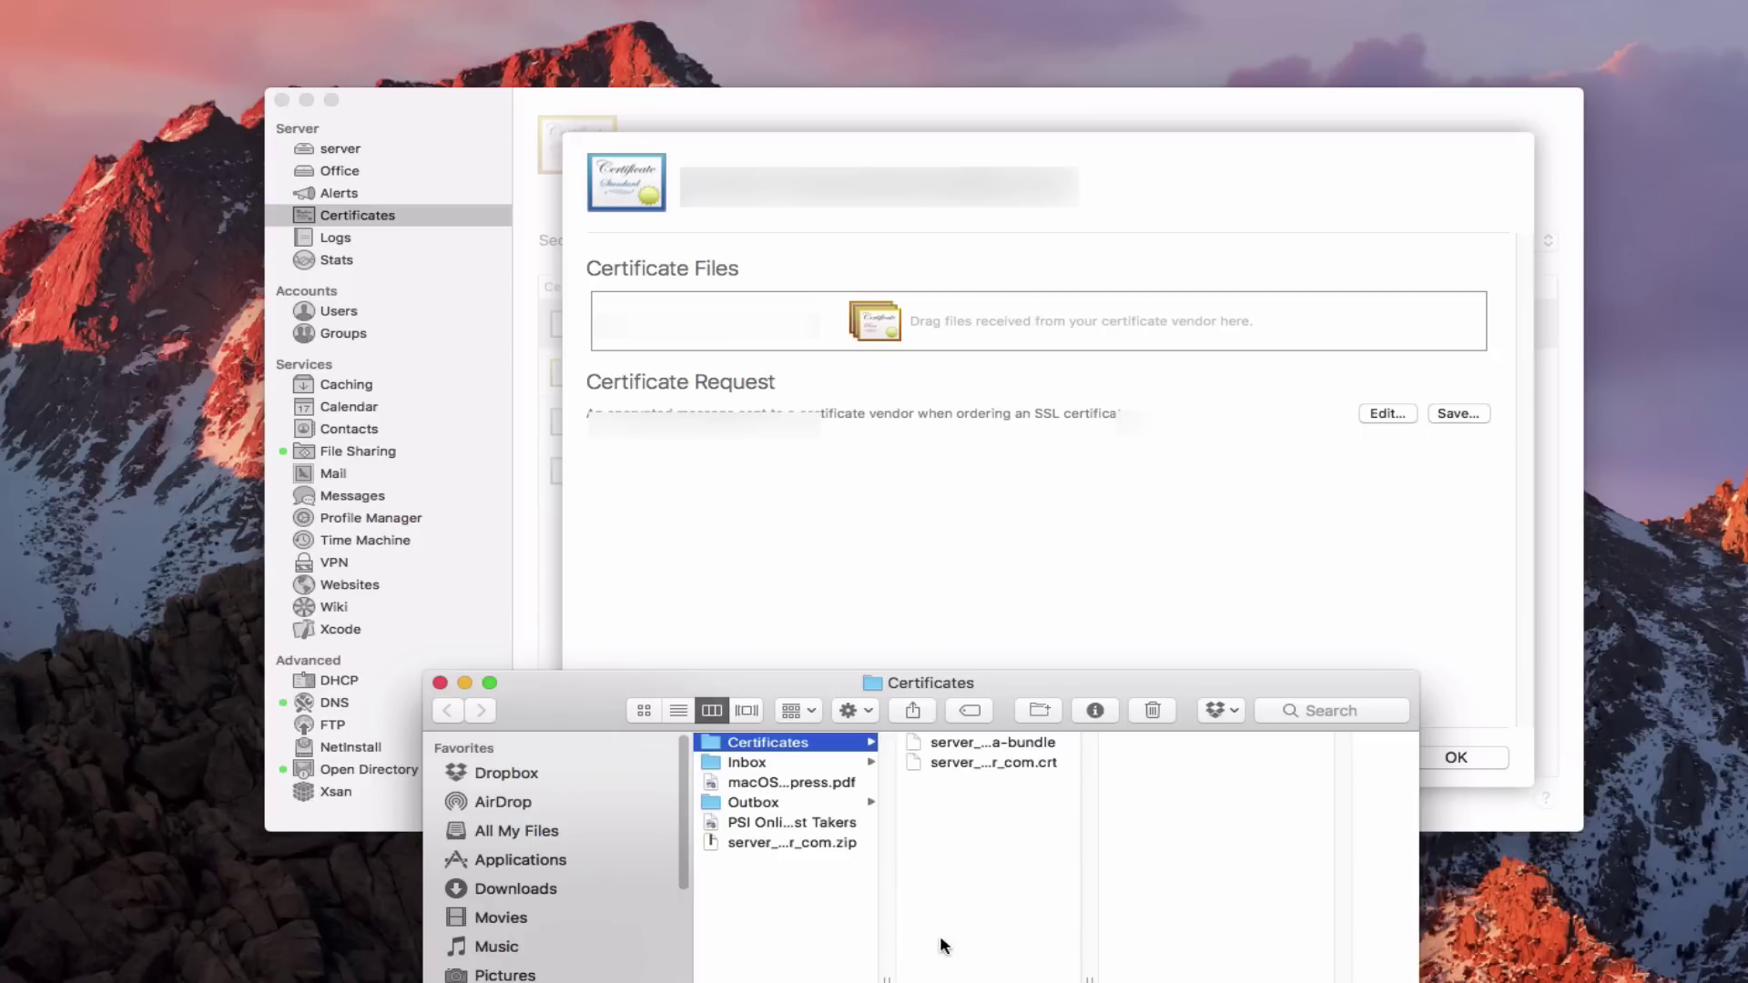
left_click(951, 743)
left_click(951, 762, "shift")
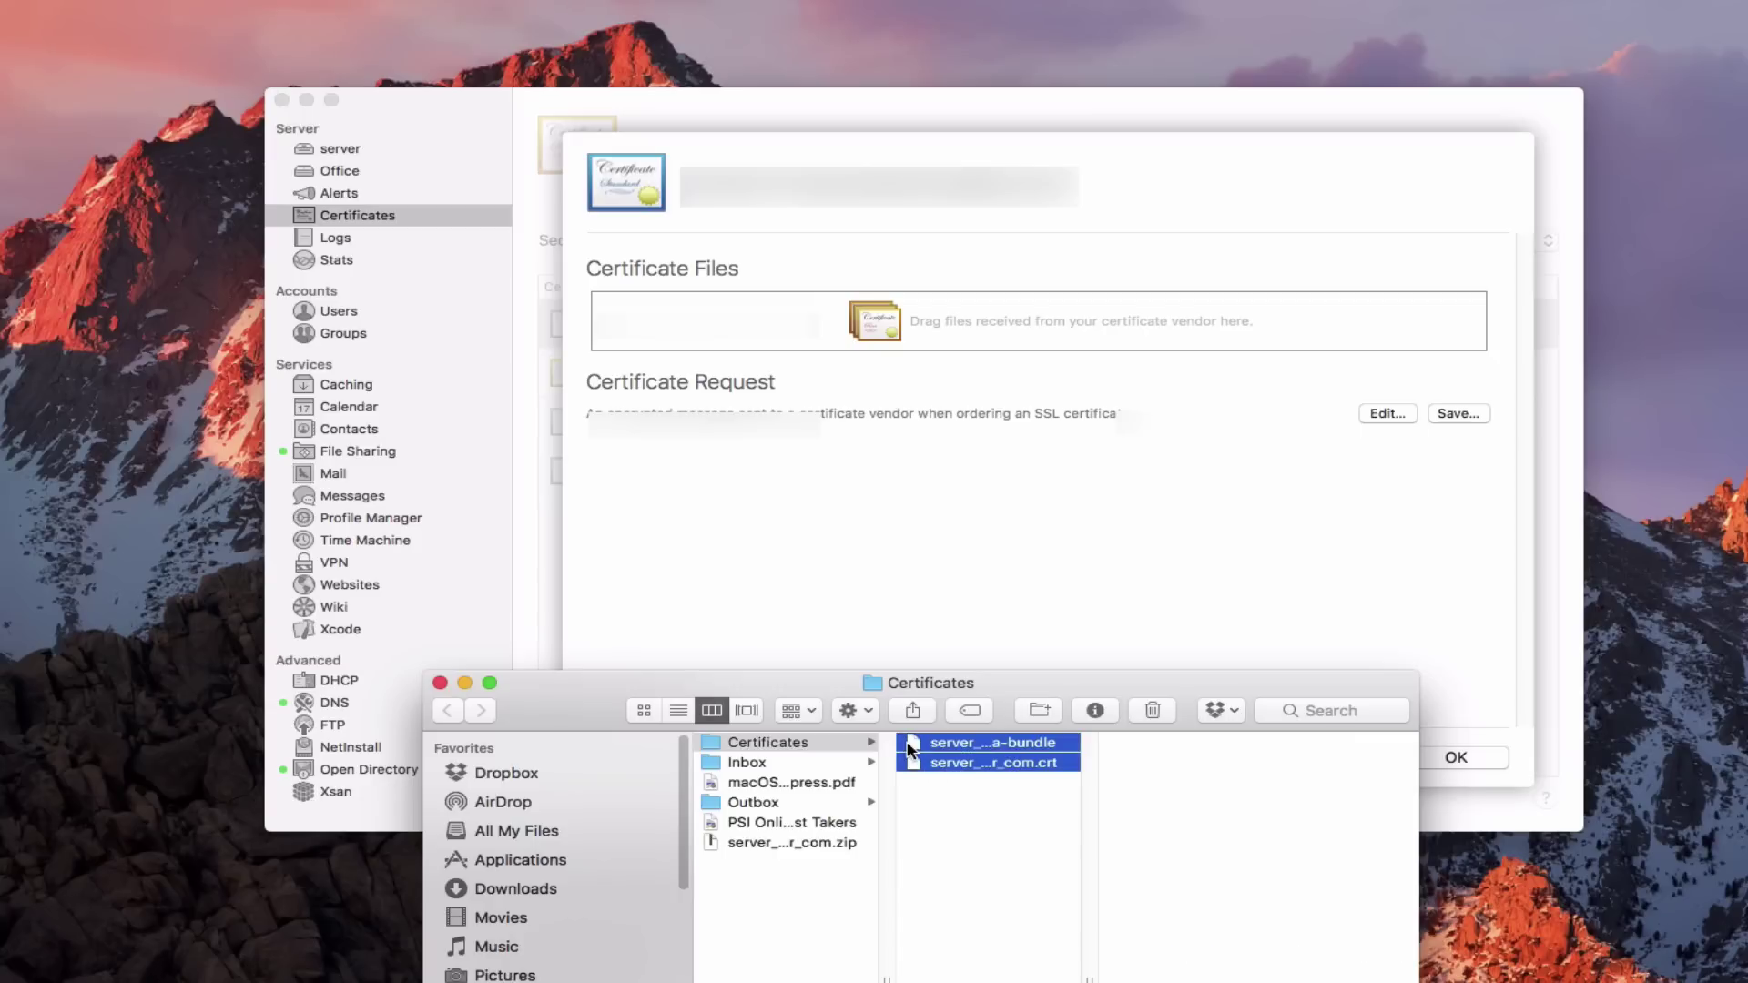
left_click_drag(908, 739, 847, 318)
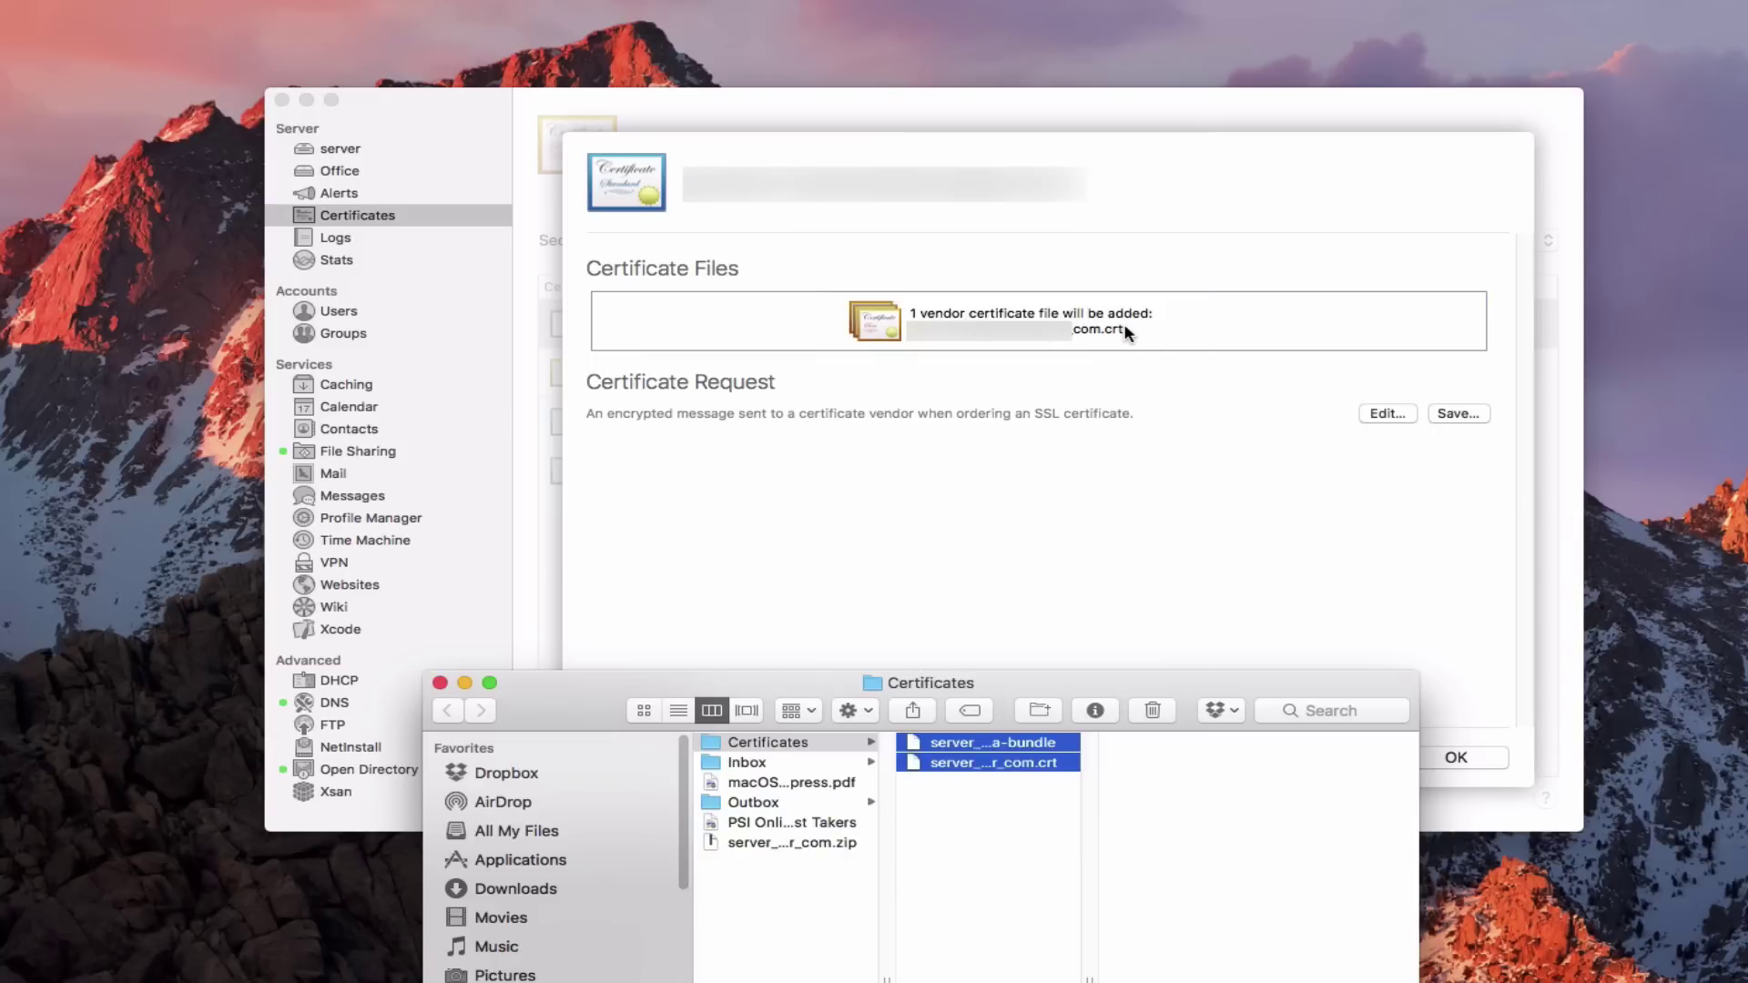
left_click(464, 683)
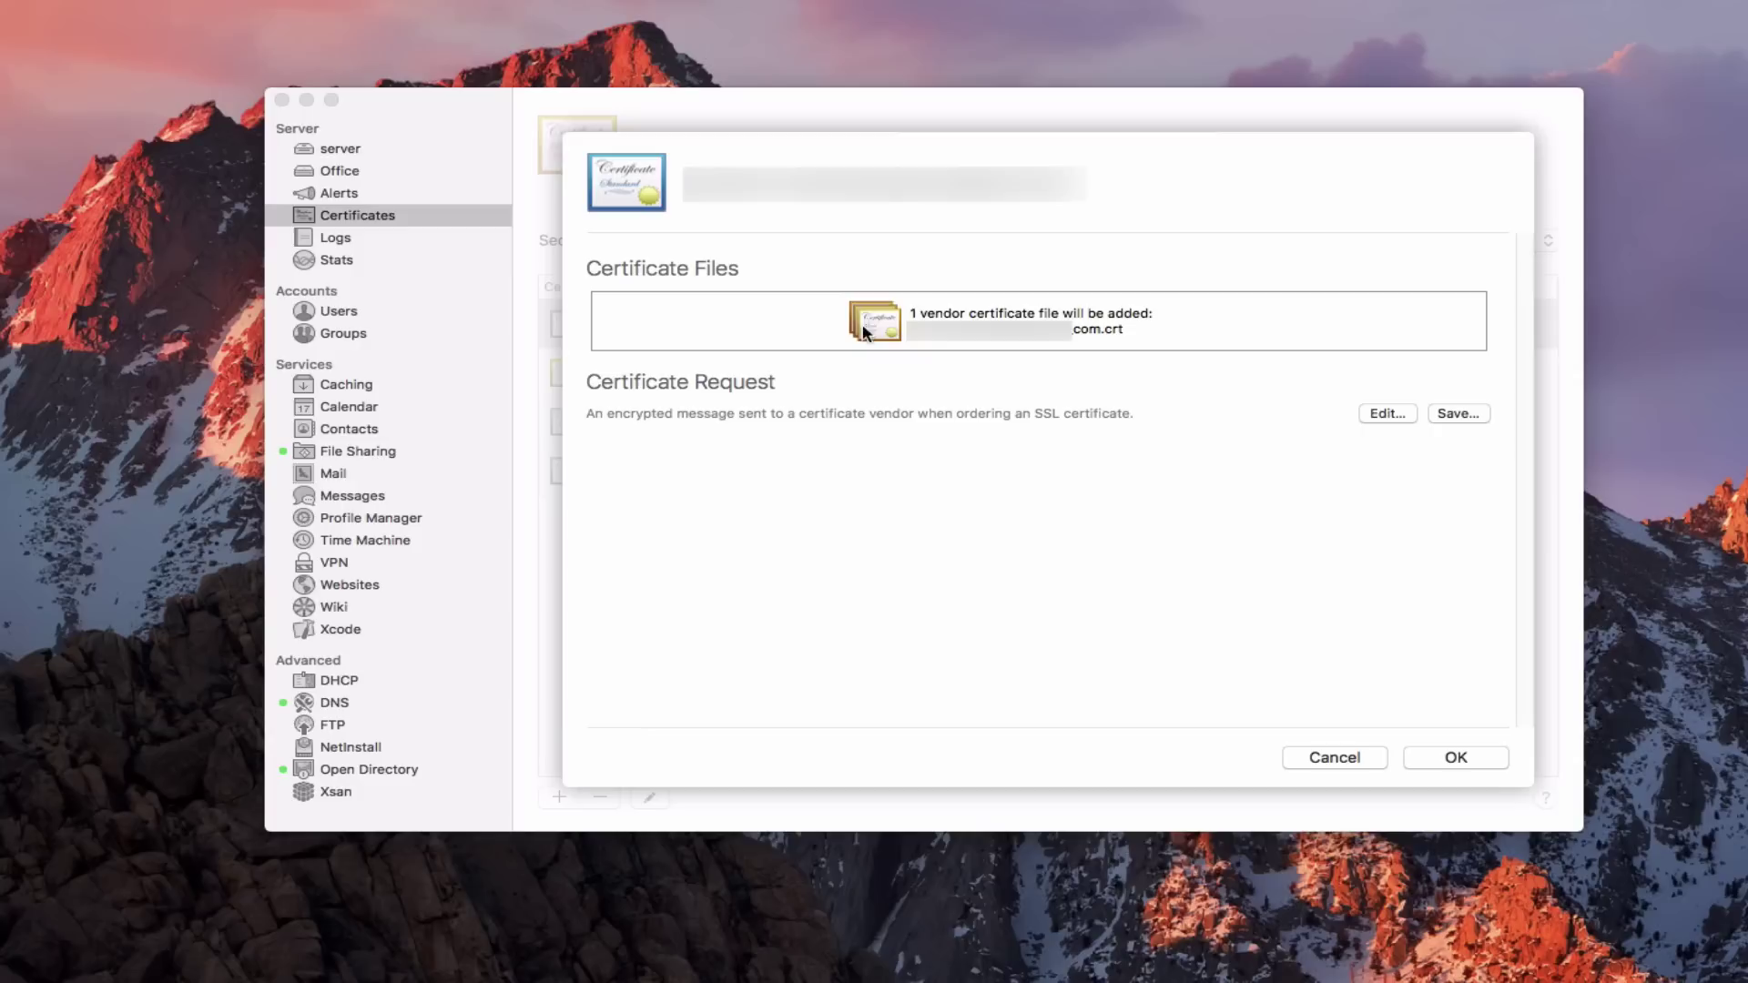
left_click(1453, 757)
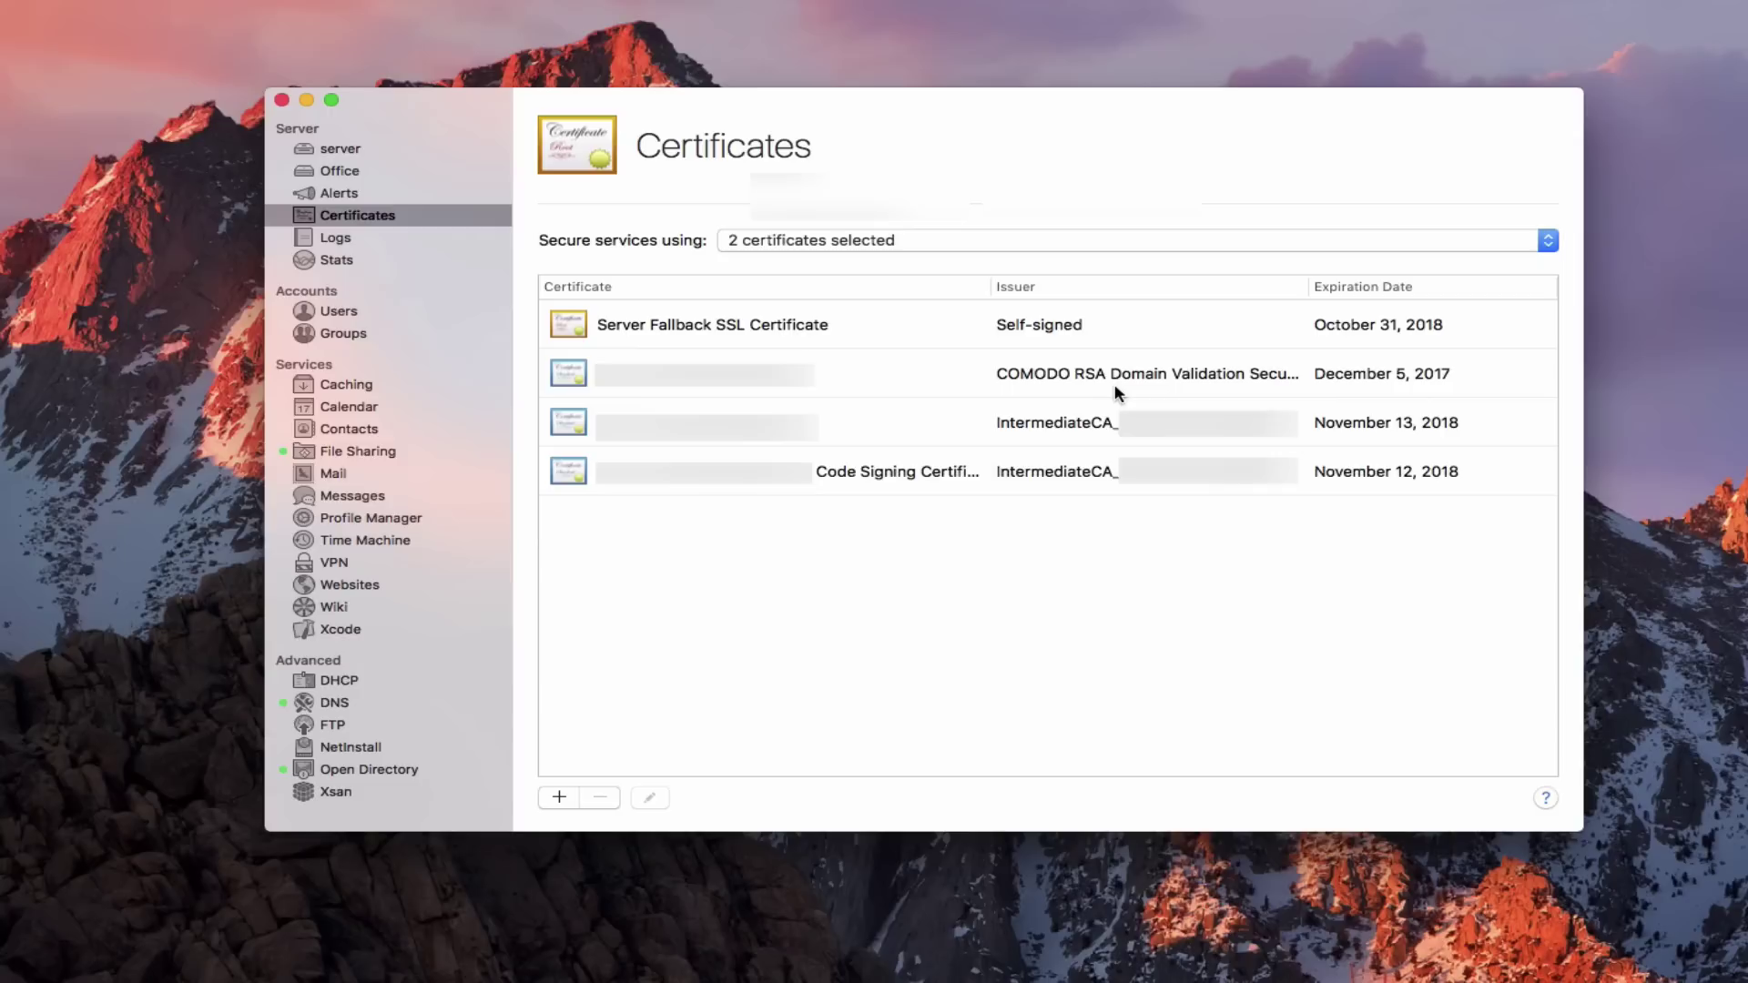
Choose Custom service certificates and assign the COMODO certificate to Websites.
left_click(1547, 242)
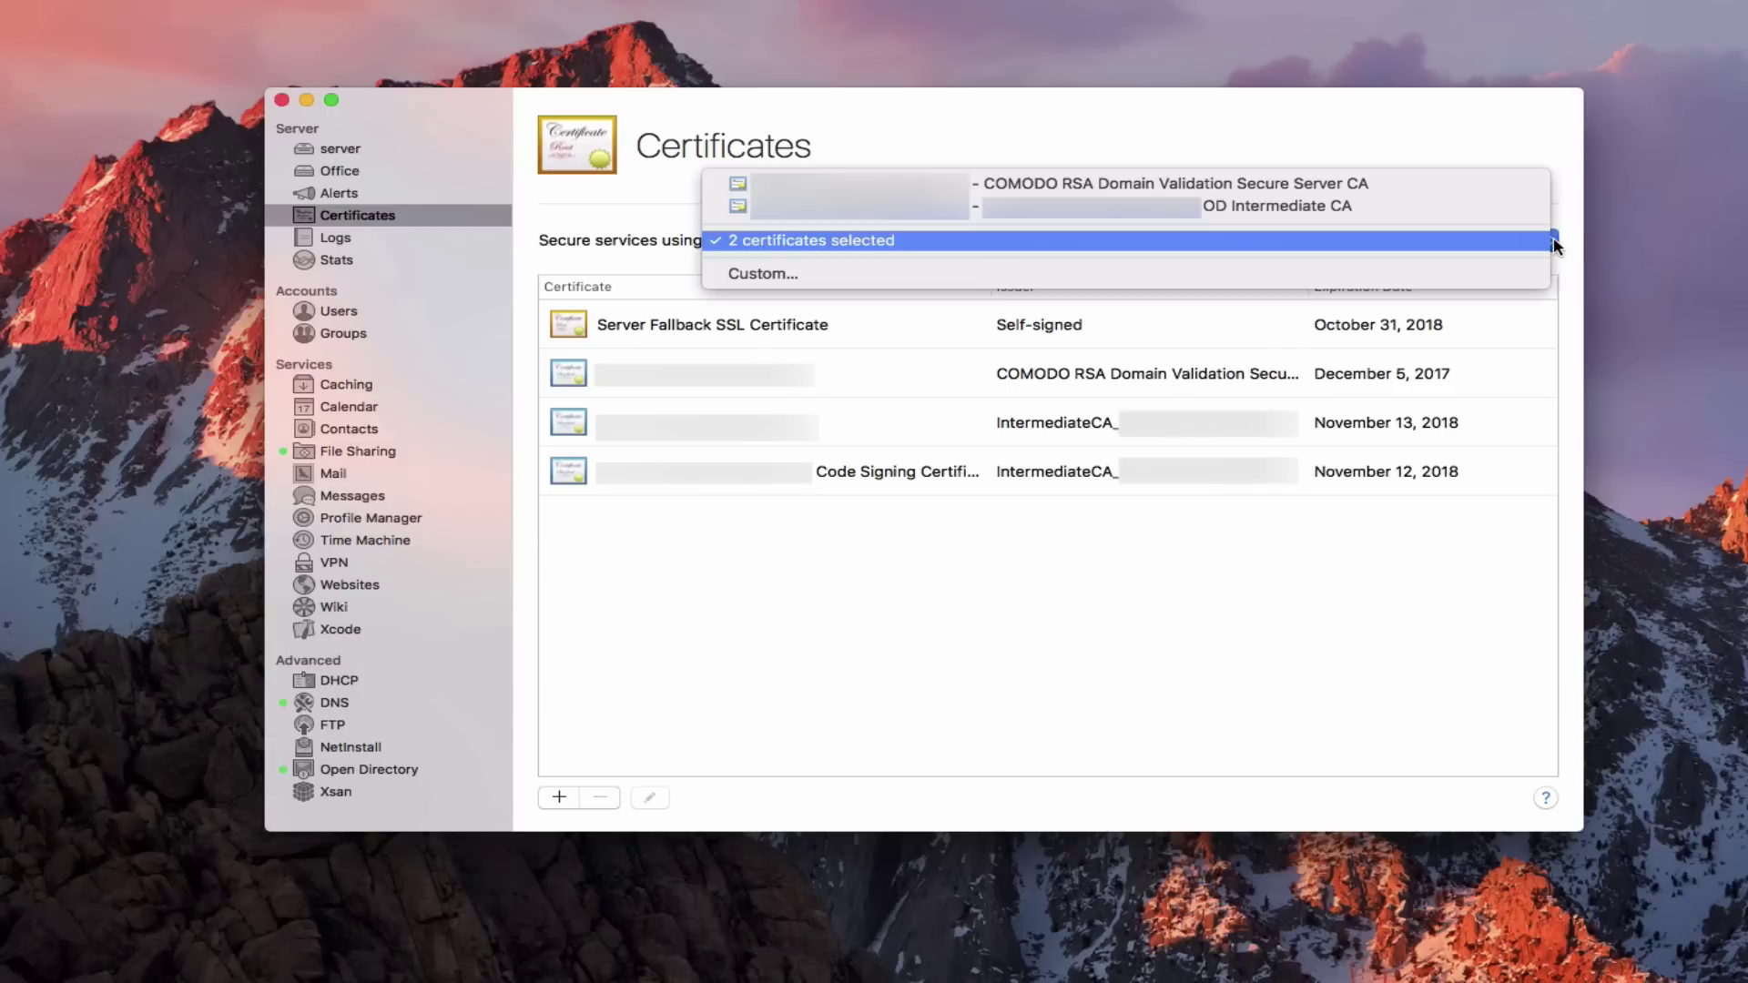
left_click(1469, 272)
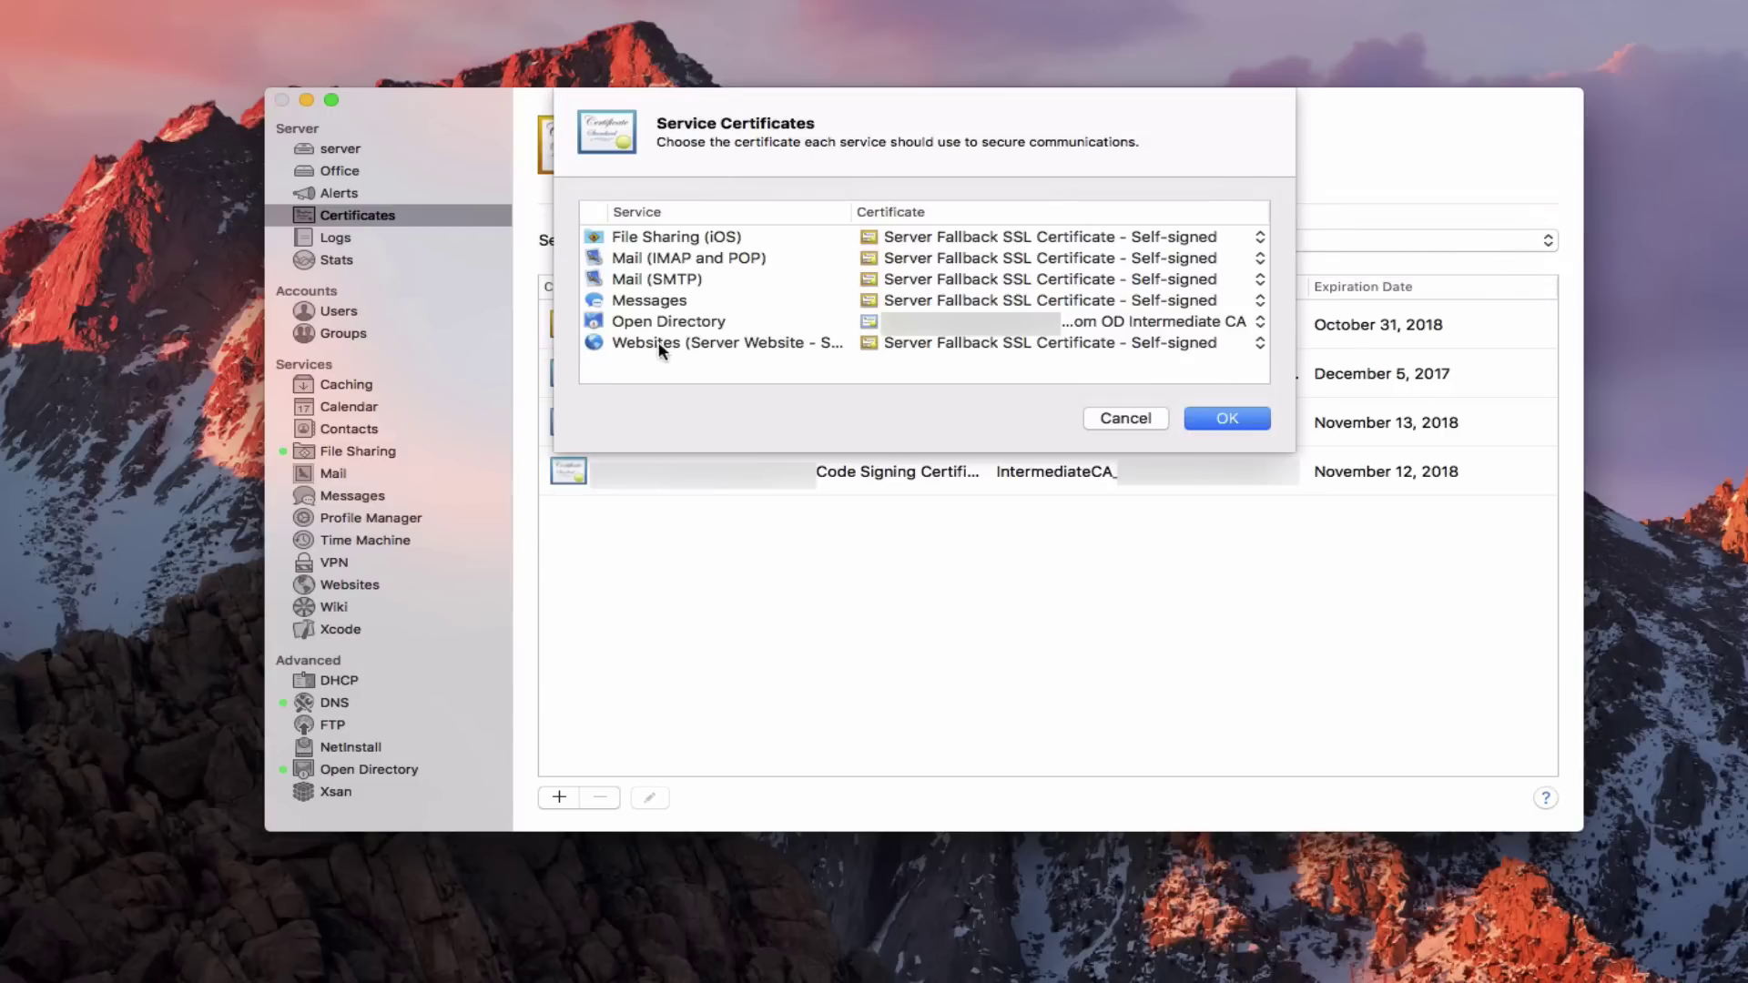
left_click(1260, 344)
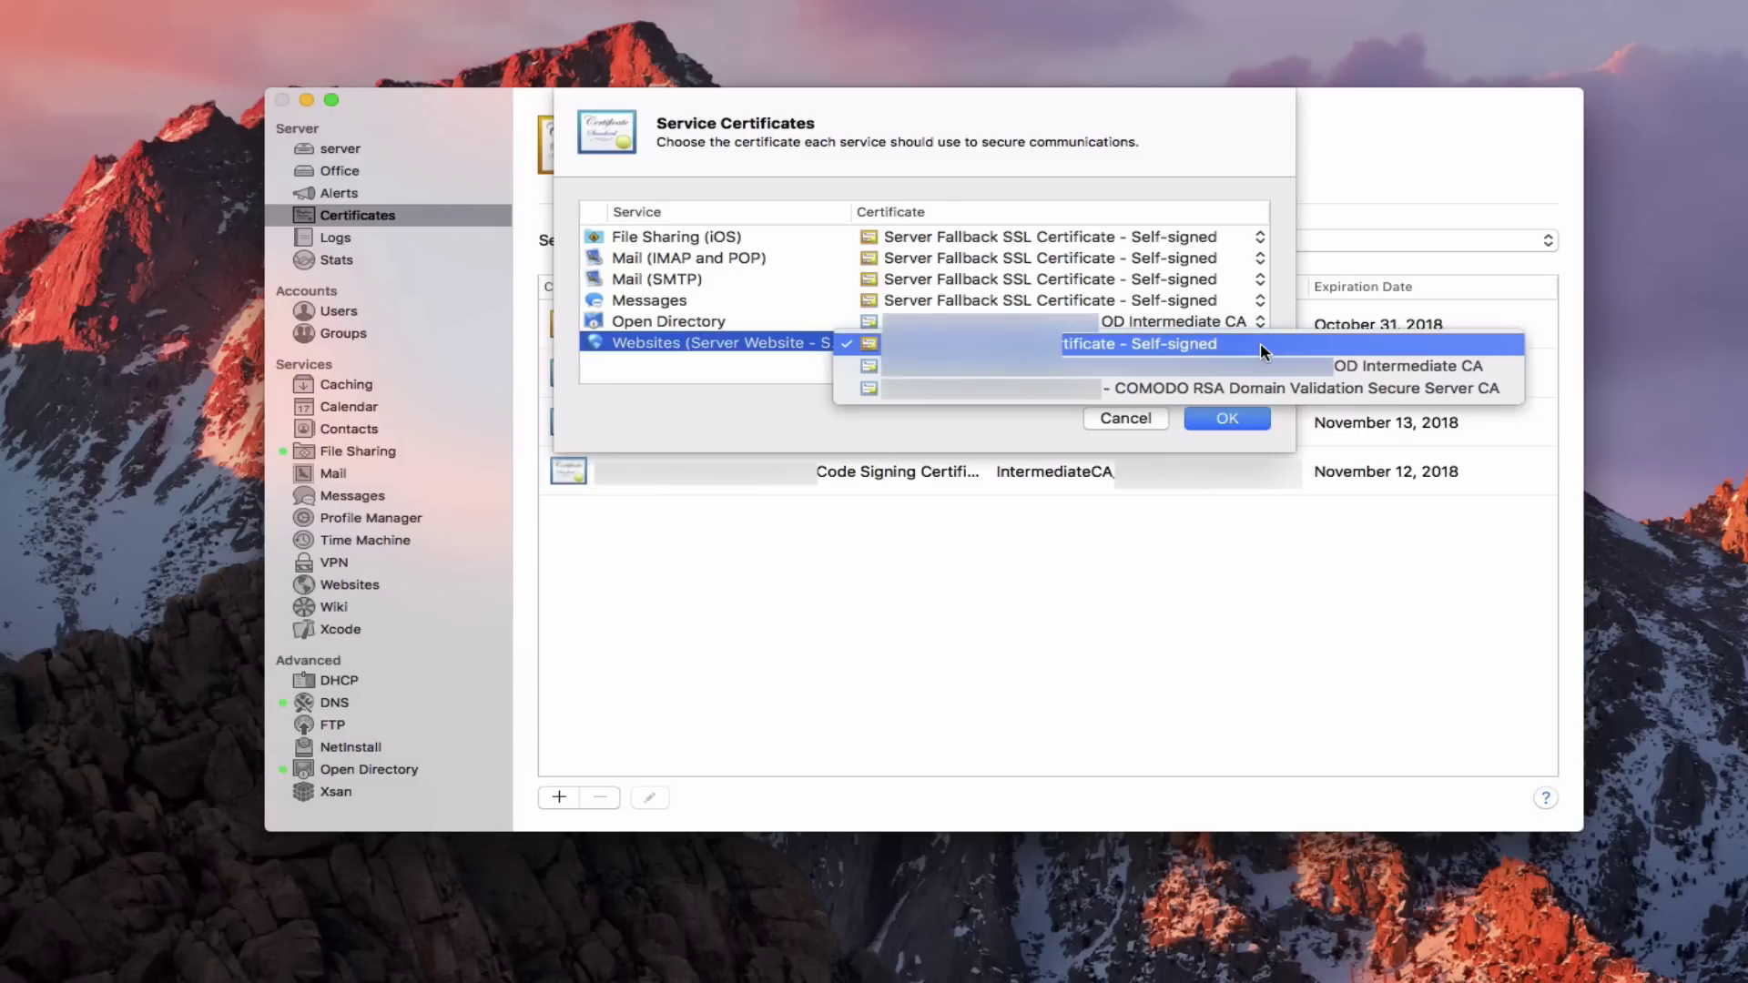
left_click(1272, 390)
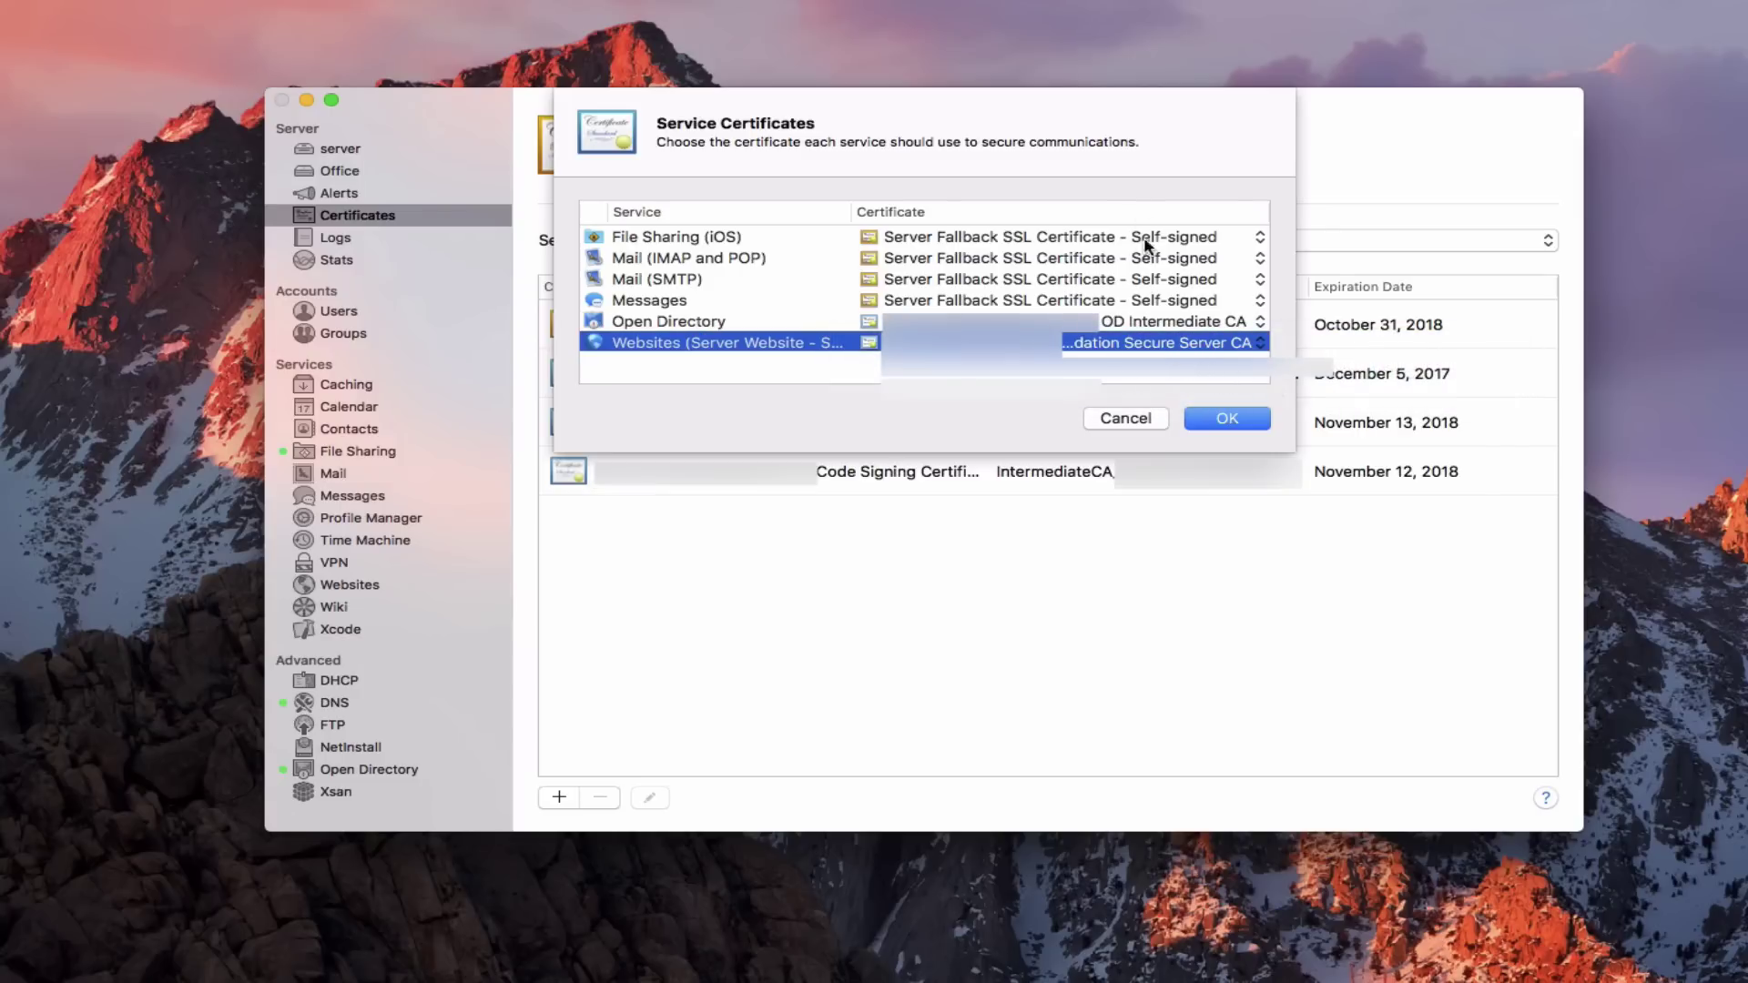
left_click(1227, 420)
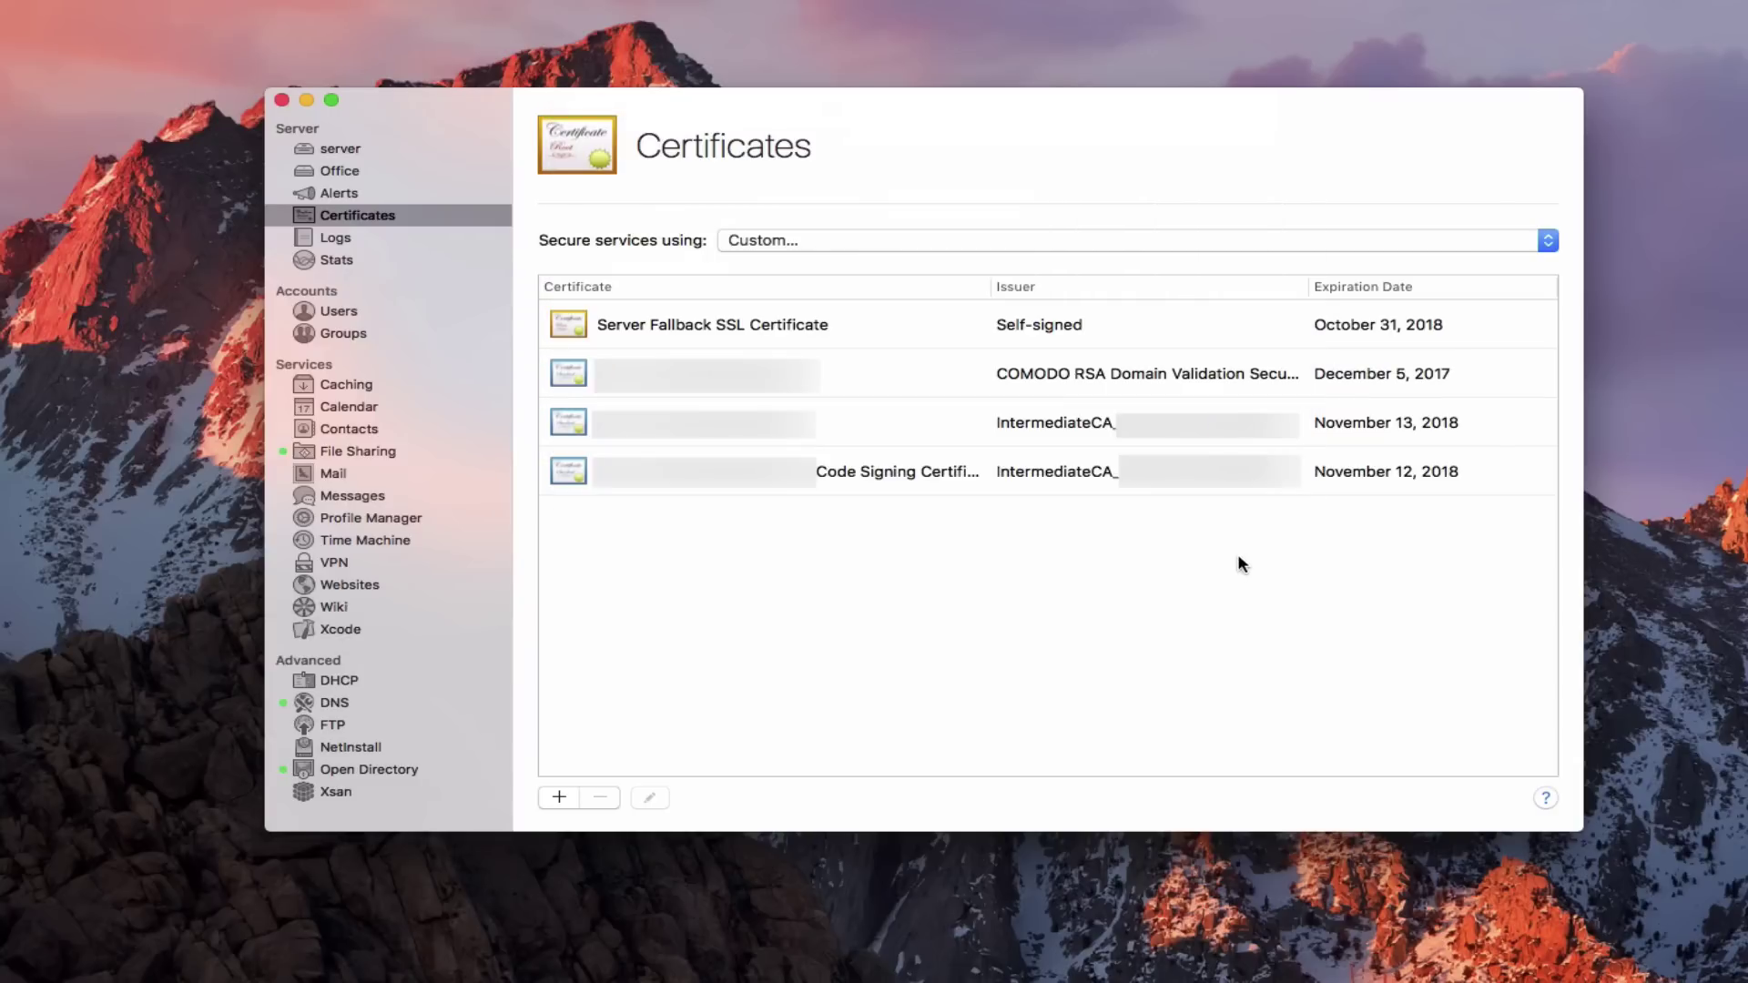